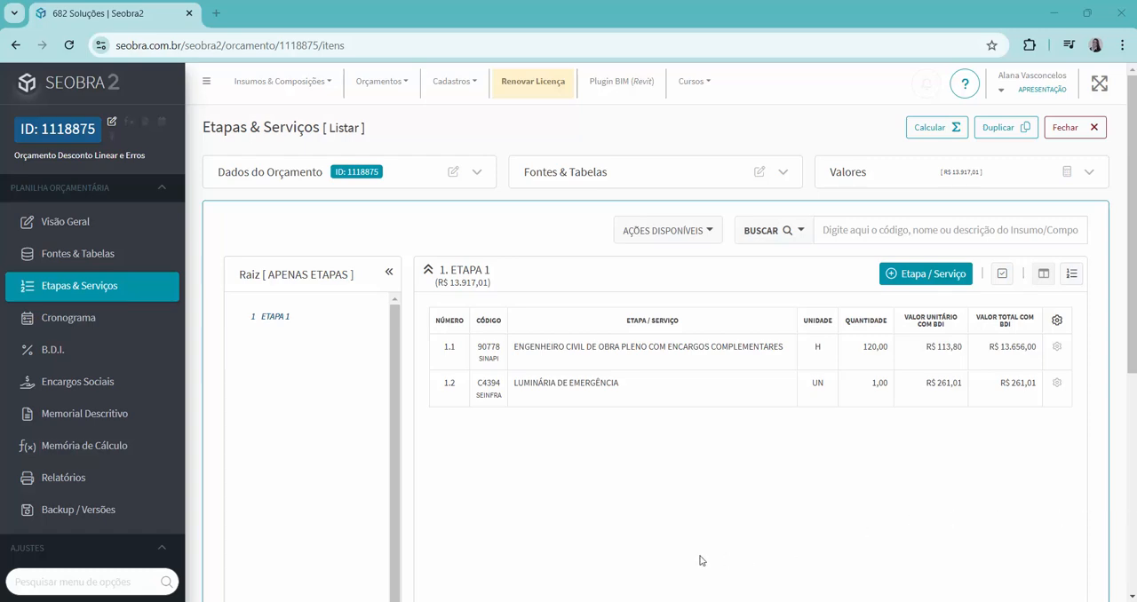
# Review the coefficient compositions of services 1.1 ENGENHEIRO CIVIL DE OBRA PLENO and 1.2 LUMINÁRIA DE EMERGÊNCIA.
pyautogui.click(564, 348)
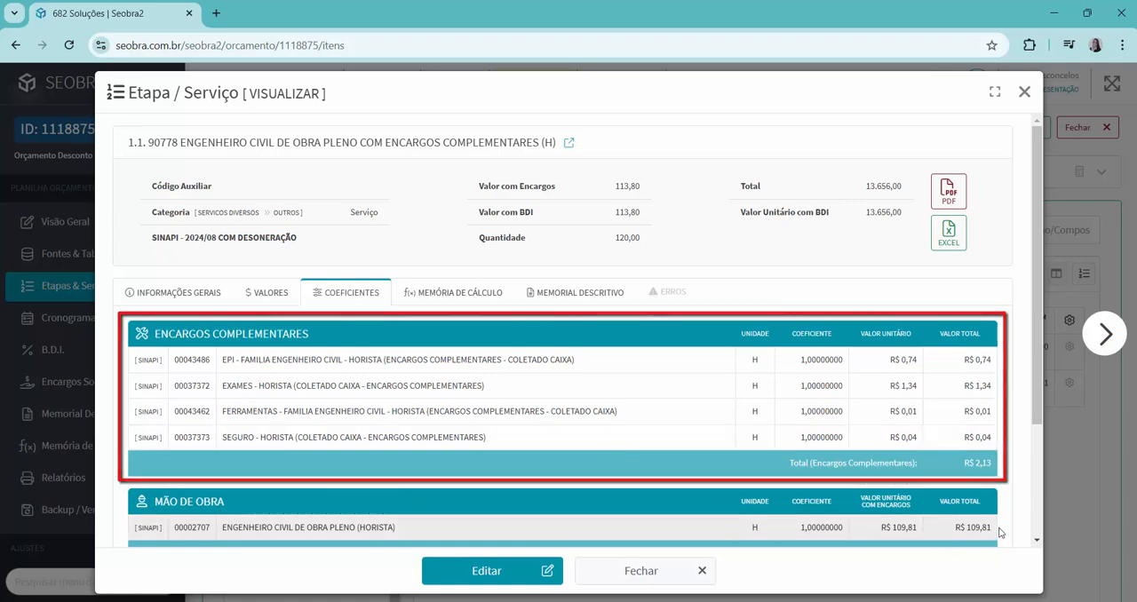
pyautogui.scroll(-2, 1000, 531)
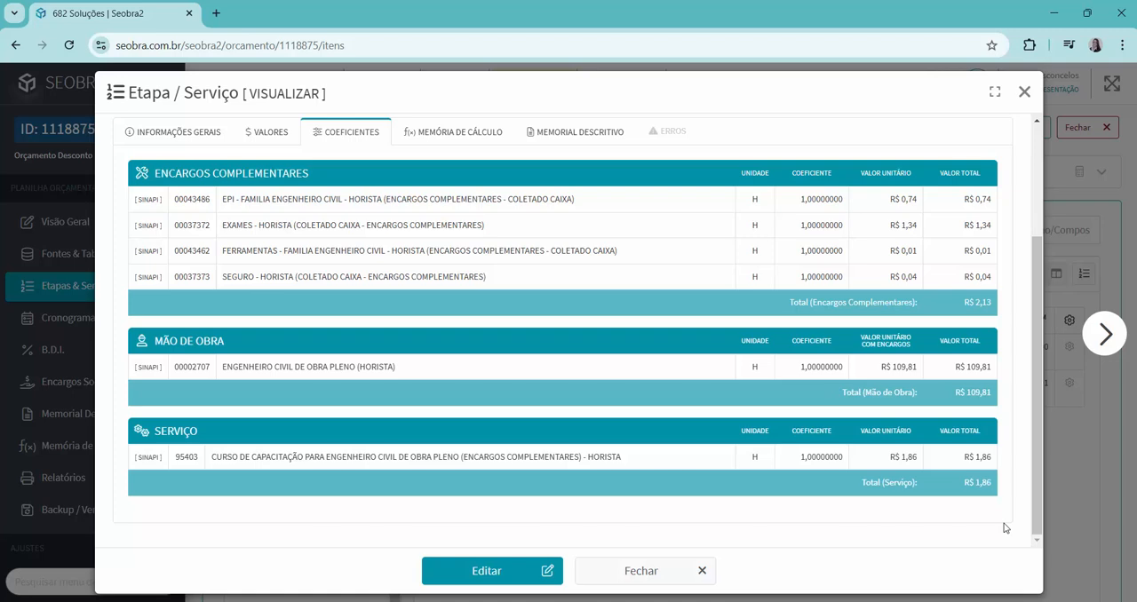
pyautogui.click(1024, 92)
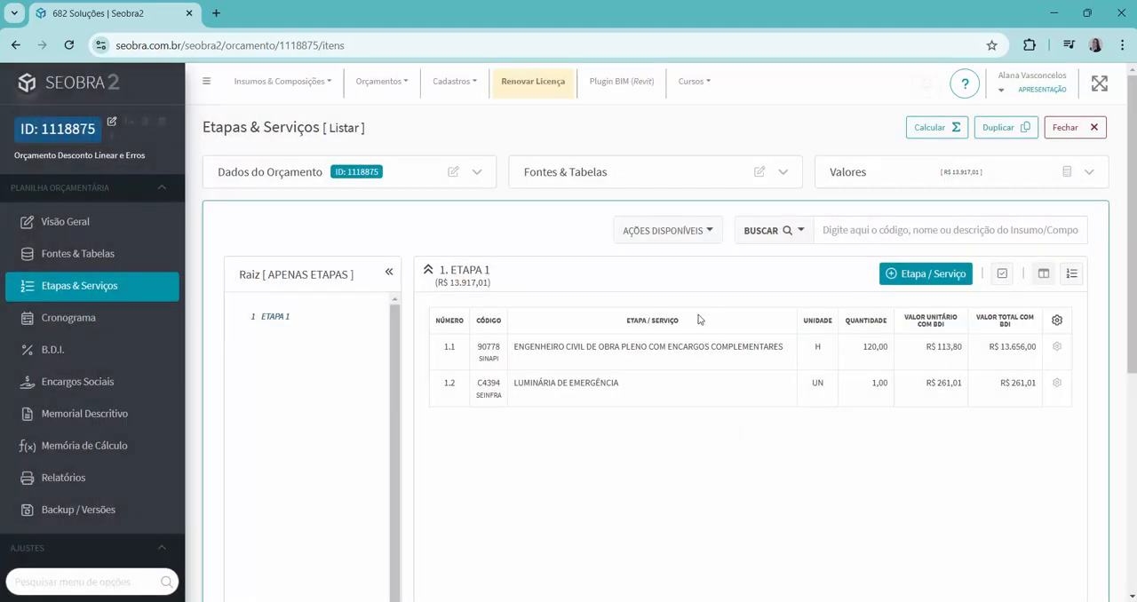
pyautogui.doubleClick(562, 390)
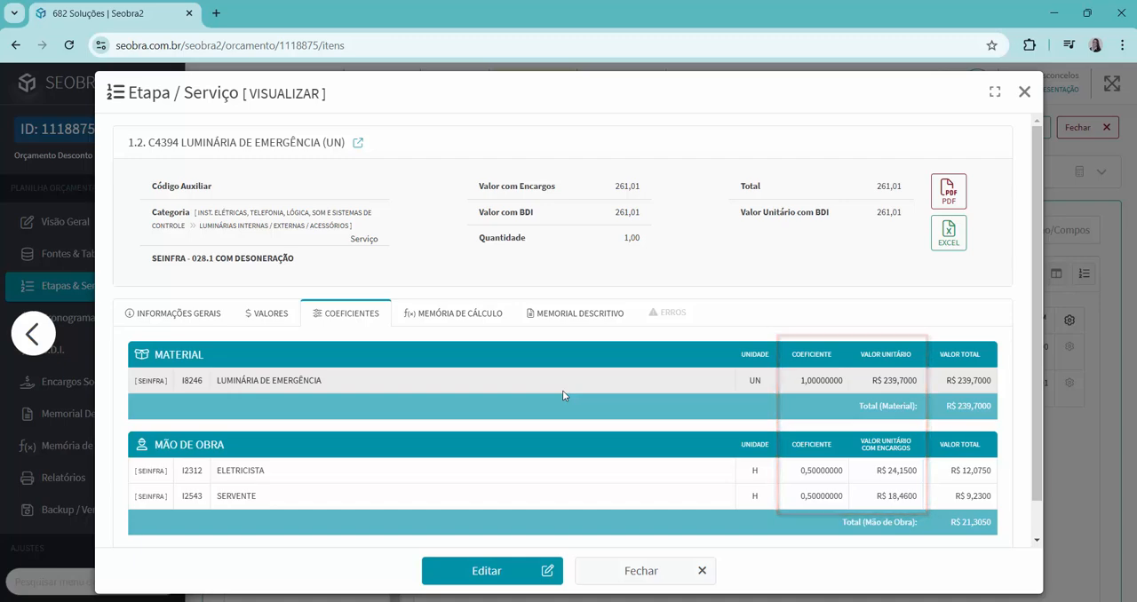
pyautogui.click(1025, 94)
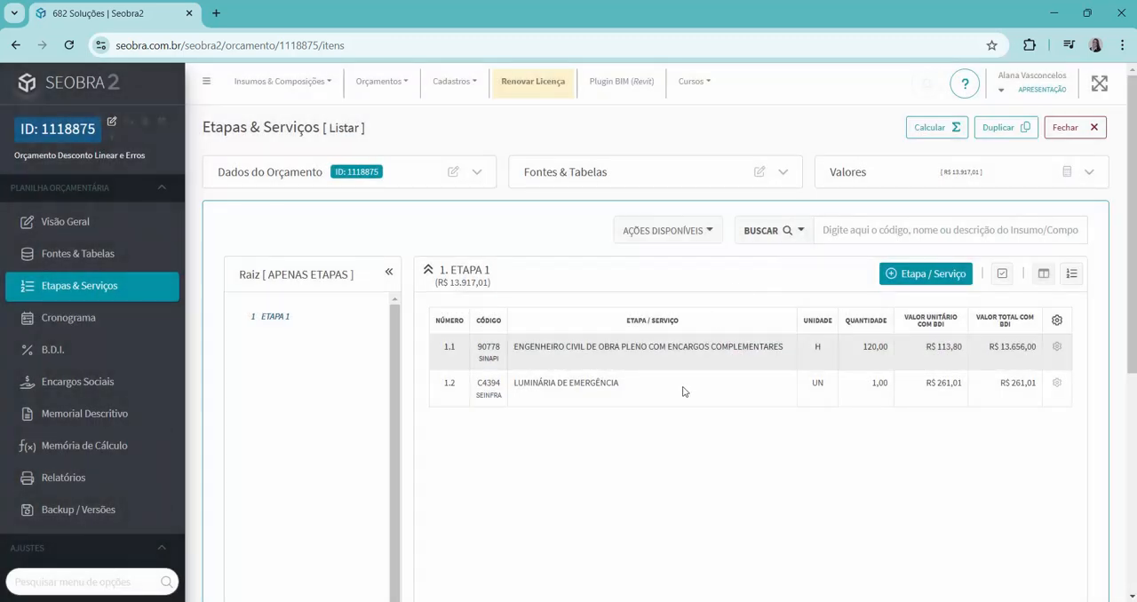
# Calculate and save a 10,00% linear discount (RDC) on the budget total, adjusting values/coefficients by category.
pyautogui.click(1066, 178)
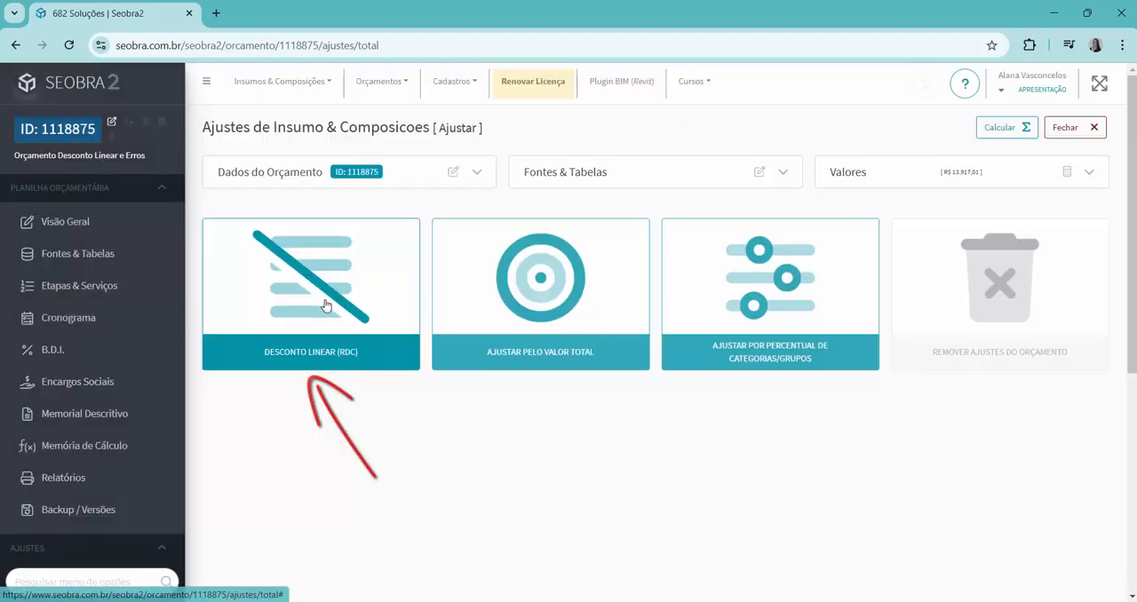
pyautogui.click(325, 306)
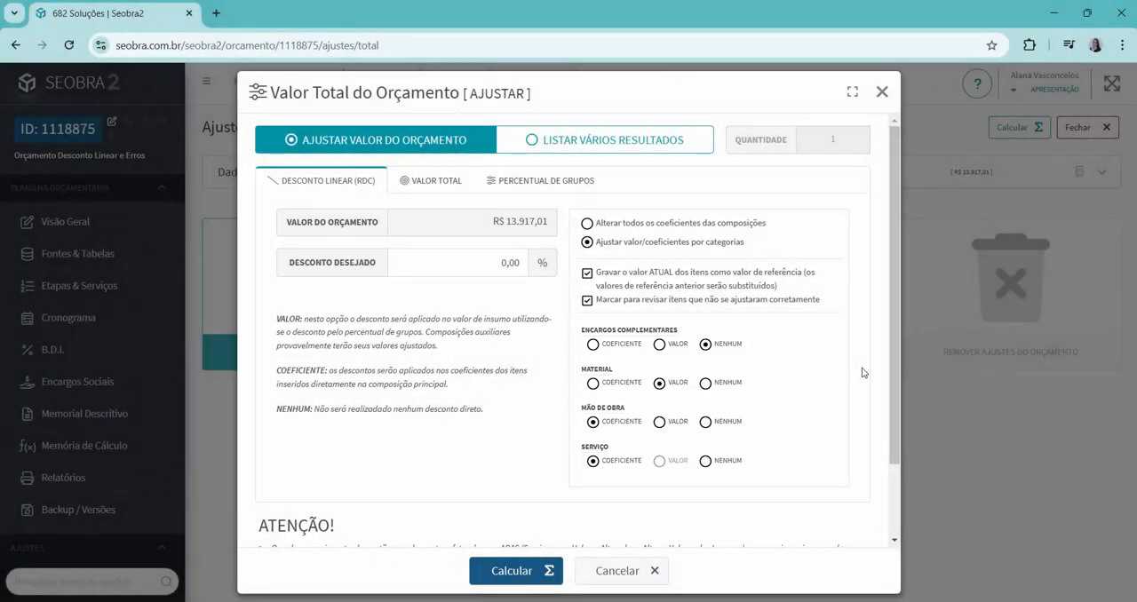
pyautogui.click(497, 262)
pyautogui.write('1')
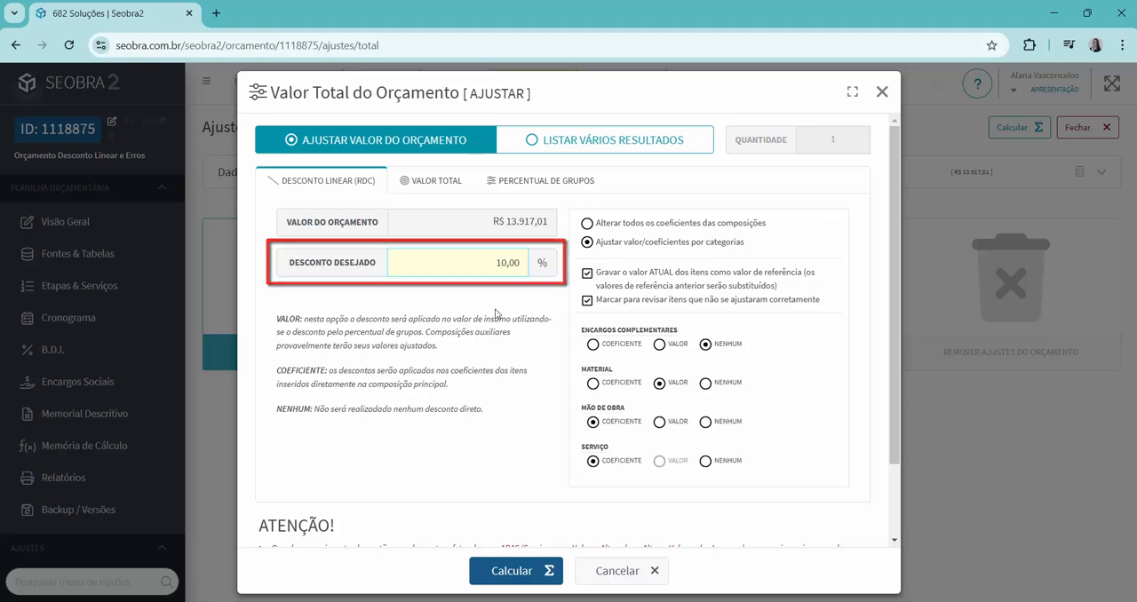
pyautogui.click(493, 573)
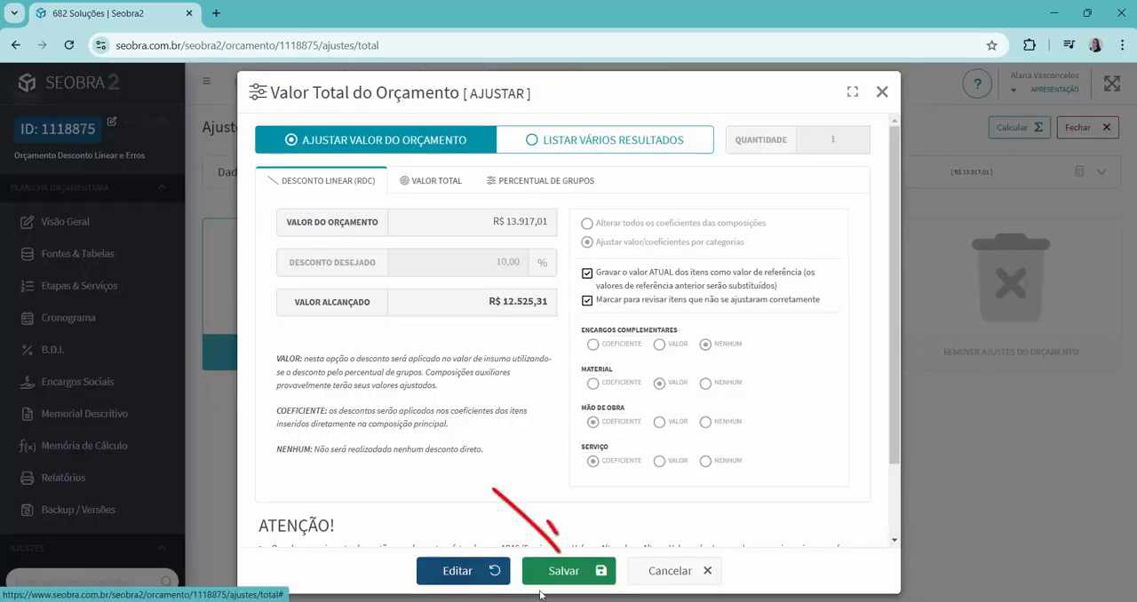
pyautogui.click(574, 582)
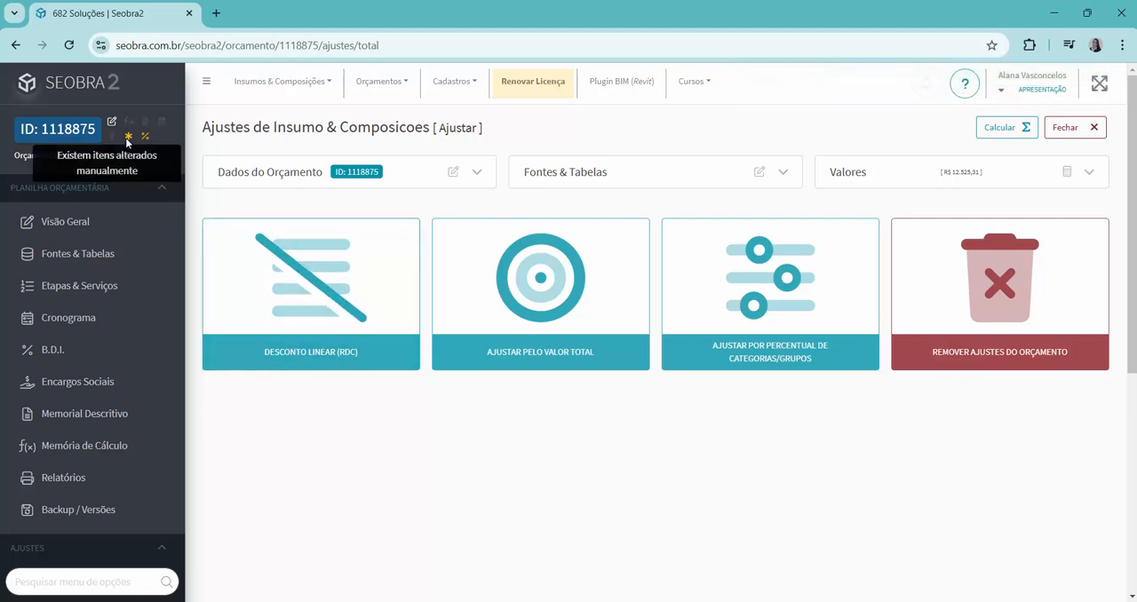
# Check the budget's adjustment indicators and inspect the discounted services inside ETAPA 1.
pyautogui.moveTo(146, 140)
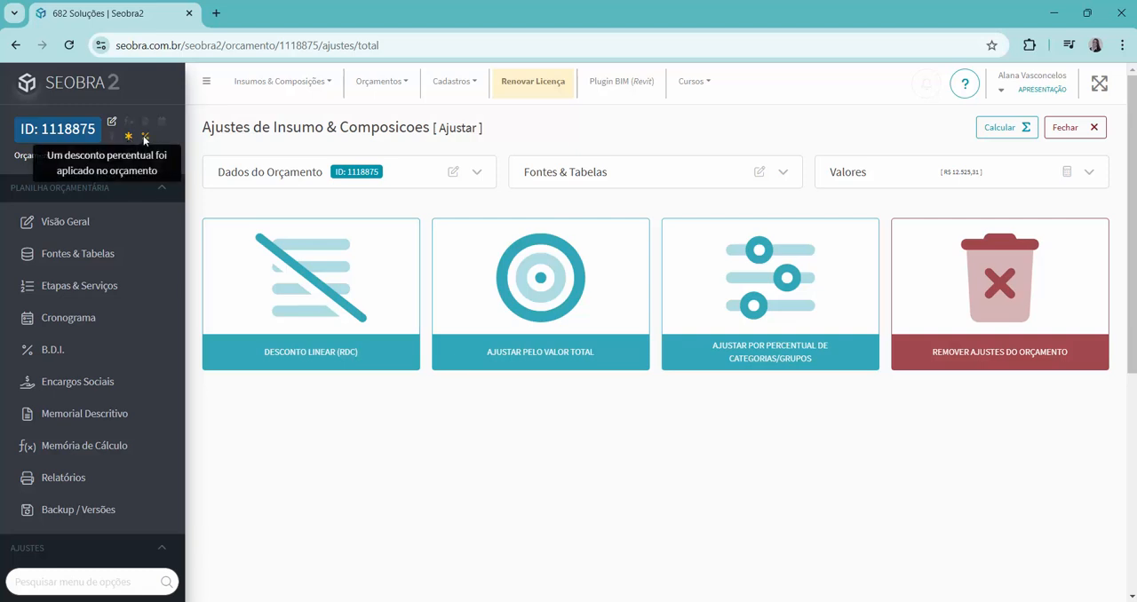
pyautogui.click(101, 290)
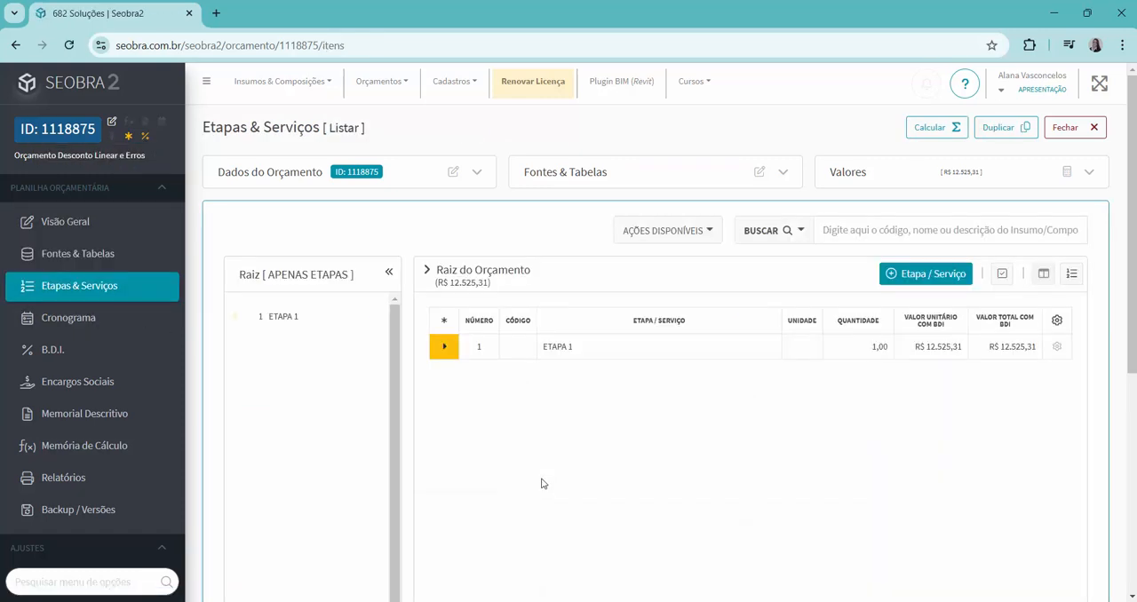
pyautogui.click(443, 348)
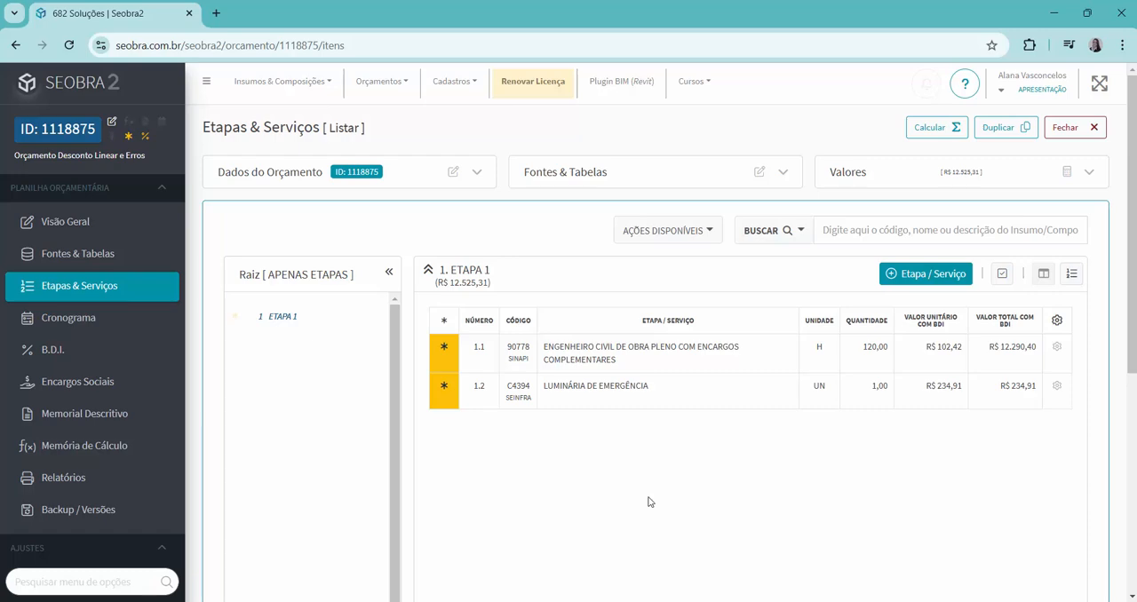
# Remove the budget adjustments, including group percentages, altered compositions, discounted items and reference values.
pyautogui.click(1067, 182)
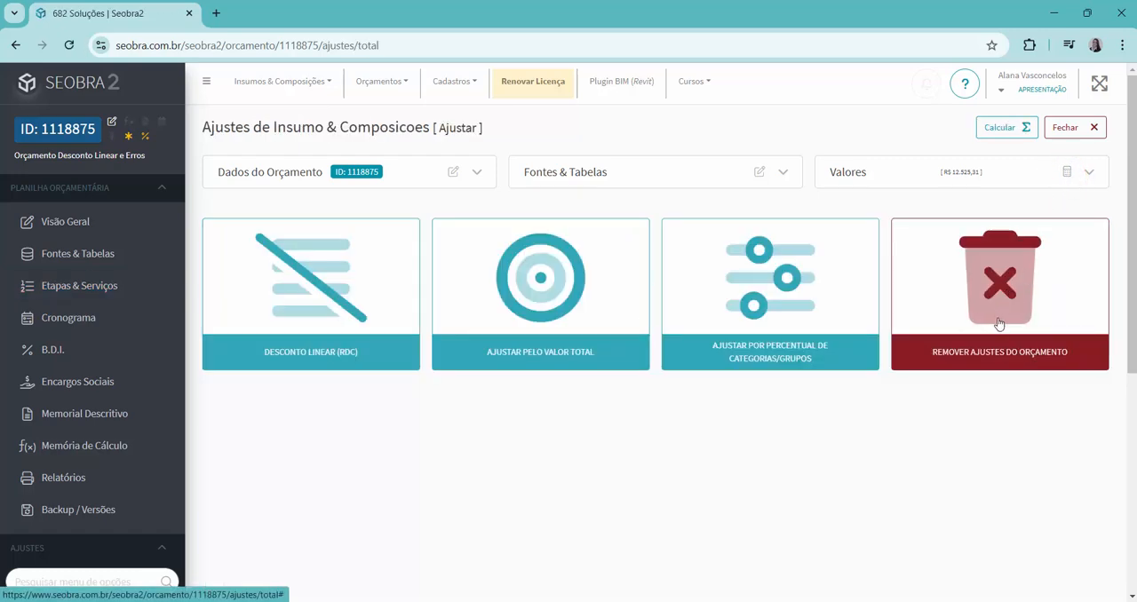
pyautogui.click(996, 302)
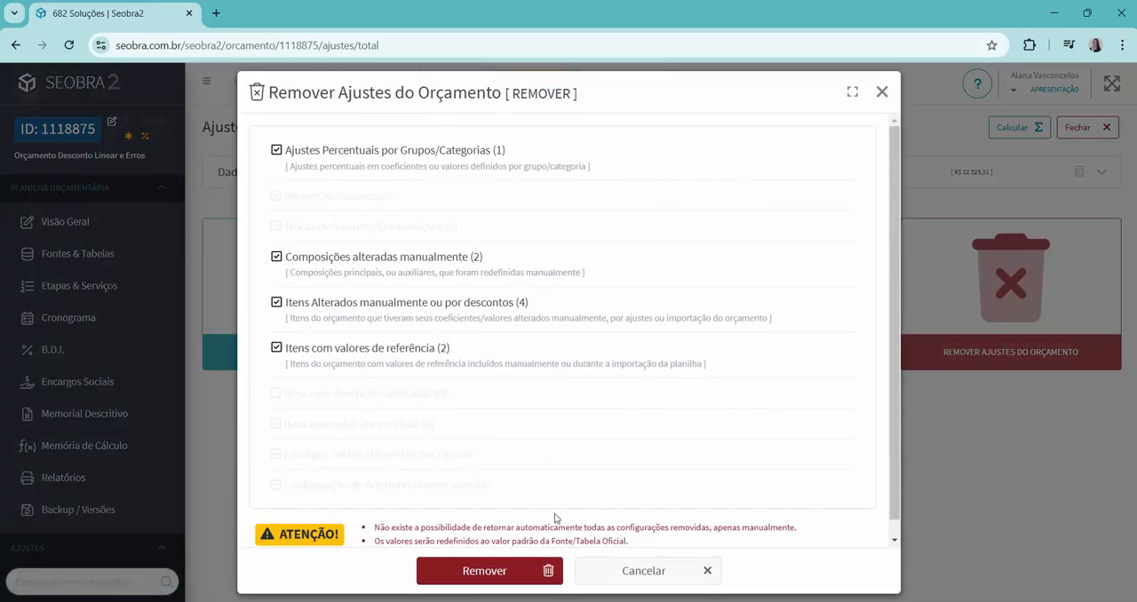
pyautogui.click(500, 573)
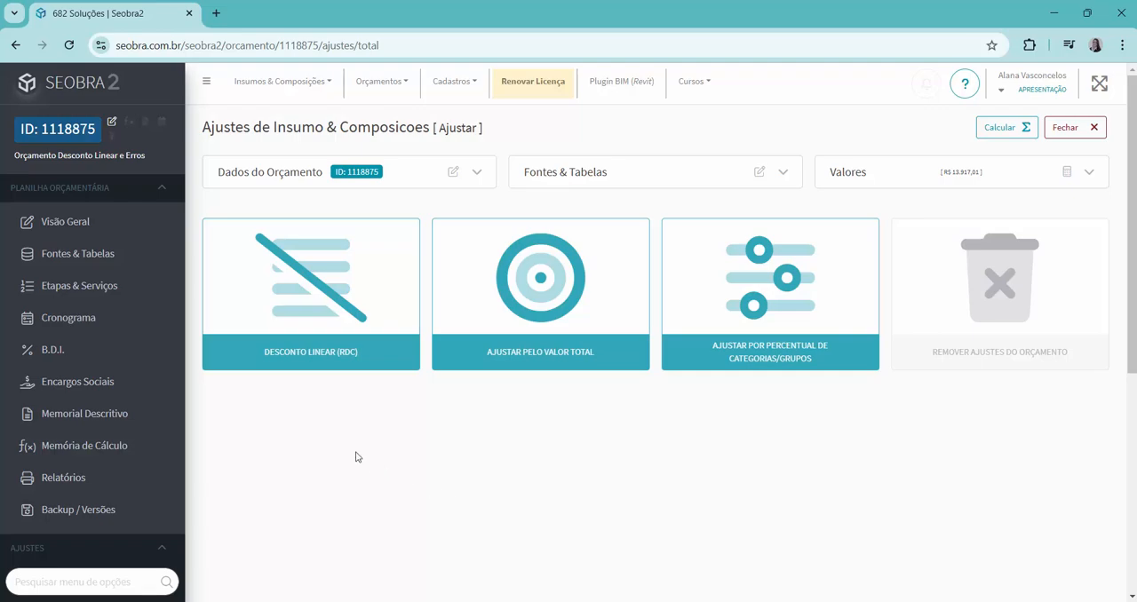
# Calculate and save a 10,00% linear discount on the budget total, altering all the composition coefficients.
pyautogui.click(287, 292)
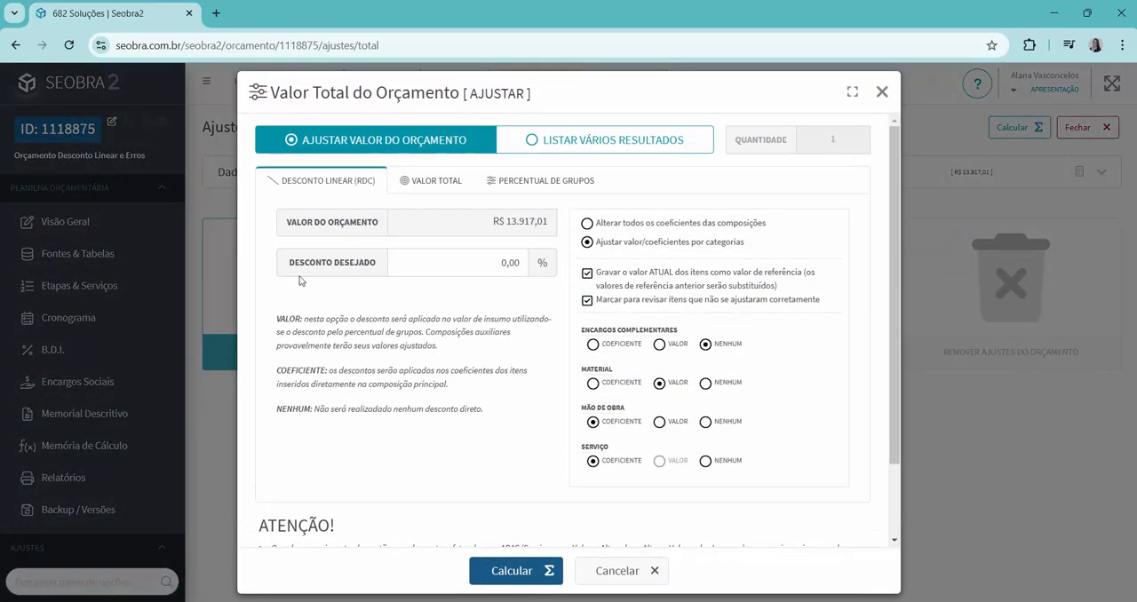
pyautogui.click(587, 224)
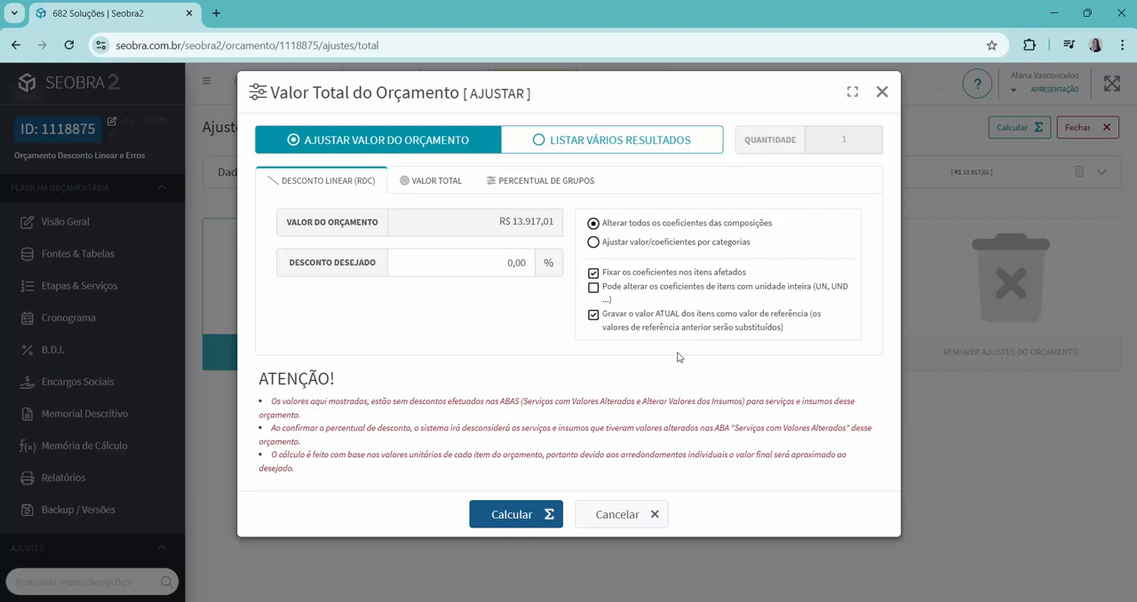
pyautogui.click(495, 267)
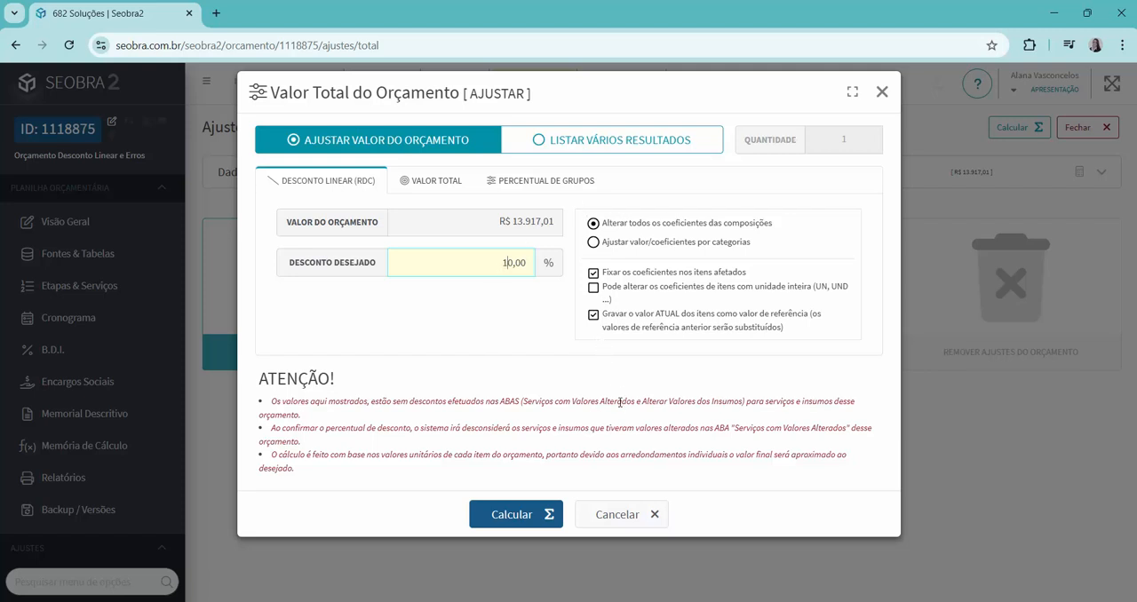
pyautogui.click(520, 520)
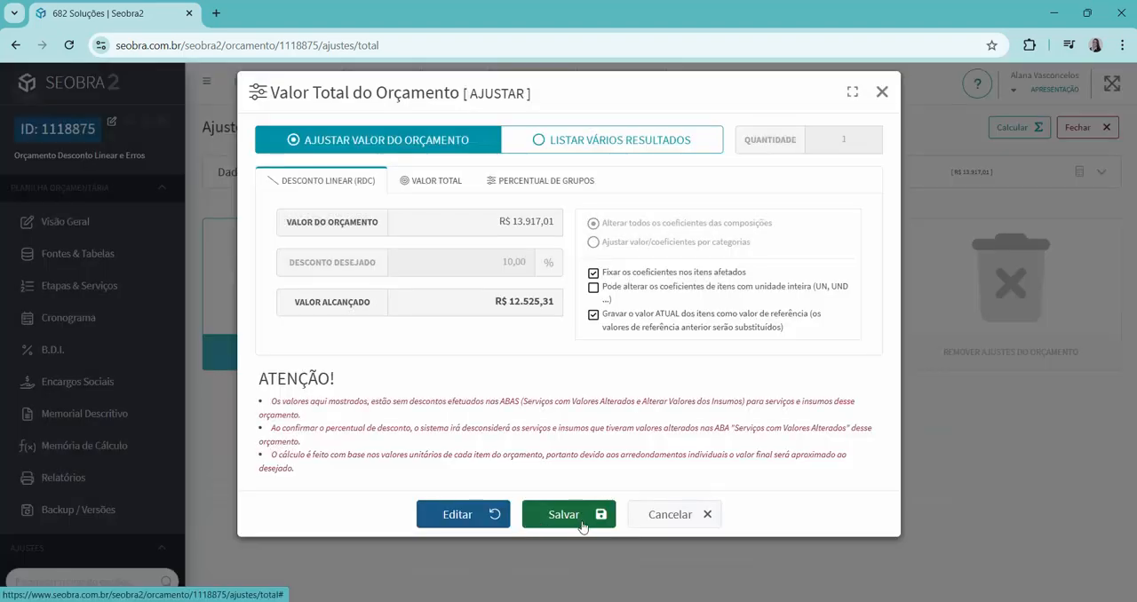
pyautogui.click(582, 524)
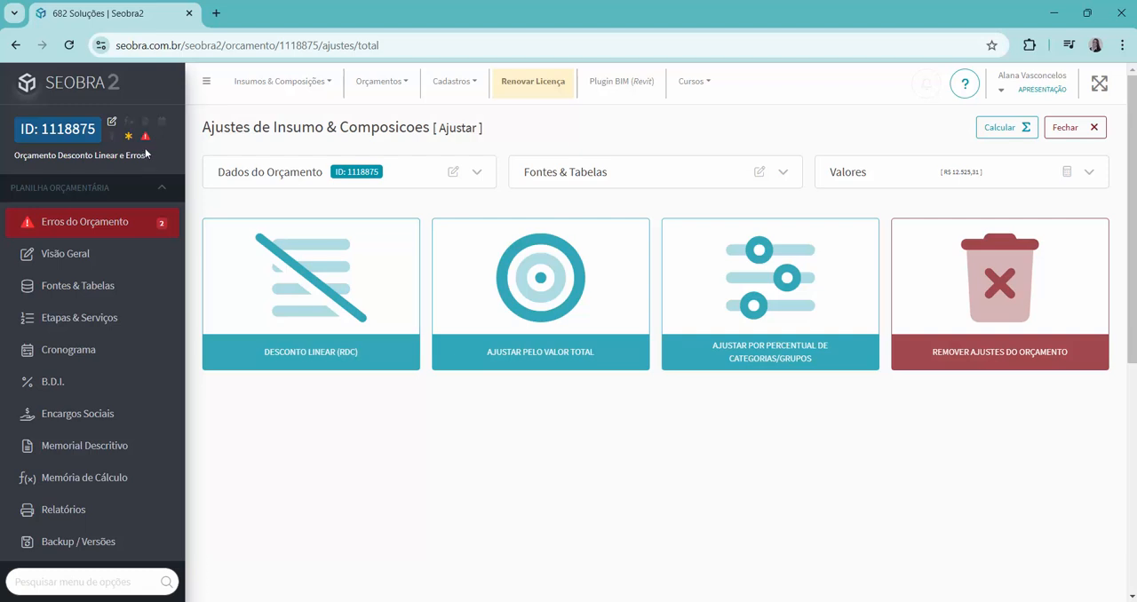
# Examine the budget errors for 1.2 LUMINÁRIA DE EMERGÊNCIA, checking its negative coefficients and error descriptions.
pyautogui.click(91, 229)
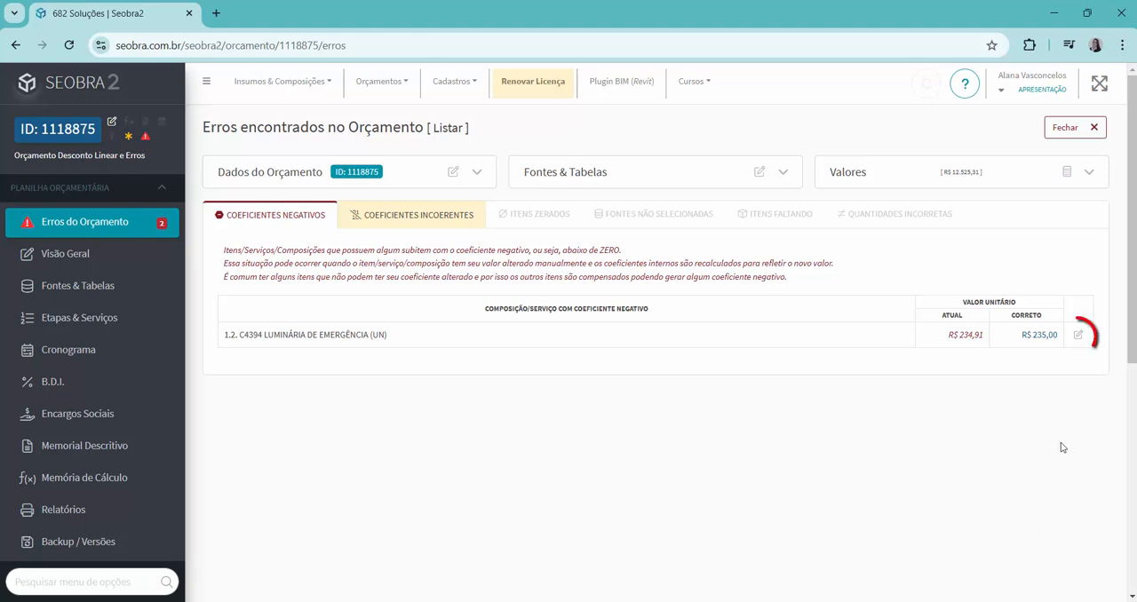
pyautogui.click(1077, 337)
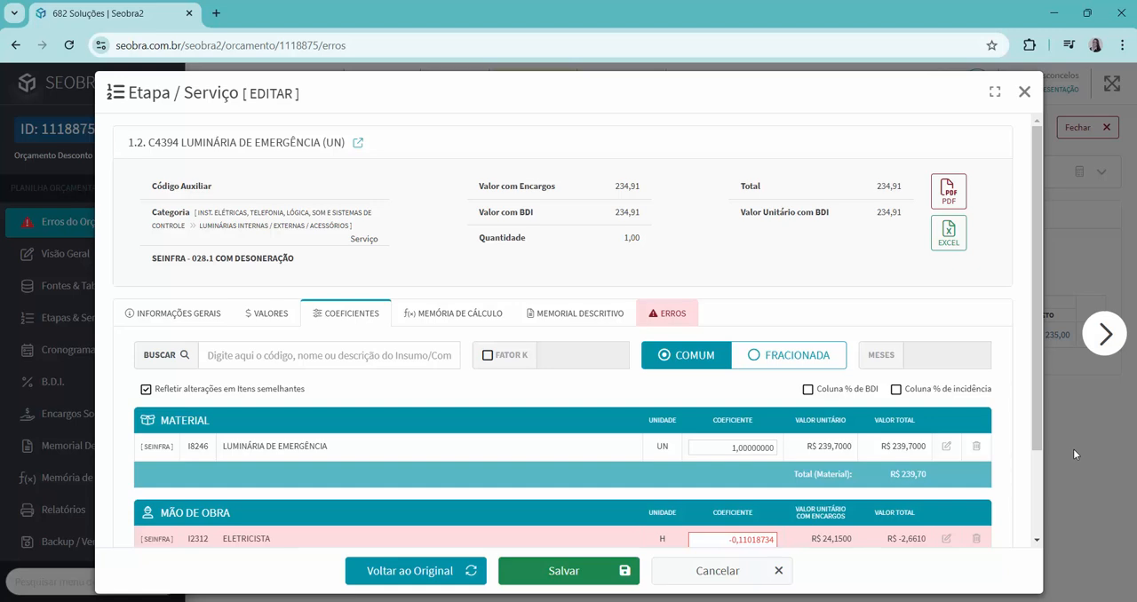
pyautogui.moveTo(1035, 428); pyautogui.dragTo(1042, 516)
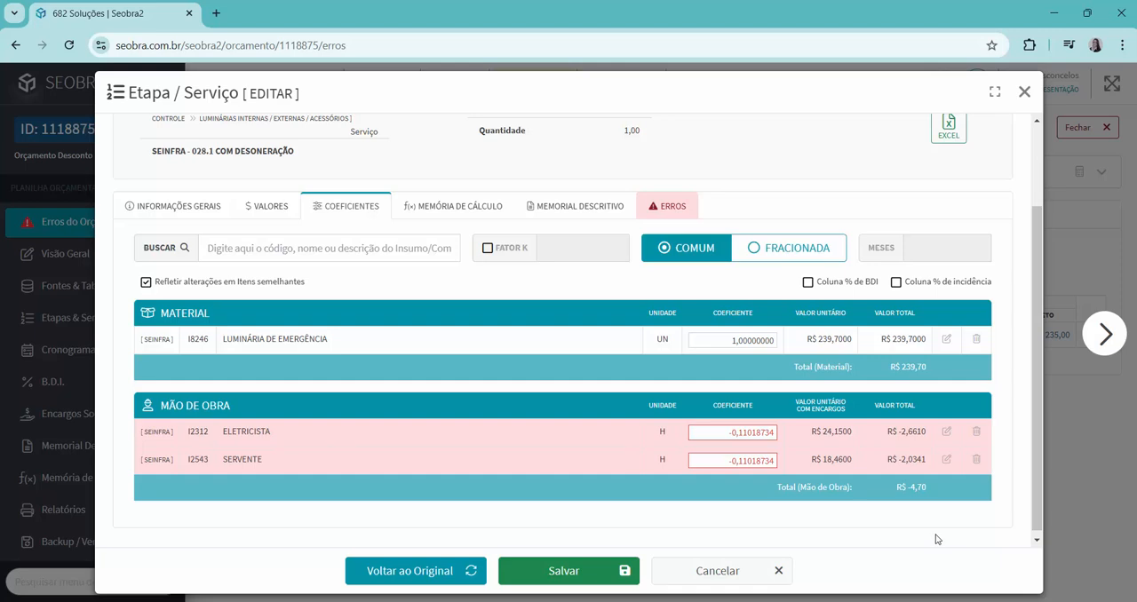
pyautogui.scroll(-1, 558, 418)
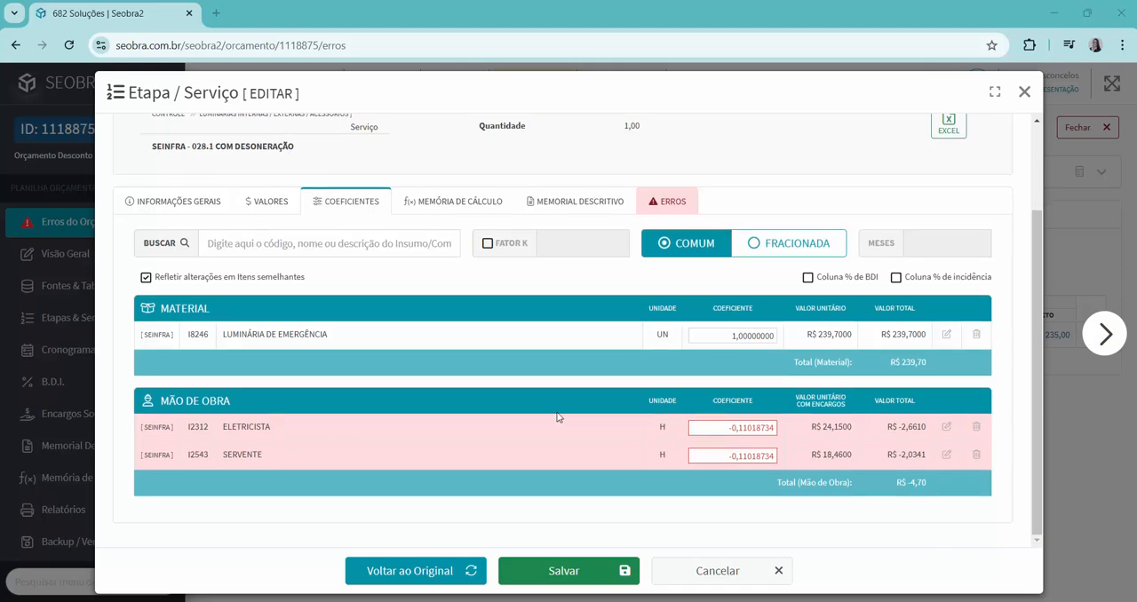
pyautogui.click(662, 203)
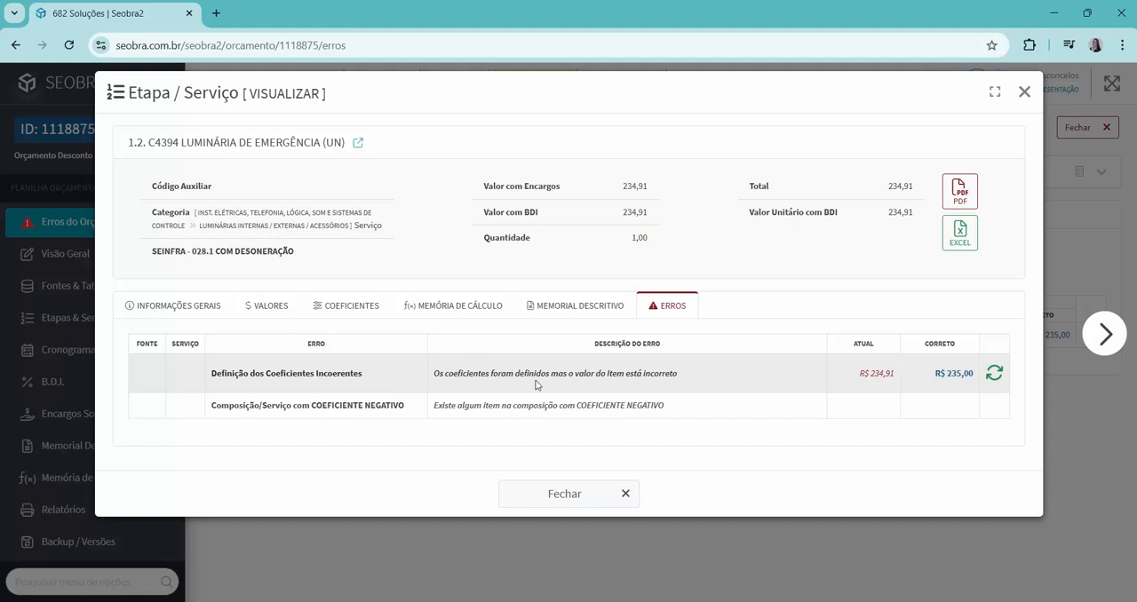
pyautogui.moveTo(856, 390)
pyautogui.mouseDown()
pyautogui.moveTo(880, 391)
pyautogui.moveTo(863, 383)
pyautogui.mouseUp()
# Using the calculator, subtract 4,6951 from 239,7 to verify the coefficient totals of LUMINÁRIA DE EMERGÊNCIA, and close the service details.
pyautogui.click(355, 307)
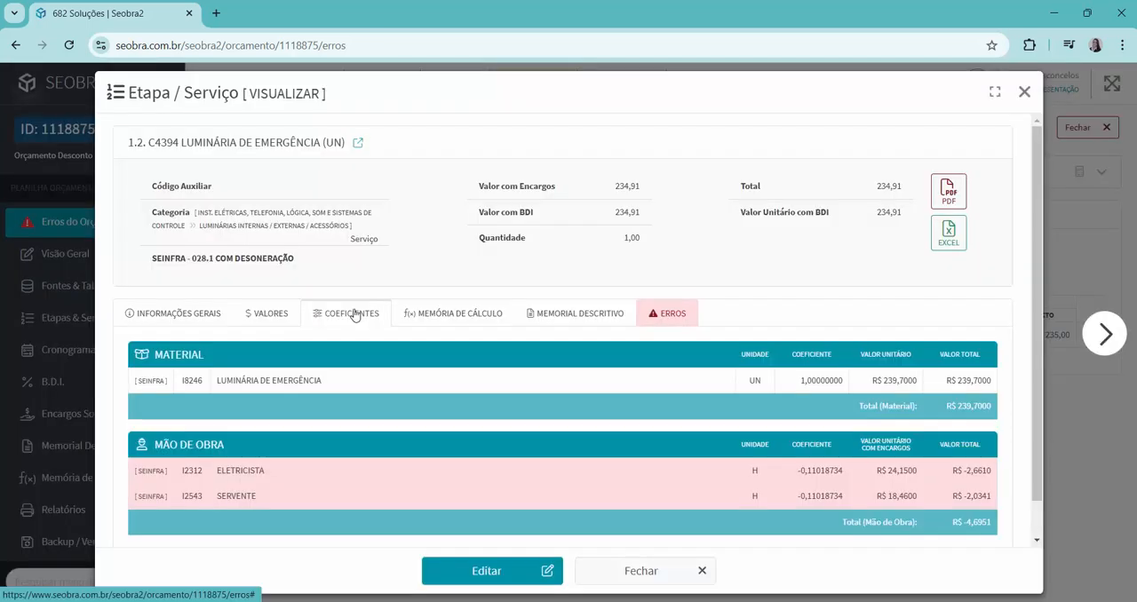
pyautogui.click(839, 601)
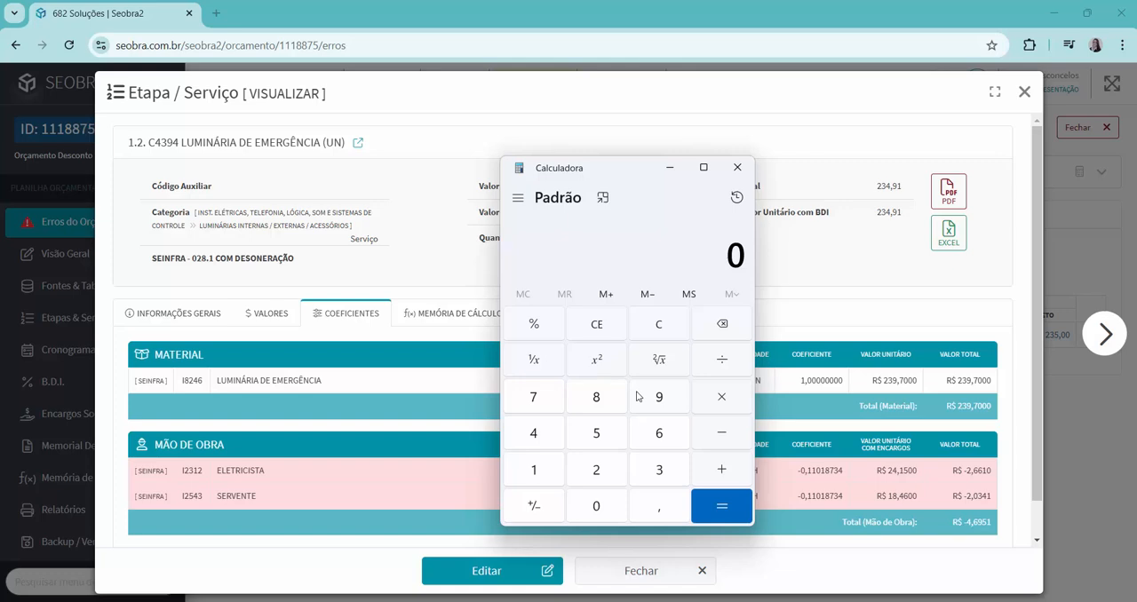
pyautogui.write('239,7')
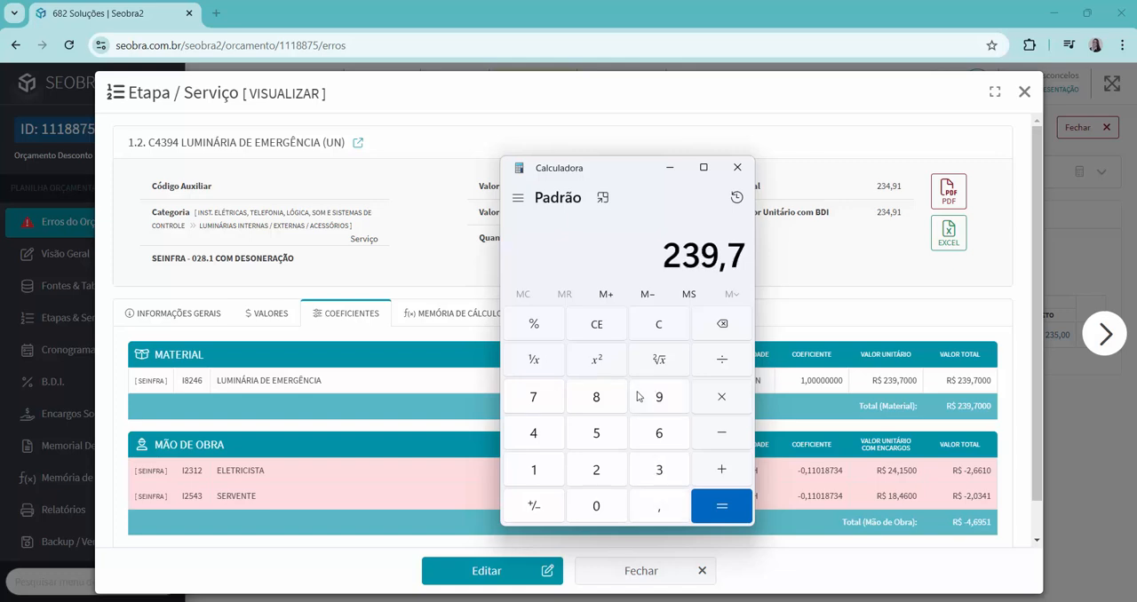
pyautogui.press('-')
pyautogui.write('4,69')
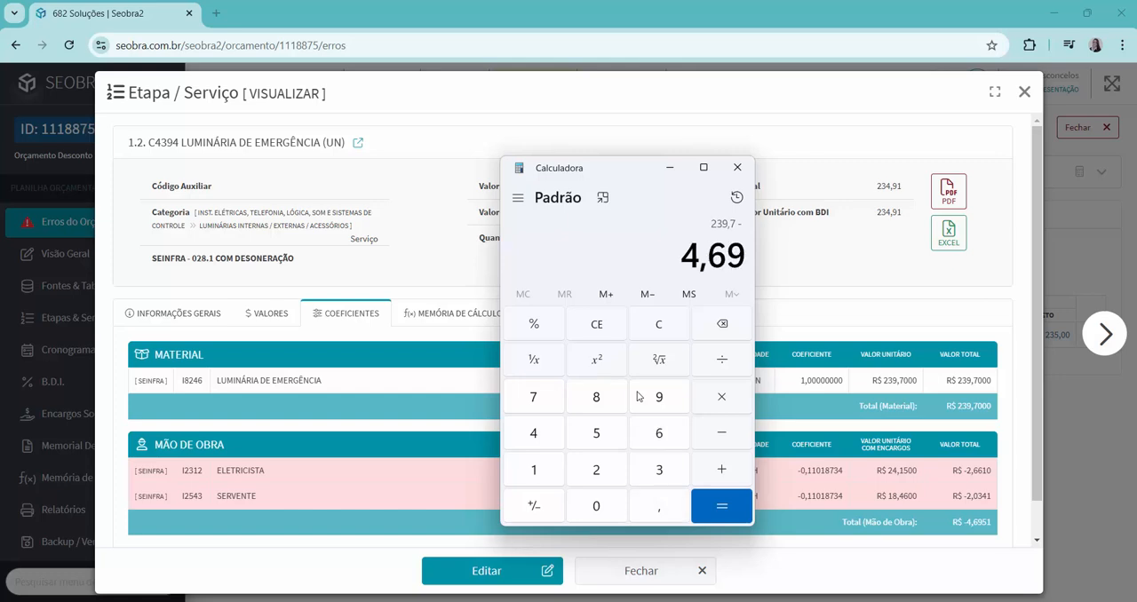
pyautogui.write('51')
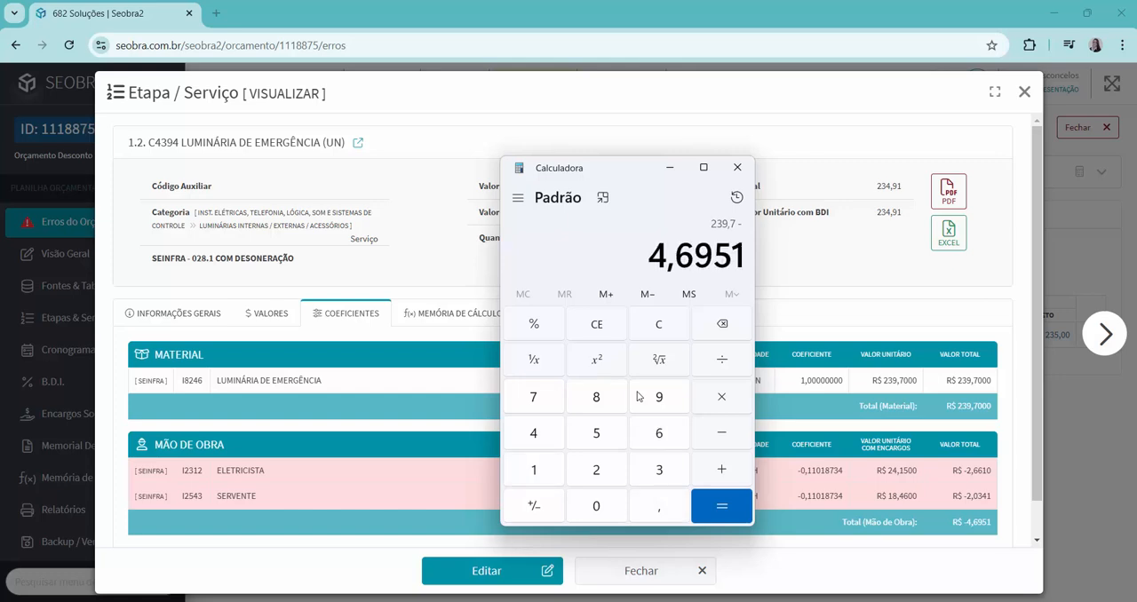
pyautogui.press('Return')
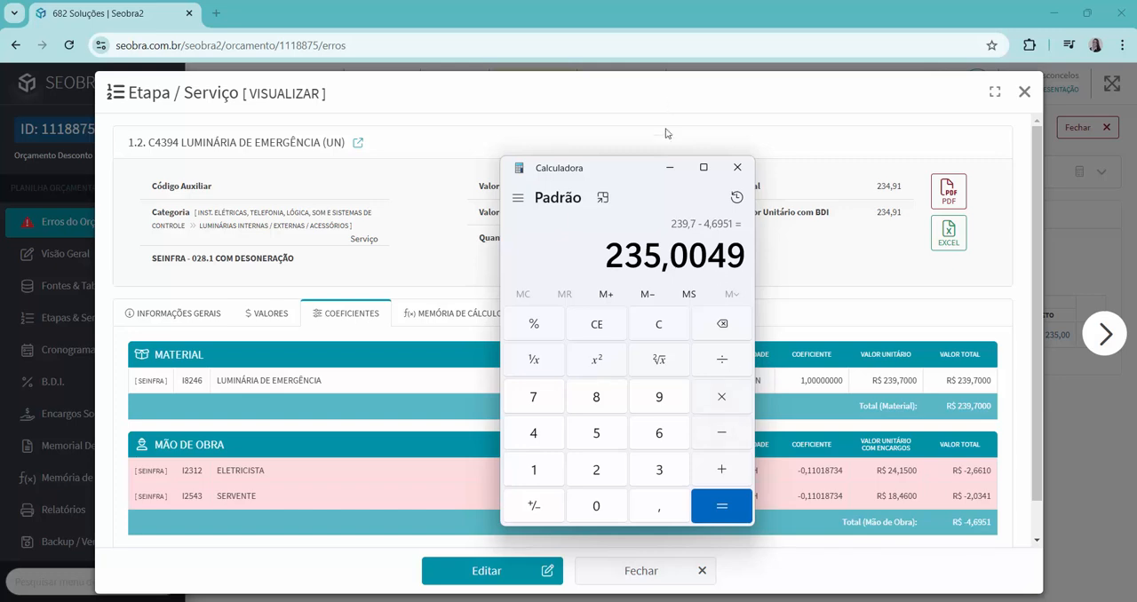
pyautogui.moveTo(628, 170); pyautogui.dragTo(651, 264)
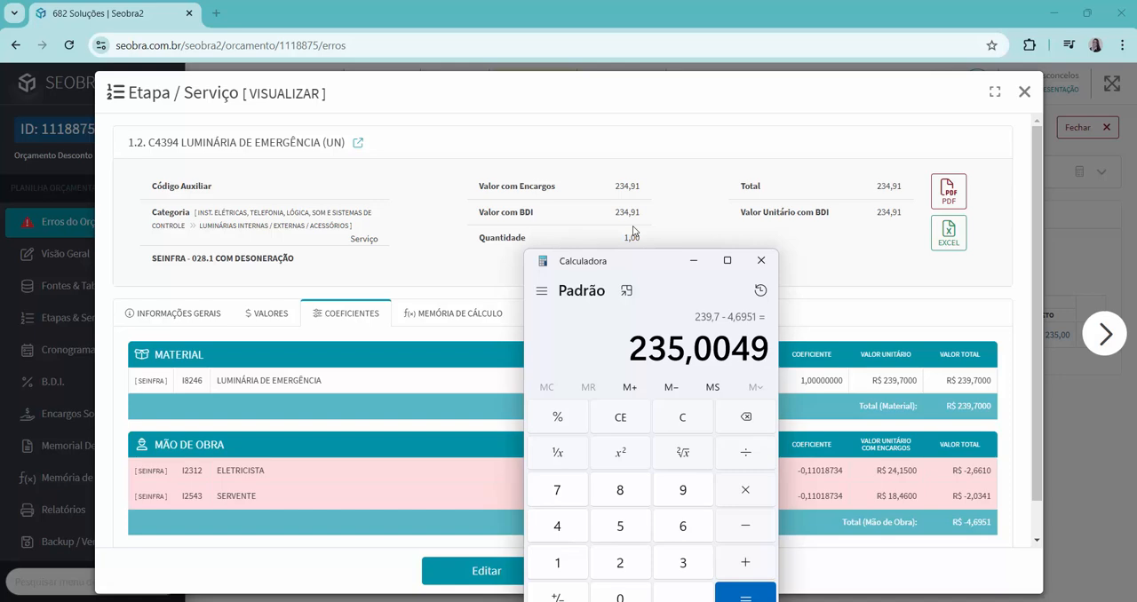
pyautogui.click(761, 260)
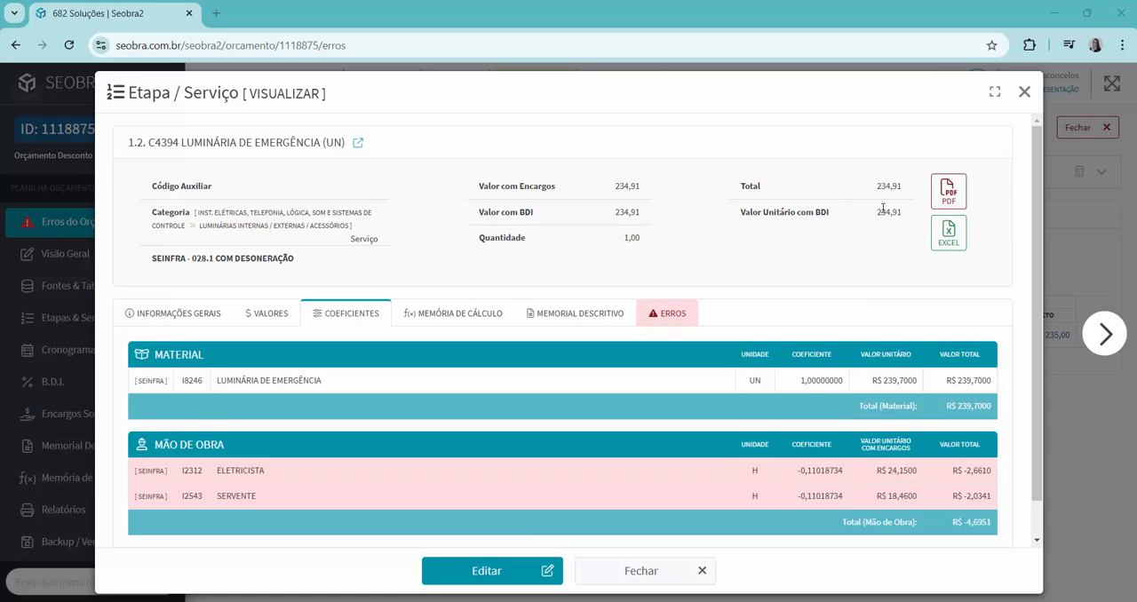
pyautogui.click(1024, 92)
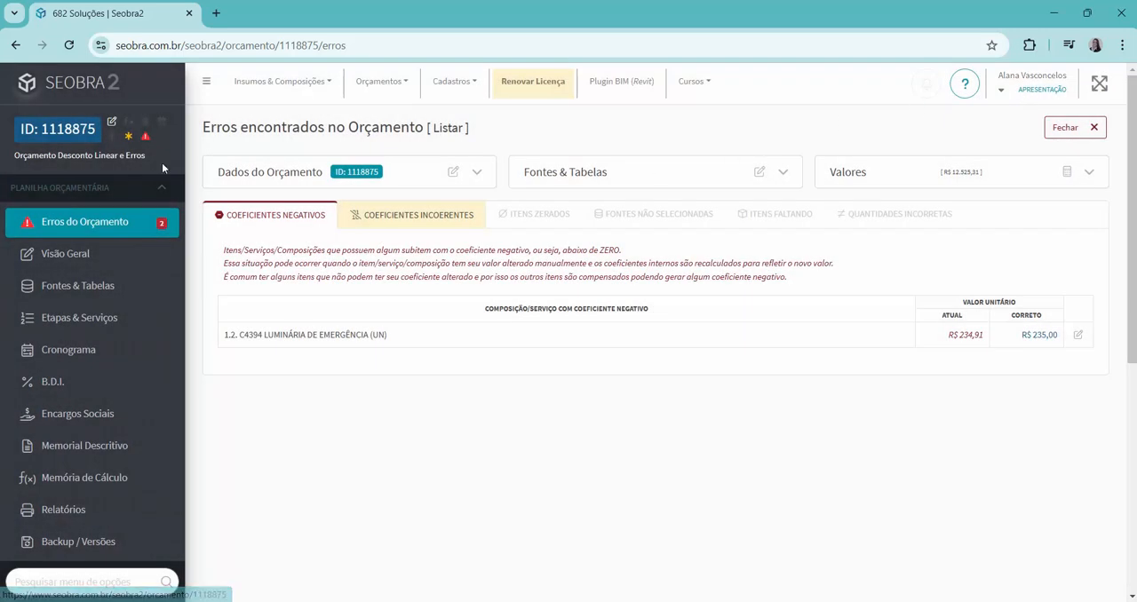
# Allow the rounding settings to alter the coefficients of whole-unit items (UN, UND ...) when values are adjusted or discounted, and save them.
pyautogui.scroll(-5, 53, 342)
pyautogui.scroll(-1, 50, 347)
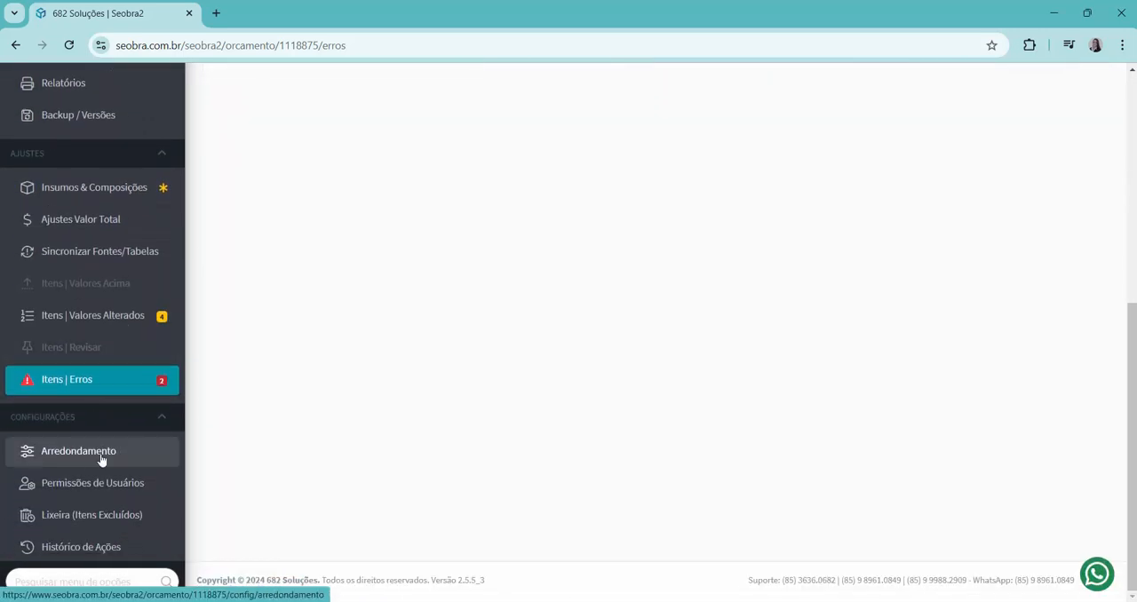
pyautogui.click(83, 464)
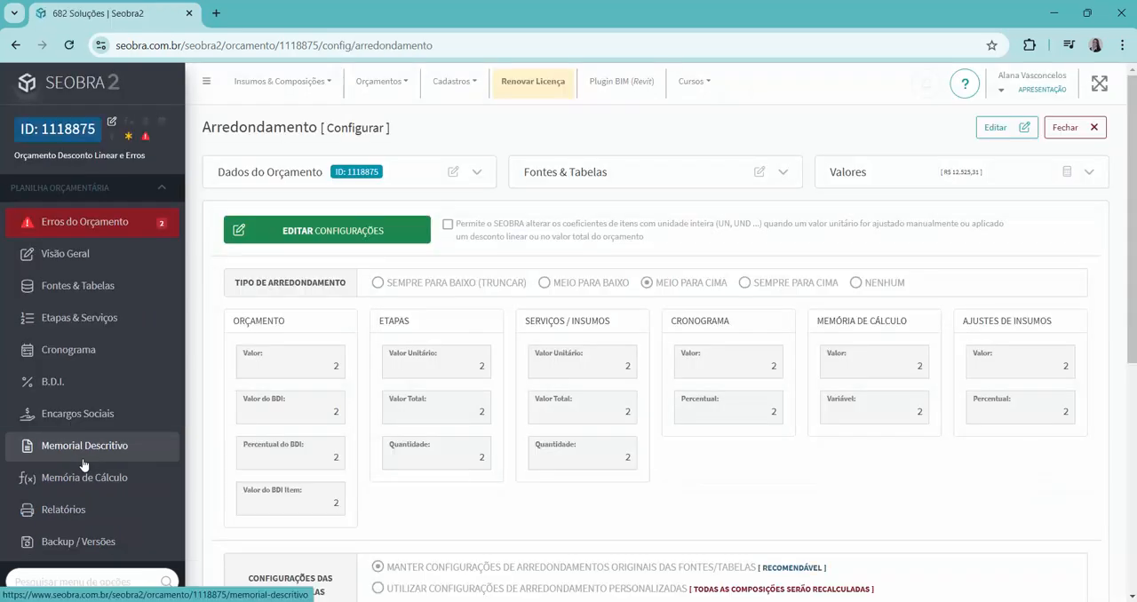
pyautogui.click(330, 235)
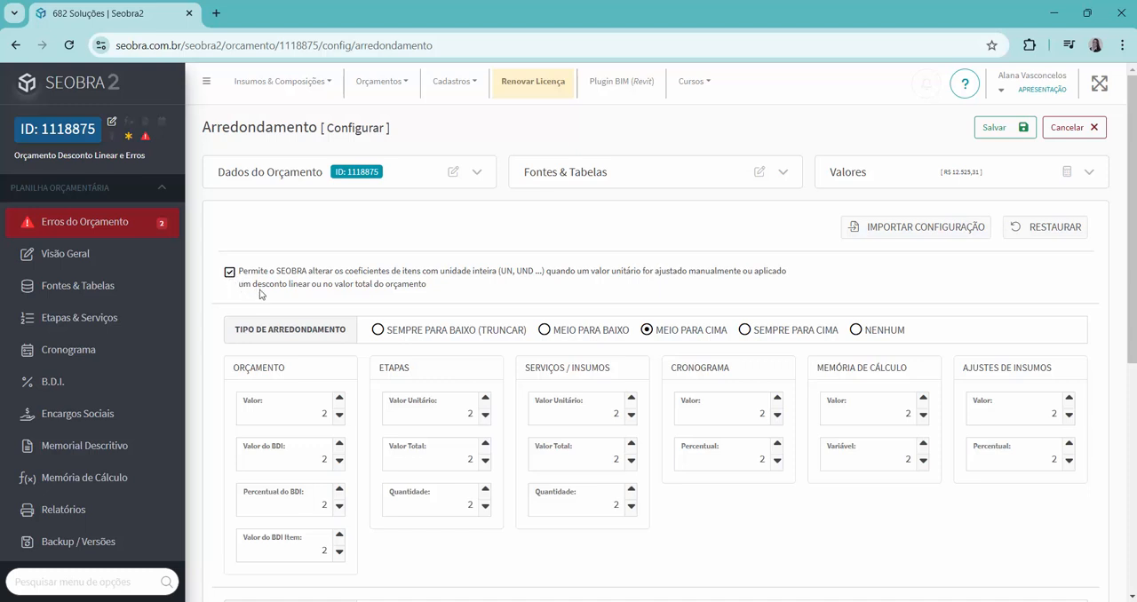
pyautogui.click(993, 128)
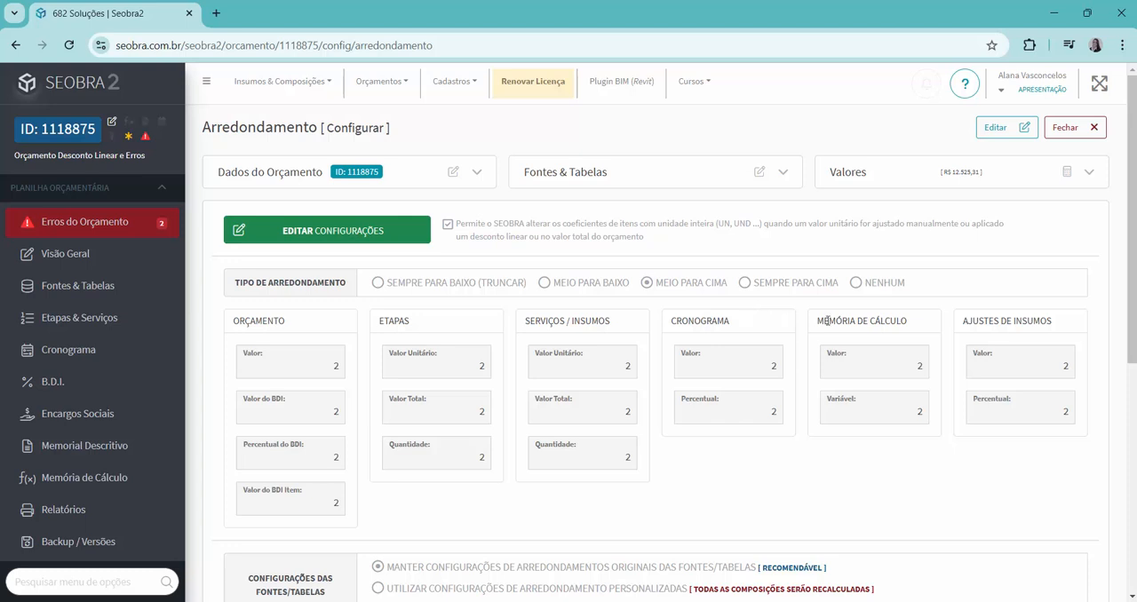
# Remove the budget's manually altered compositions, items altered manually or by discounts, and items with reference values.
pyautogui.click(1066, 175)
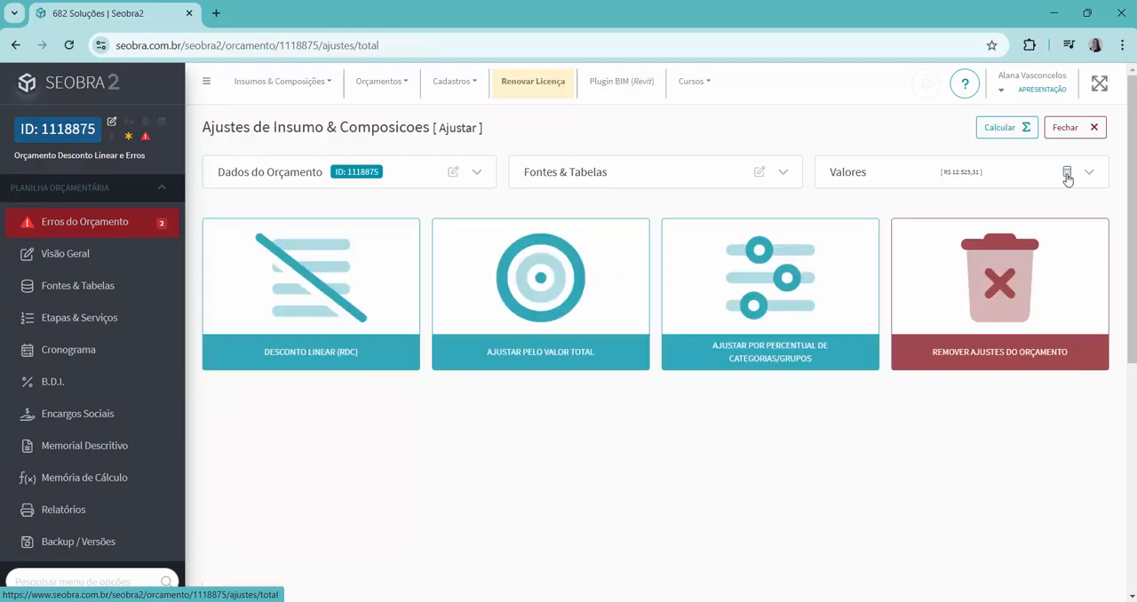
pyautogui.click(987, 311)
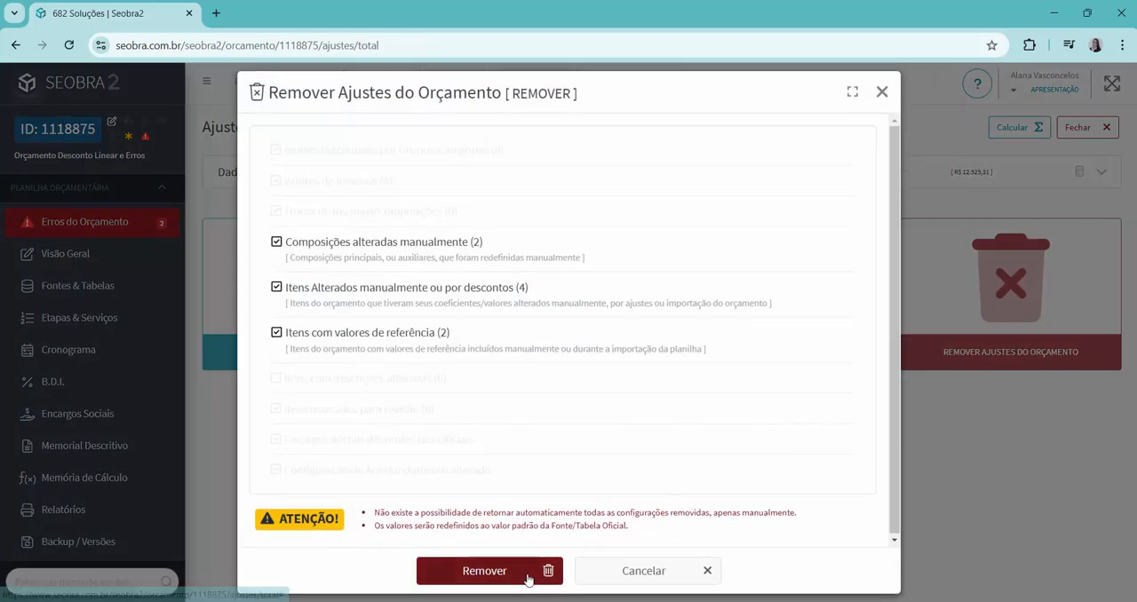
pyautogui.click(528, 568)
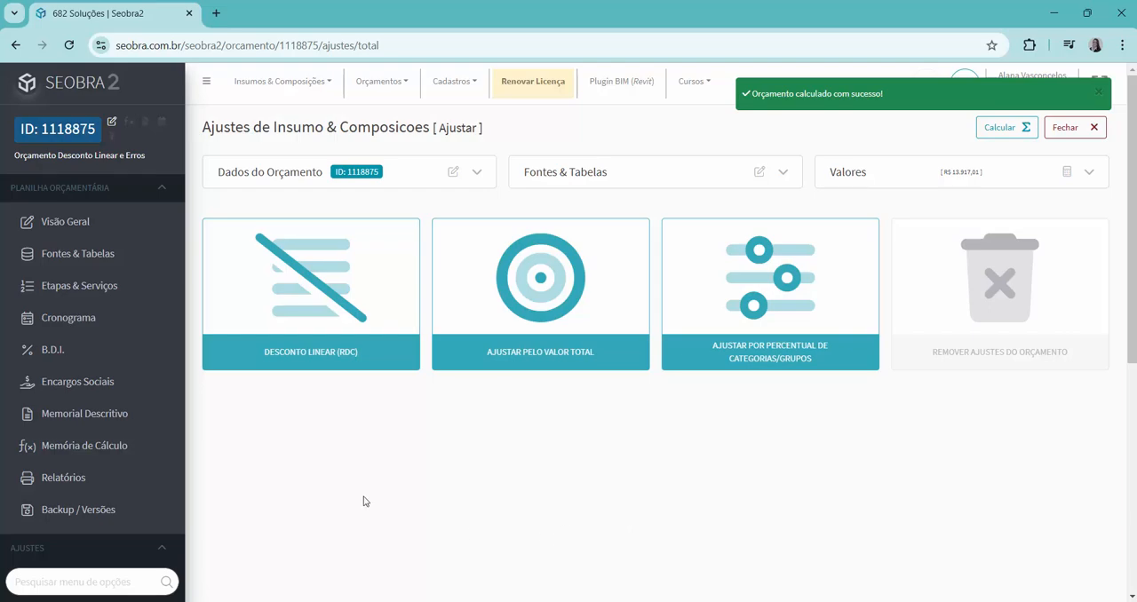
# Calculate and save a 10,00% linear discount adjusted by category, with Material by value and Encargos Complementares, Mão de Obra and Serviço on NENHUM.
pyautogui.click(265, 295)
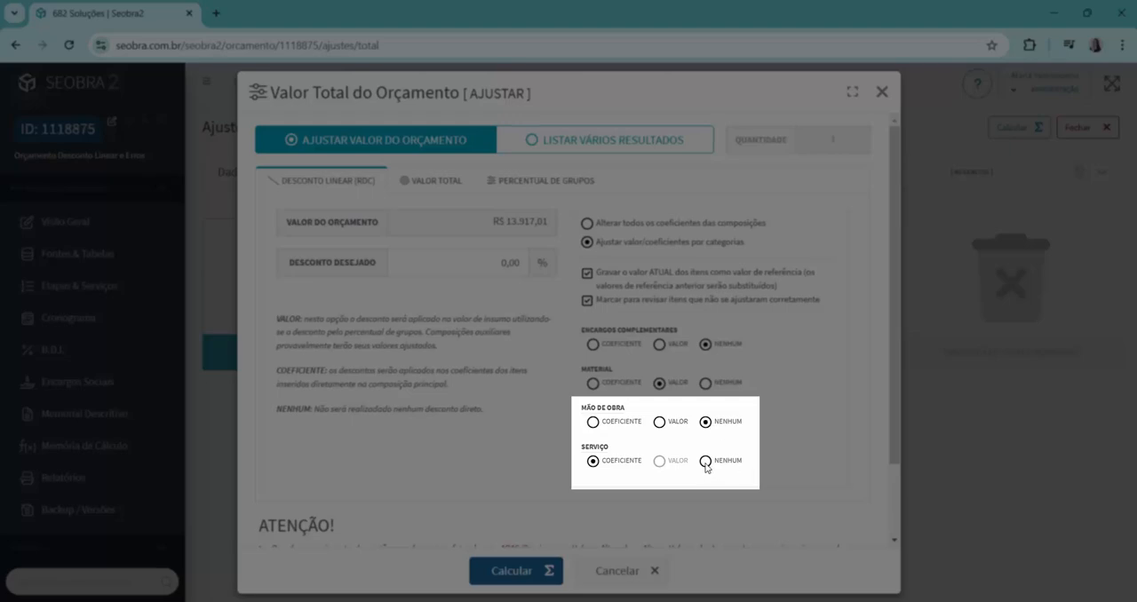
pyautogui.click(706, 461)
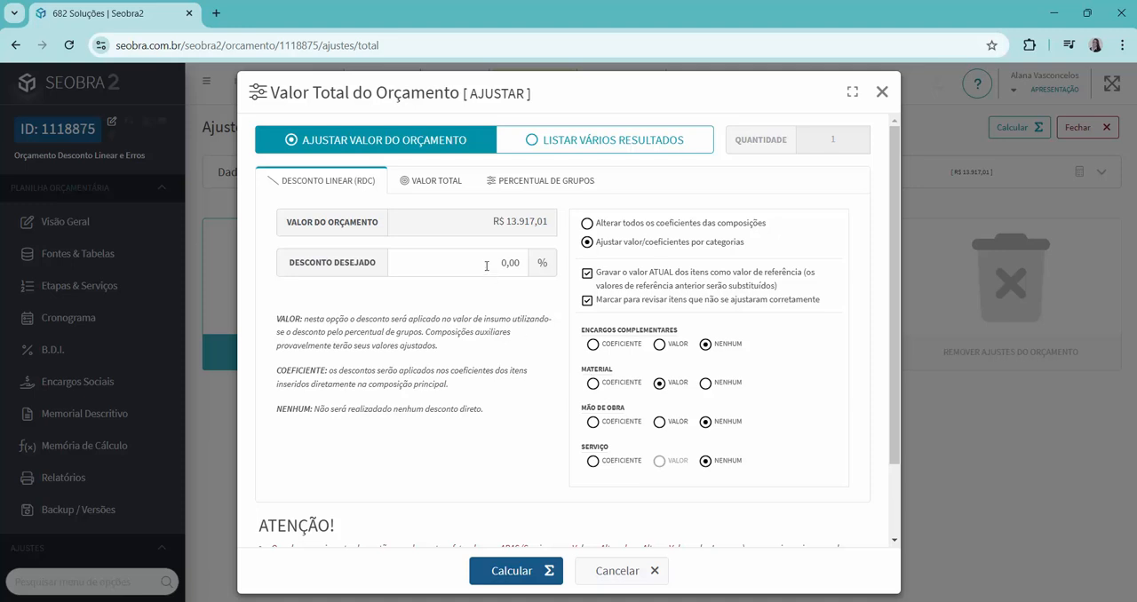
pyautogui.click(518, 263)
pyautogui.write('1')
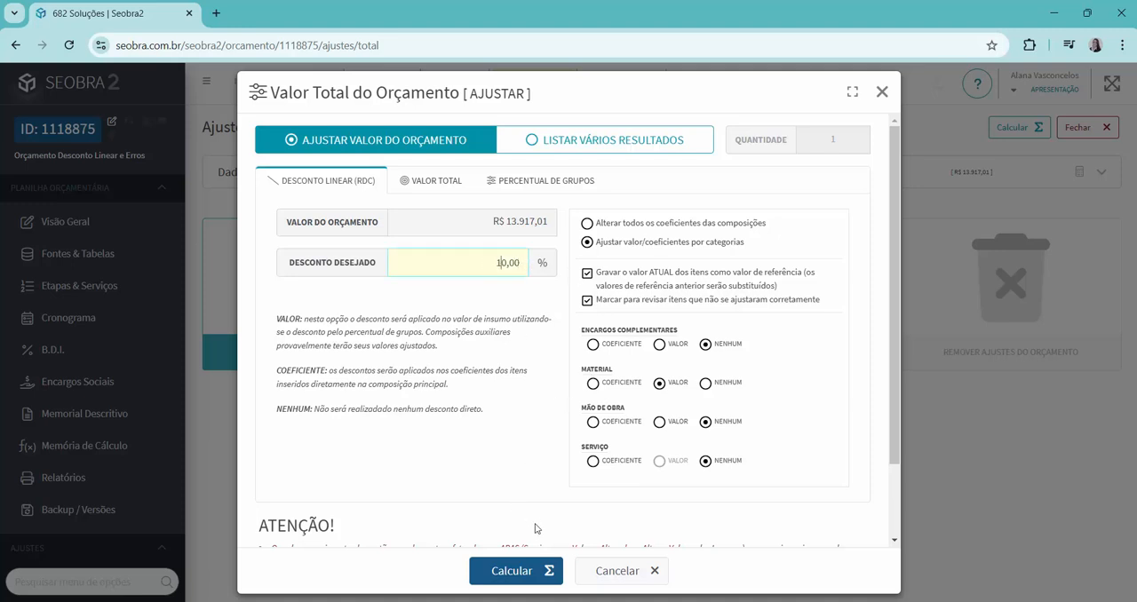
pyautogui.click(521, 572)
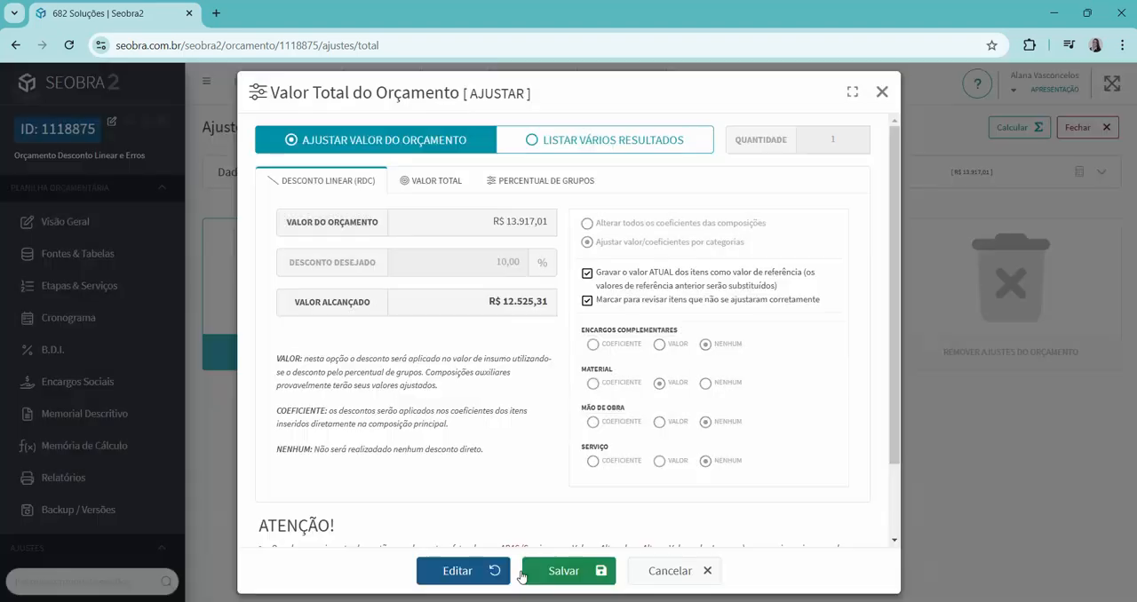
pyautogui.click(575, 572)
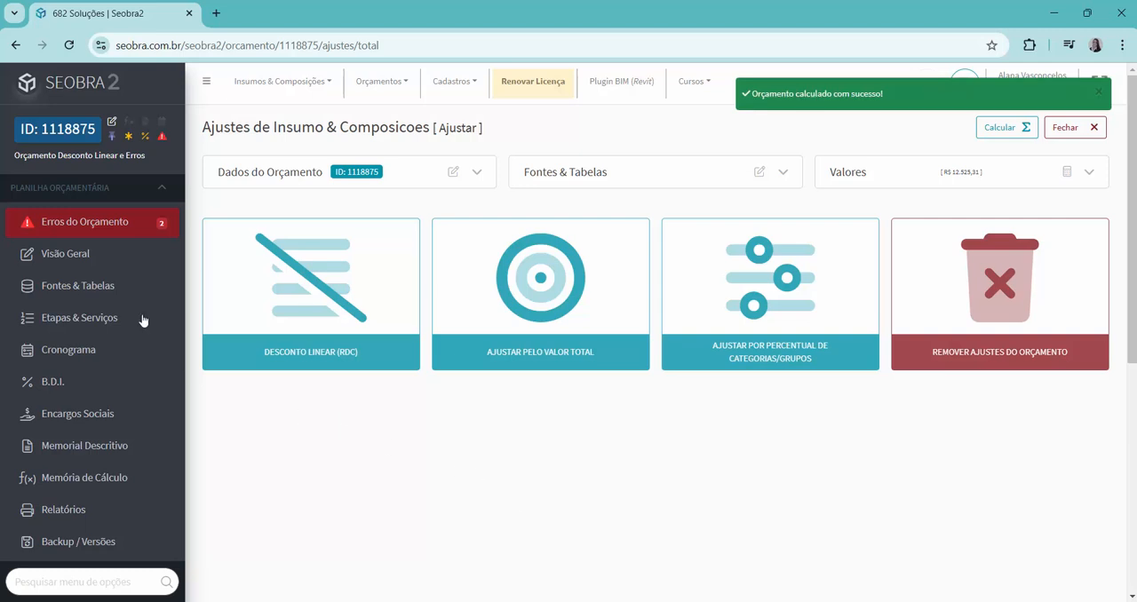
# Open the budget errors and examine the coefficients of the inconsistent item 1.1 ENGENHEIRO CIVIL DE OBRA PLENO.
pyautogui.click(114, 231)
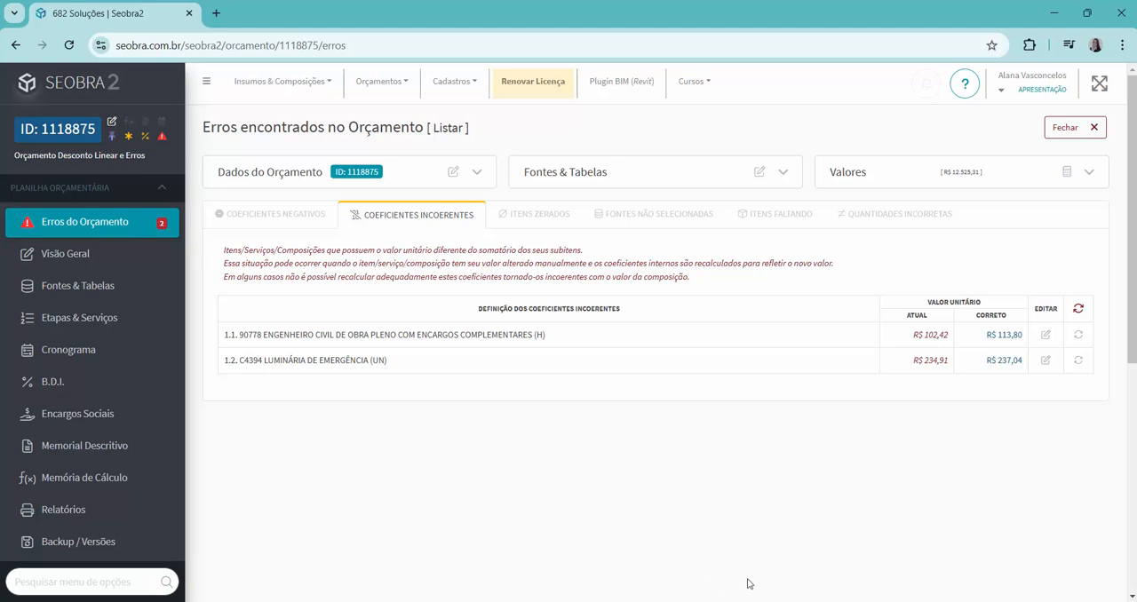
pyautogui.click(1047, 335)
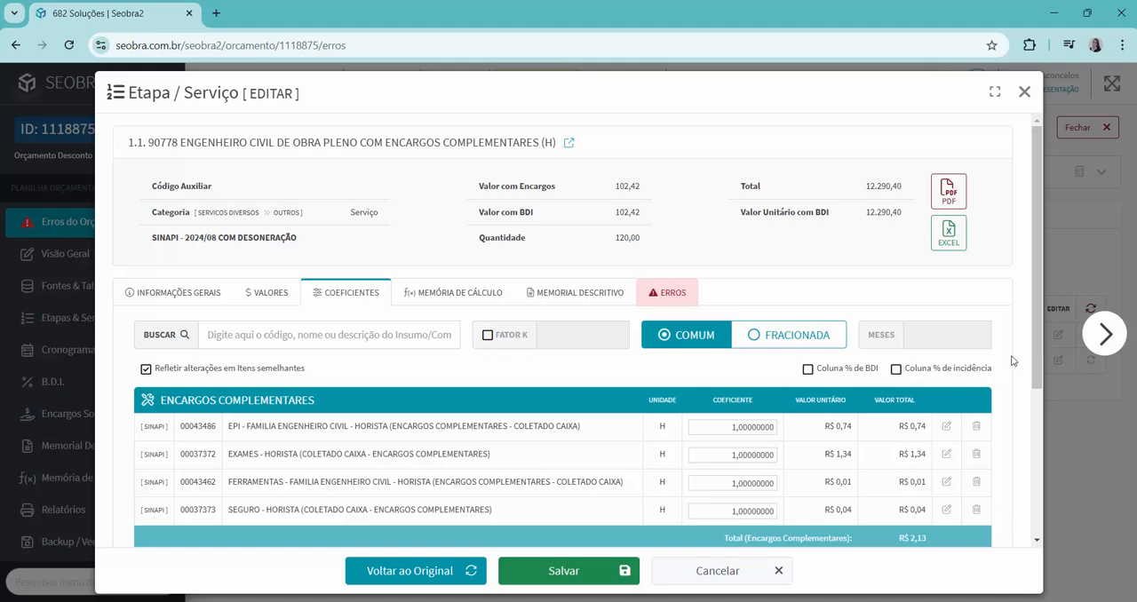
pyautogui.moveTo(1037, 204); pyautogui.dragTo(1038, 363)
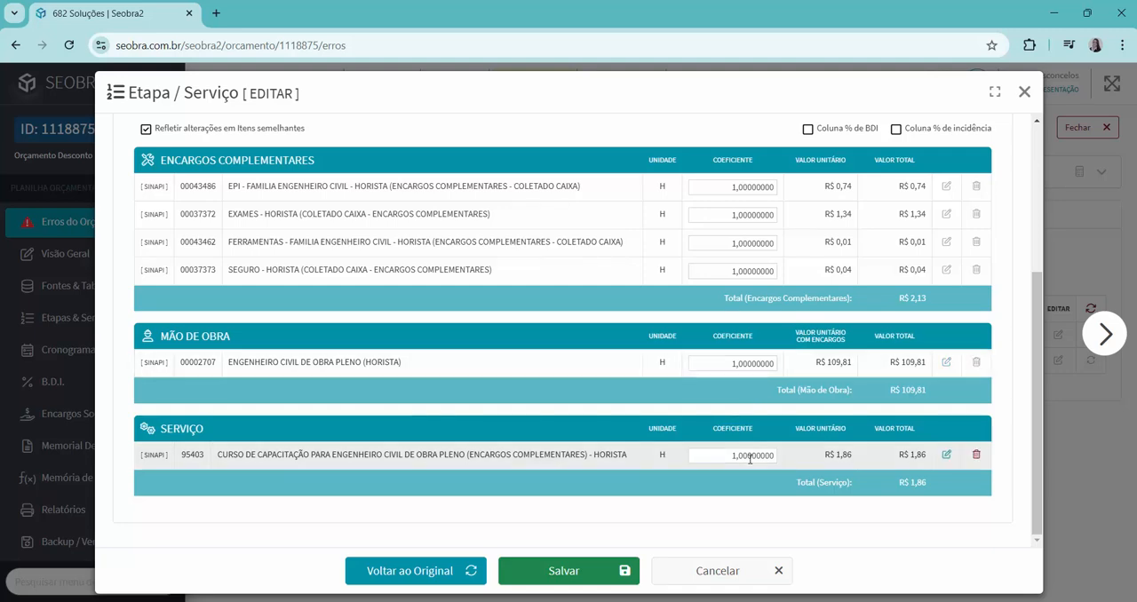
pyautogui.scroll(1, 750, 458)
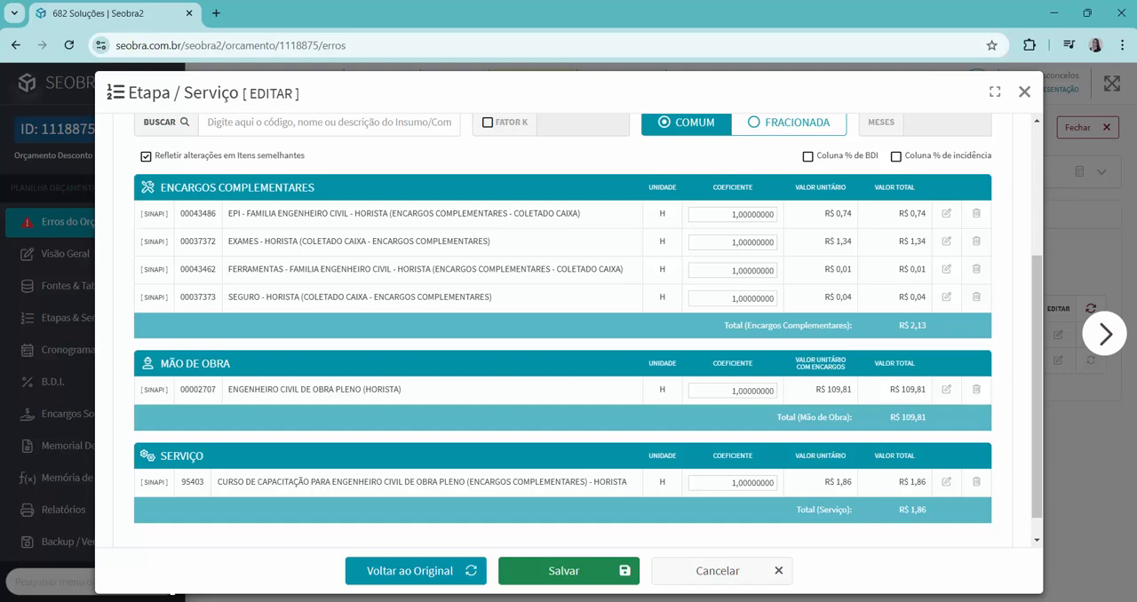
# Using the calculator, add 2,13, 109,81 and 1,86 to check the unit value of item 1.1, and put the calculator away.
pyautogui.click(799, 601)
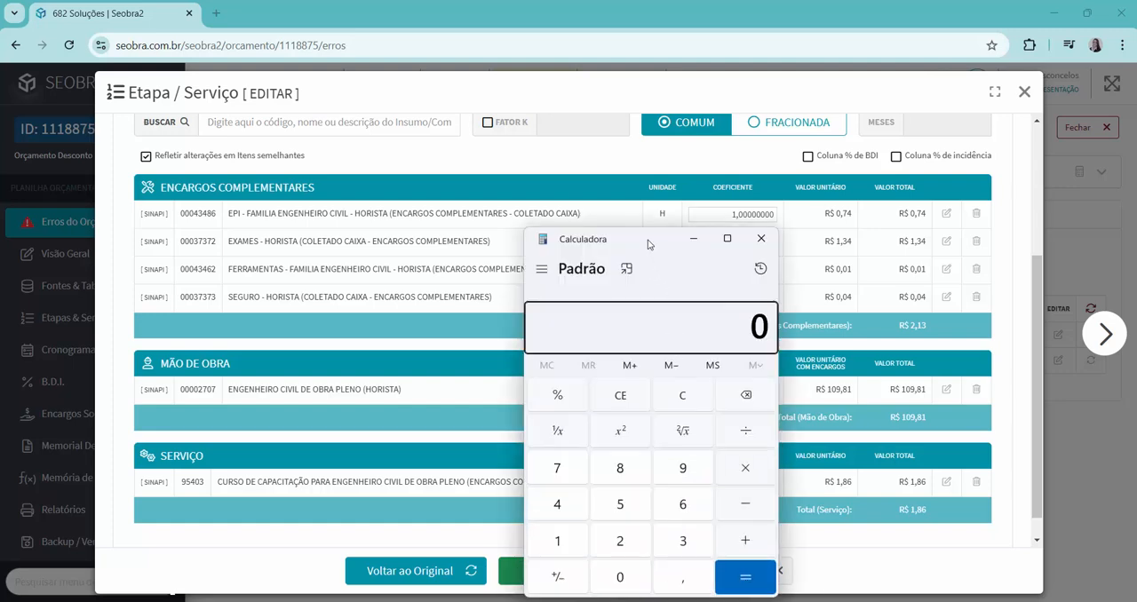
pyautogui.moveTo(647, 240); pyautogui.dragTo(650, 195)
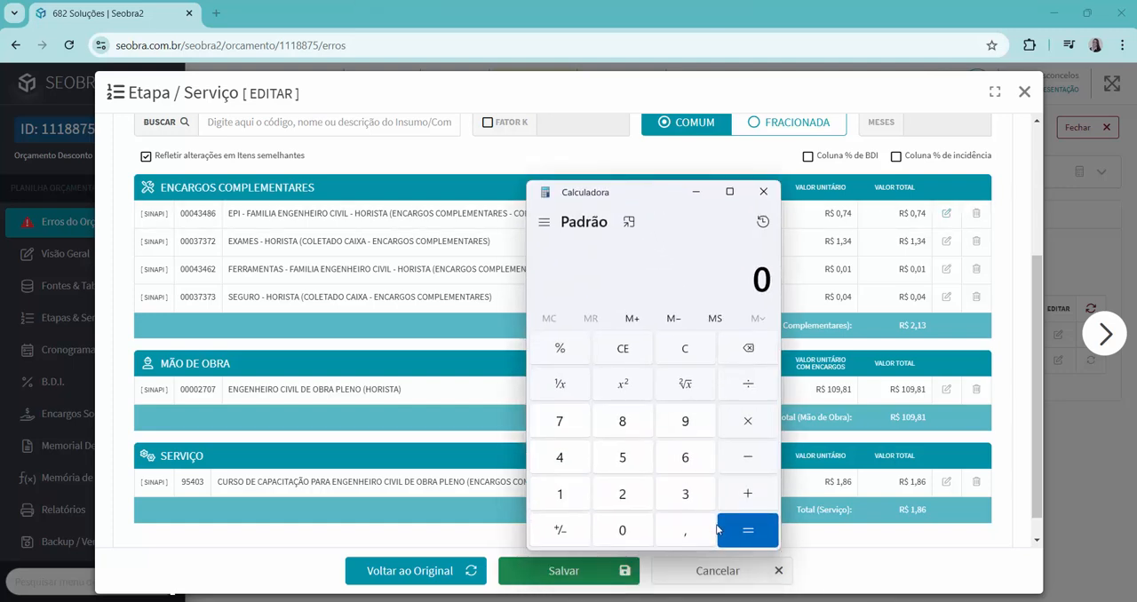
pyautogui.write('2,13+')
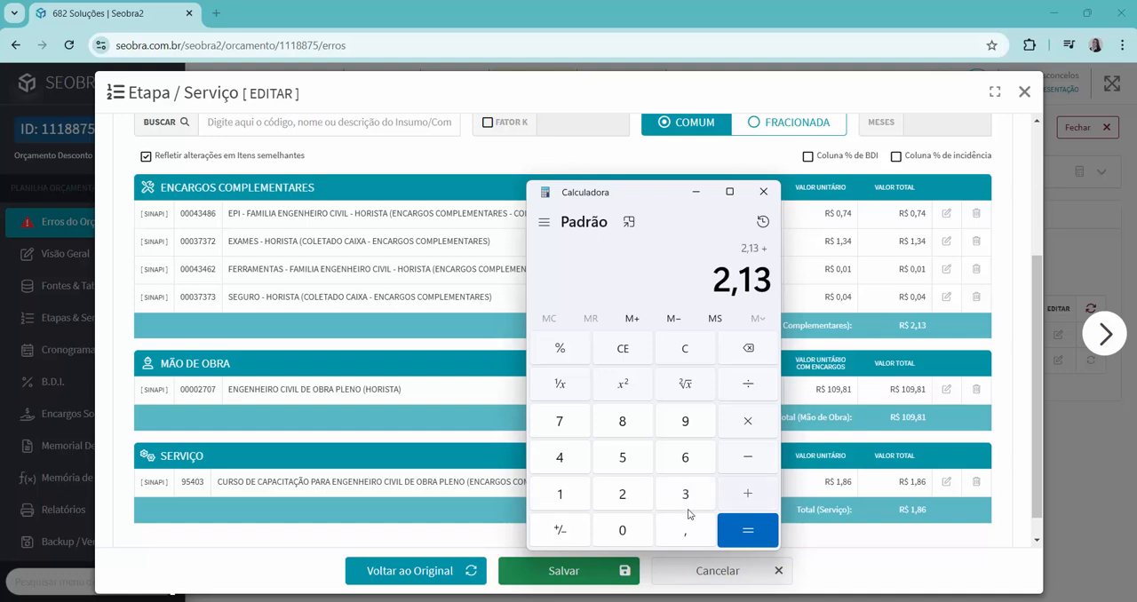
pyautogui.write('109,81')
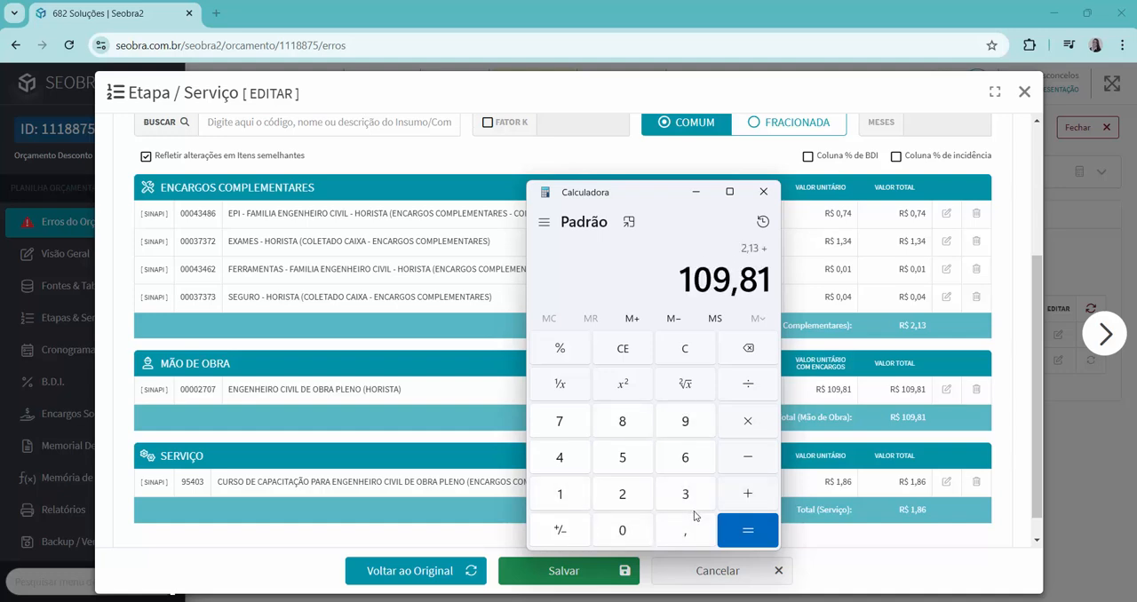
pyautogui.write('+1,86')
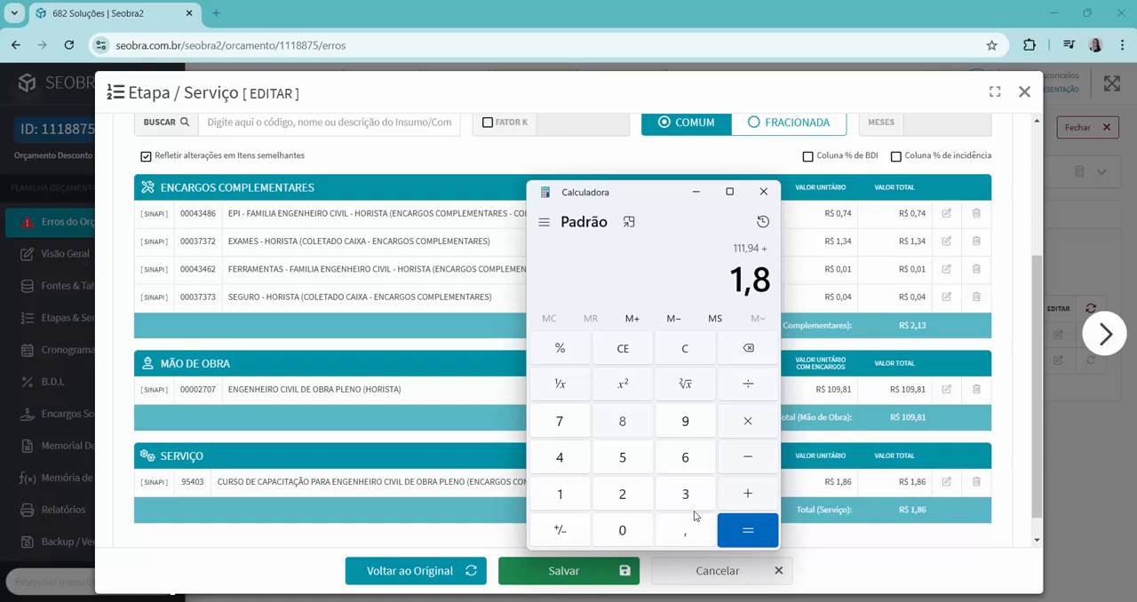
pyautogui.press('Return')
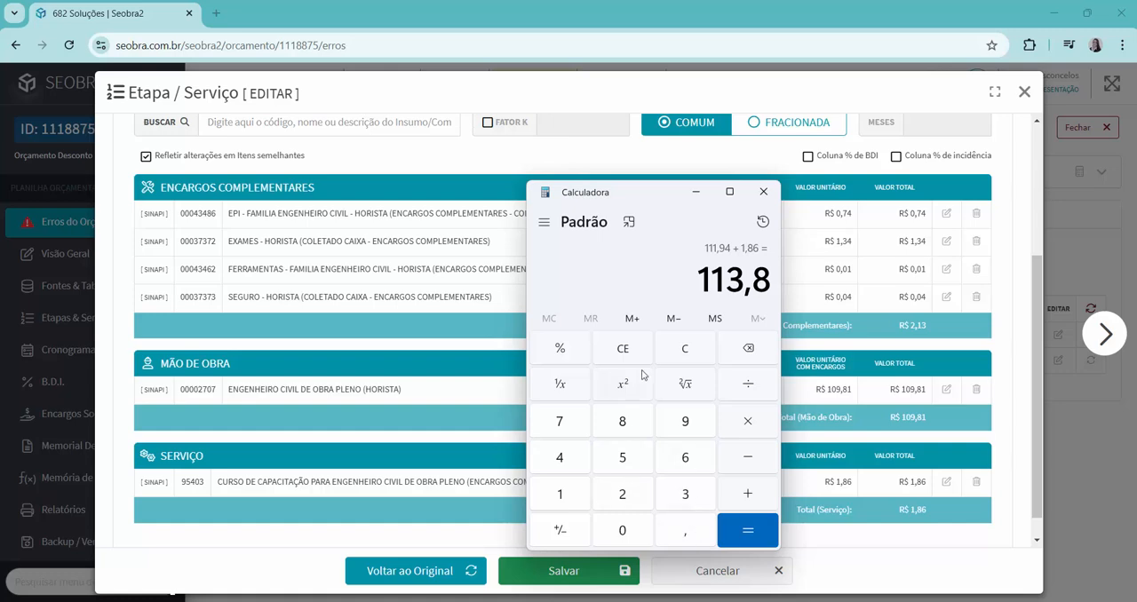
pyautogui.click(695, 192)
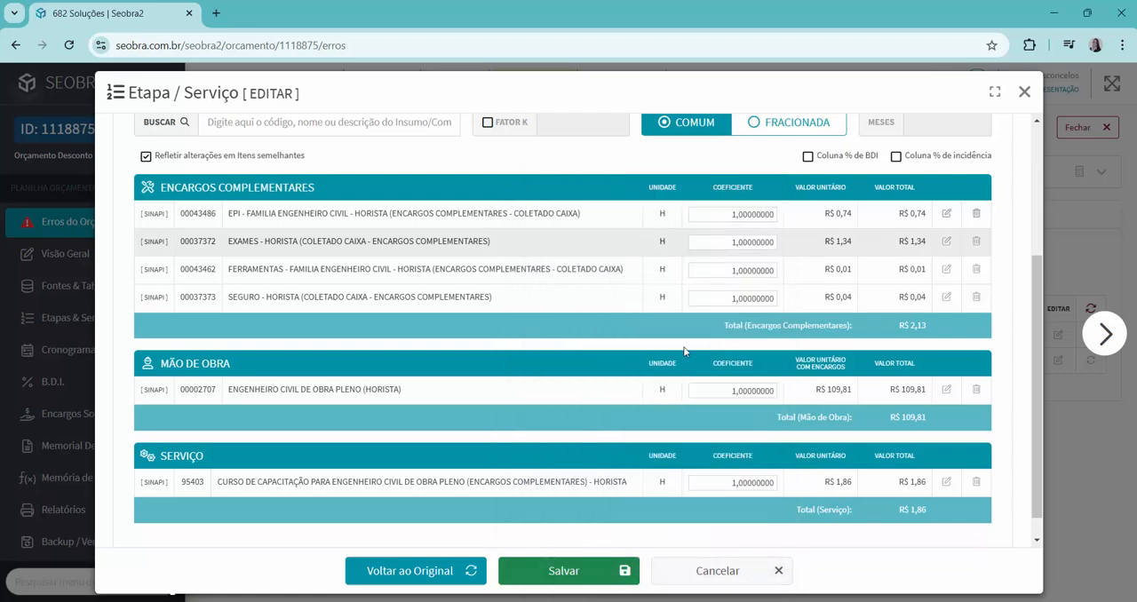
# Check the error description of item 1.1 ENGENHEIRO CIVIL DE OBRA PLENO, including its current and correct values, and close the service details.
pyautogui.scroll(3, 697, 391)
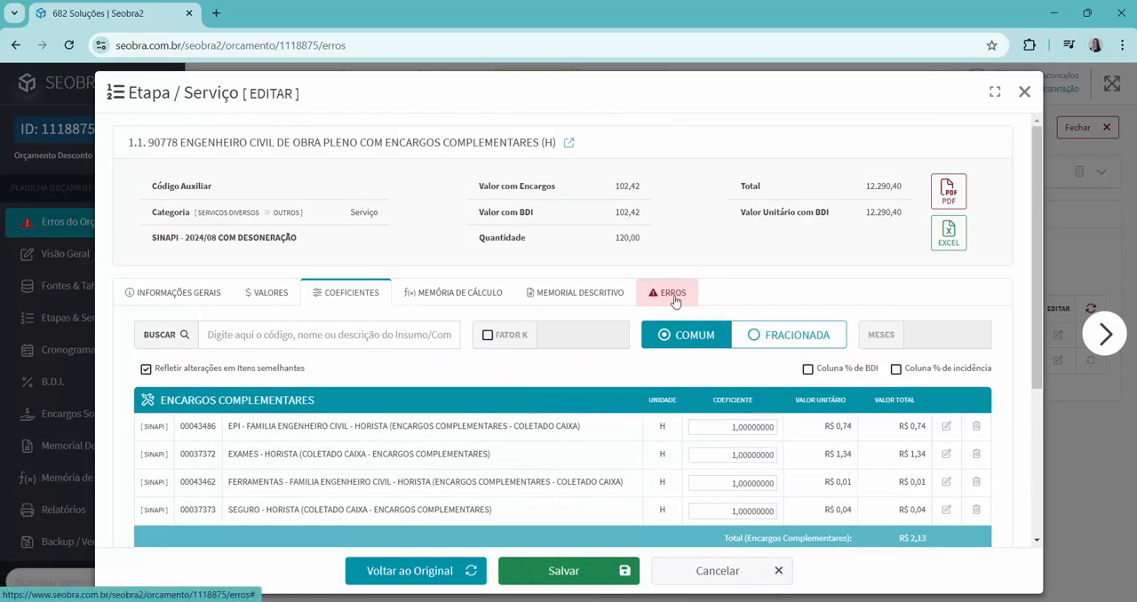
pyautogui.click(673, 295)
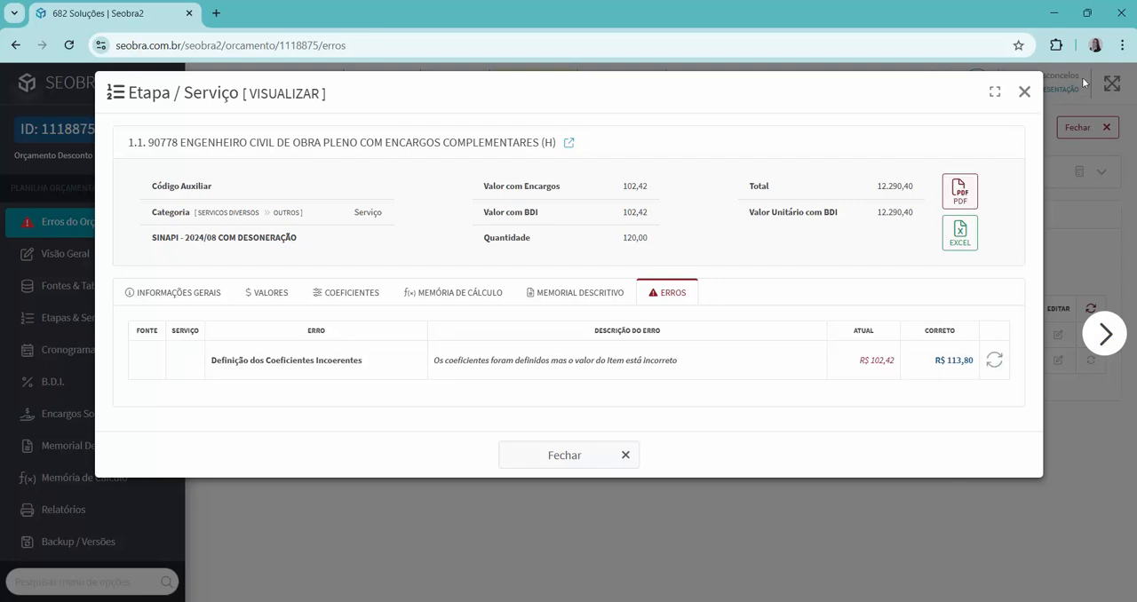
pyautogui.click(1024, 92)
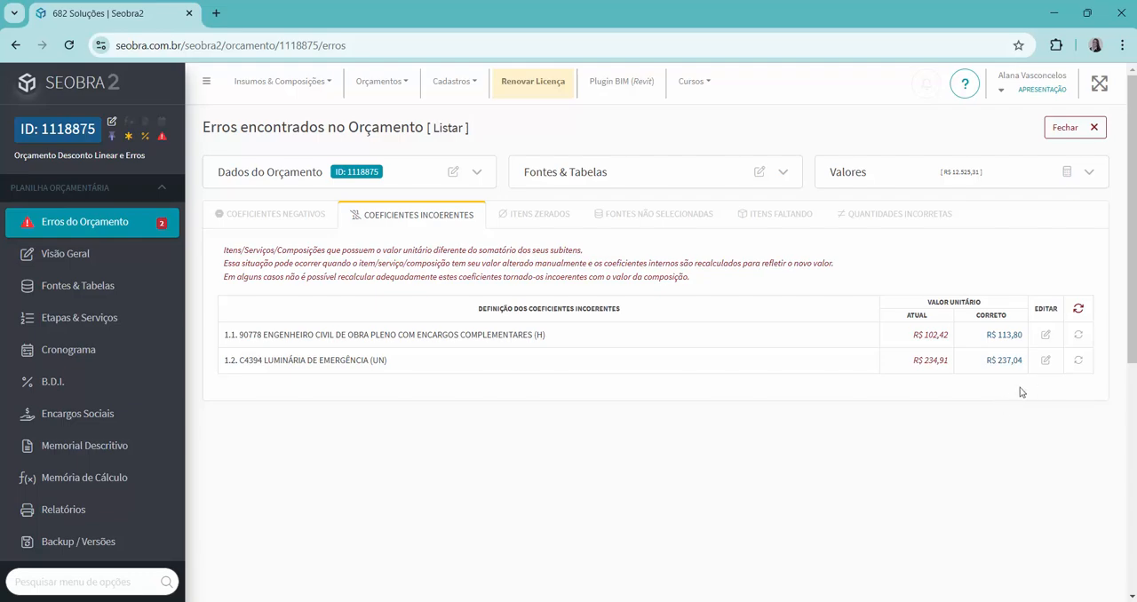
# Open the coefficients of 1.2 LUMINÁRIA DE EMERGÊNCIA and add 215,73 and 21,31 in the calculator to compare with its unit value.
pyautogui.click(1045, 359)
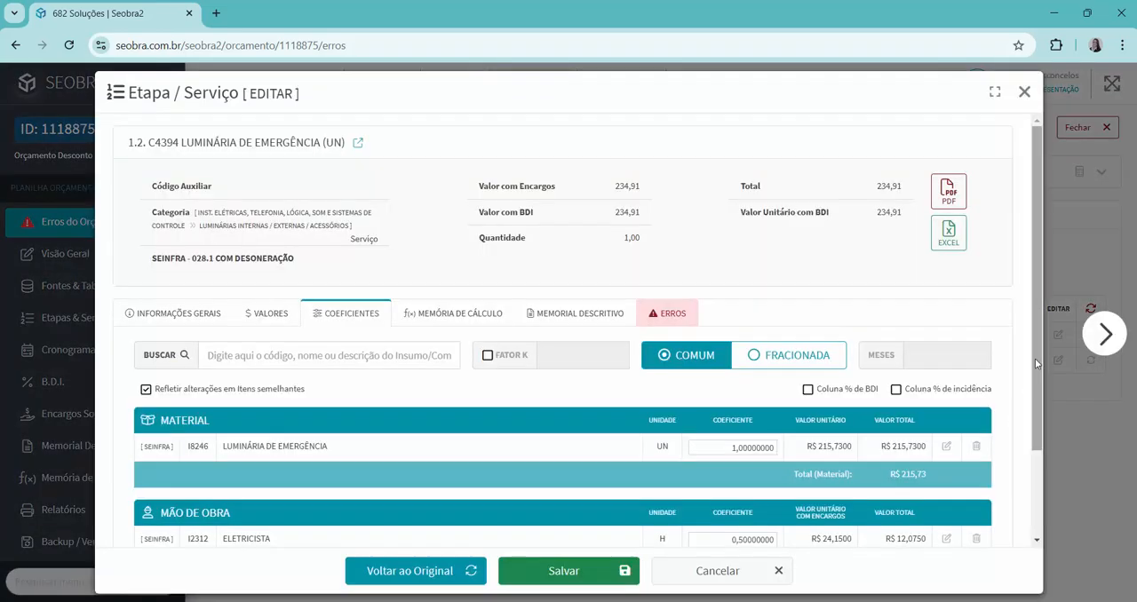
pyautogui.scroll(-2, 1035, 414)
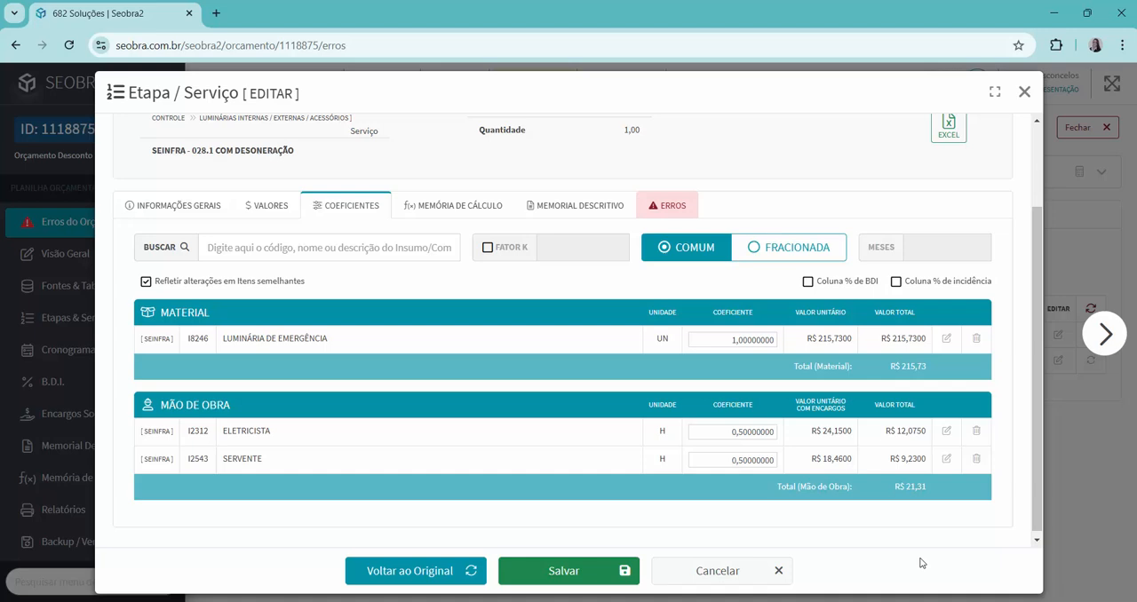
pyautogui.click(732, 601)
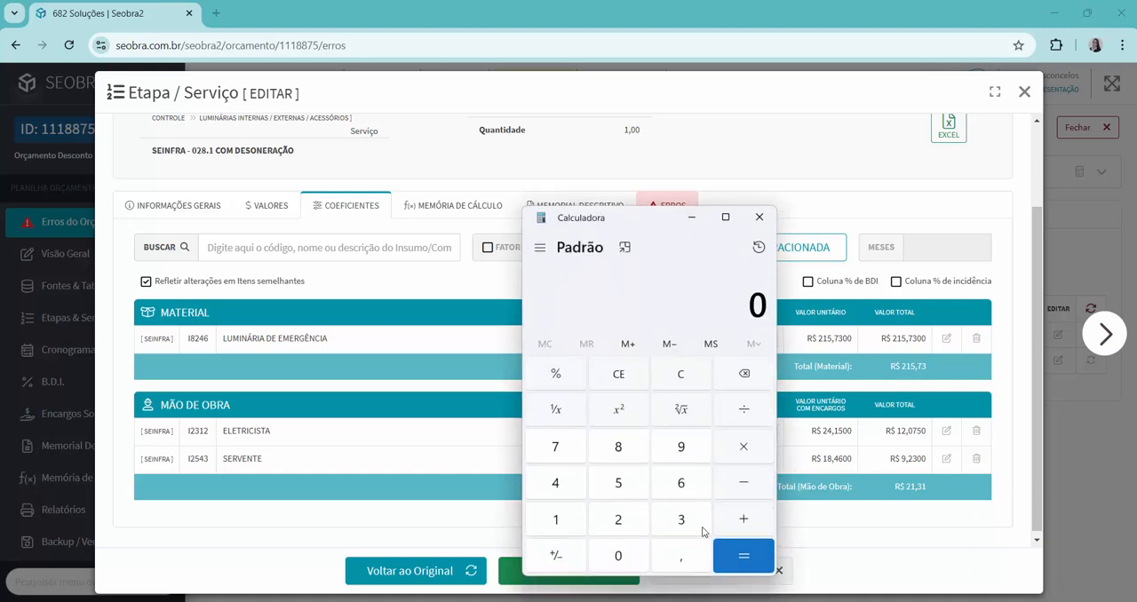
pyautogui.write('21')
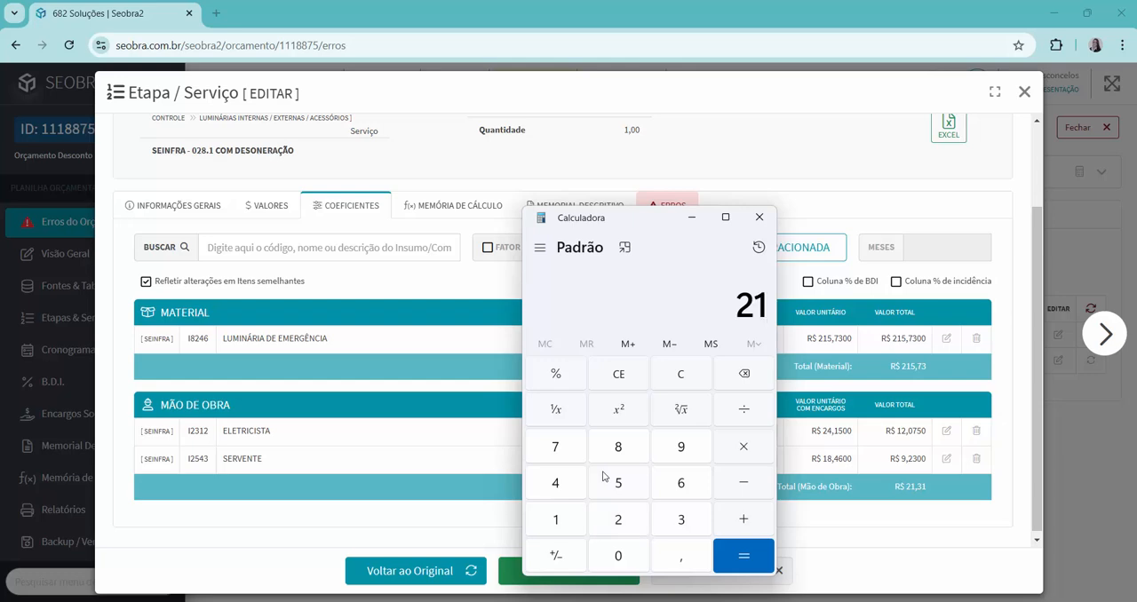
pyautogui.write('8')
pyautogui.press('BackSpace')
pyautogui.write('5,')
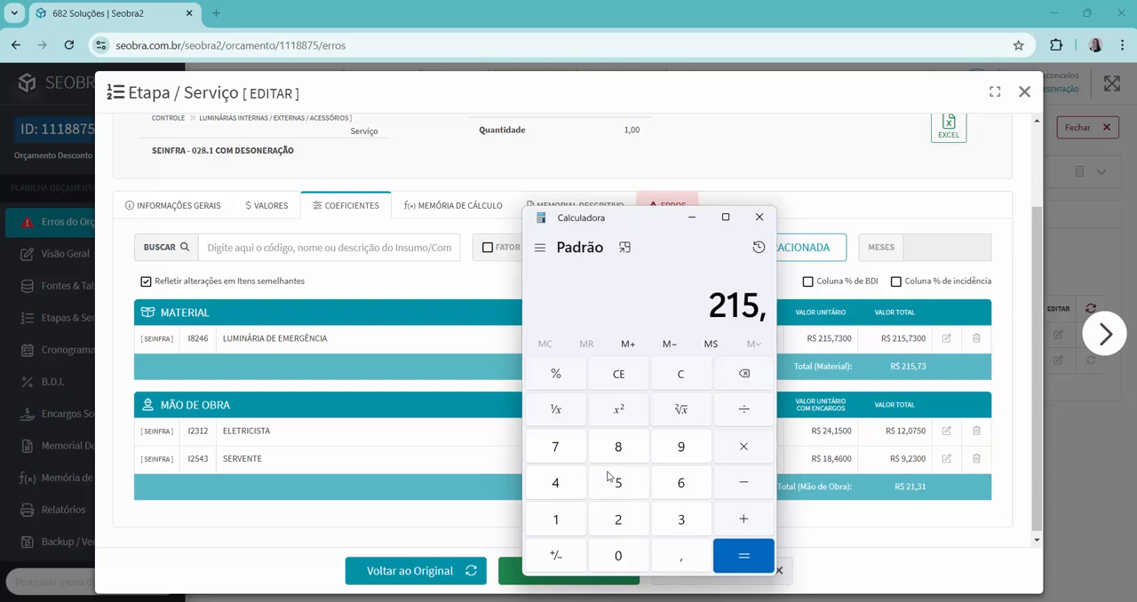
pyautogui.write('73')
pyautogui.press('+')
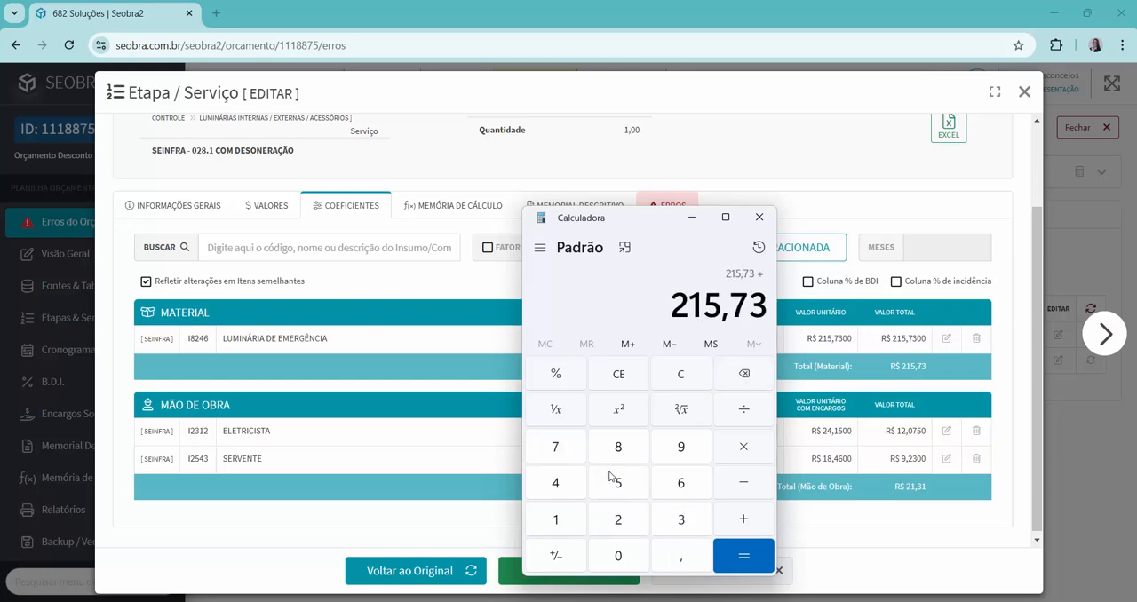
pyautogui.write('21,31')
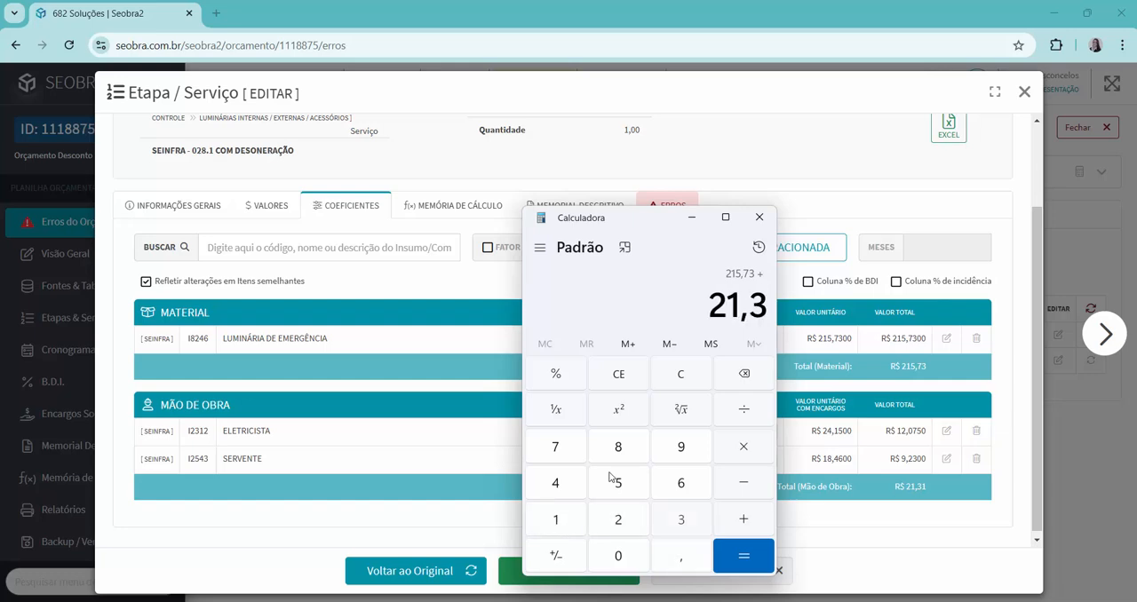
pyautogui.press('Return')
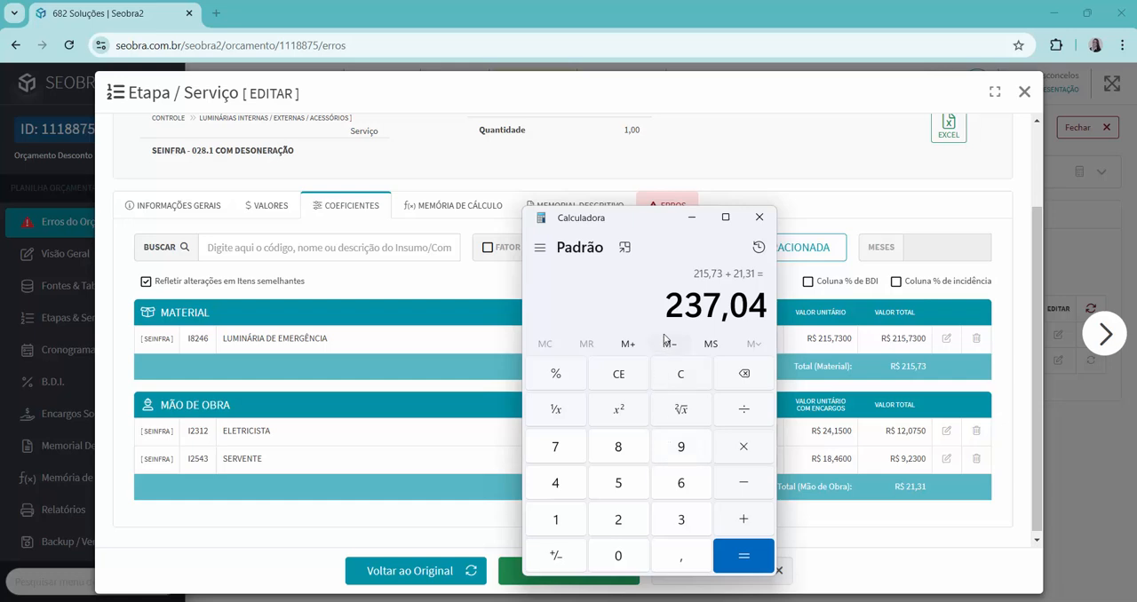
pyautogui.scroll(1, 558, 178)
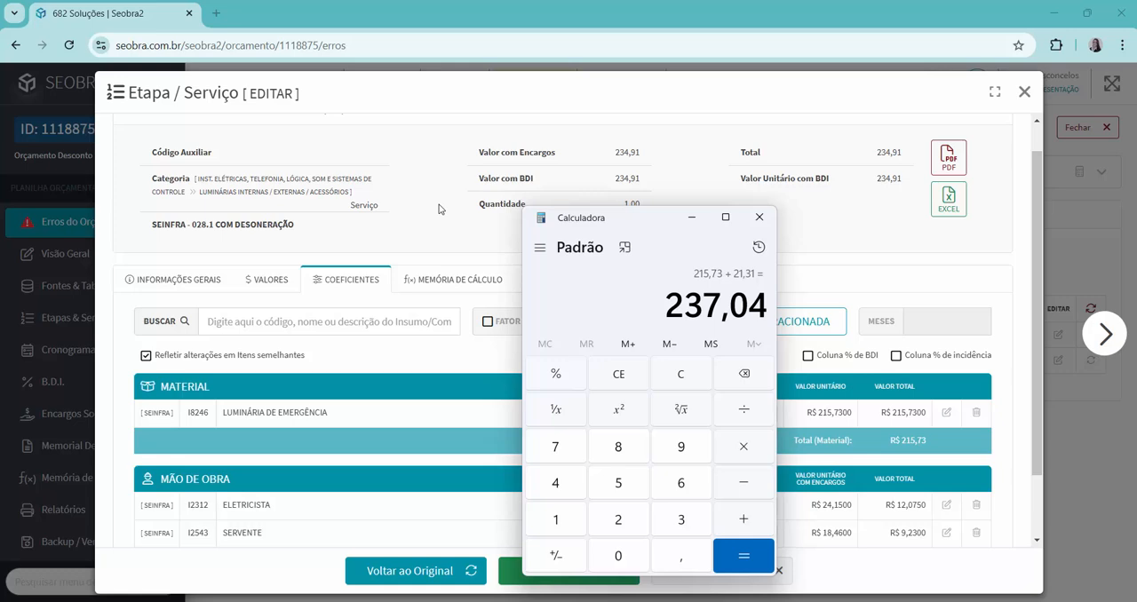
# Put the calculator away, check the error details of item 1.2 LUMINÁRIA DE EMERGÊNCIA, and return to its coefficients.
pyautogui.click(691, 217)
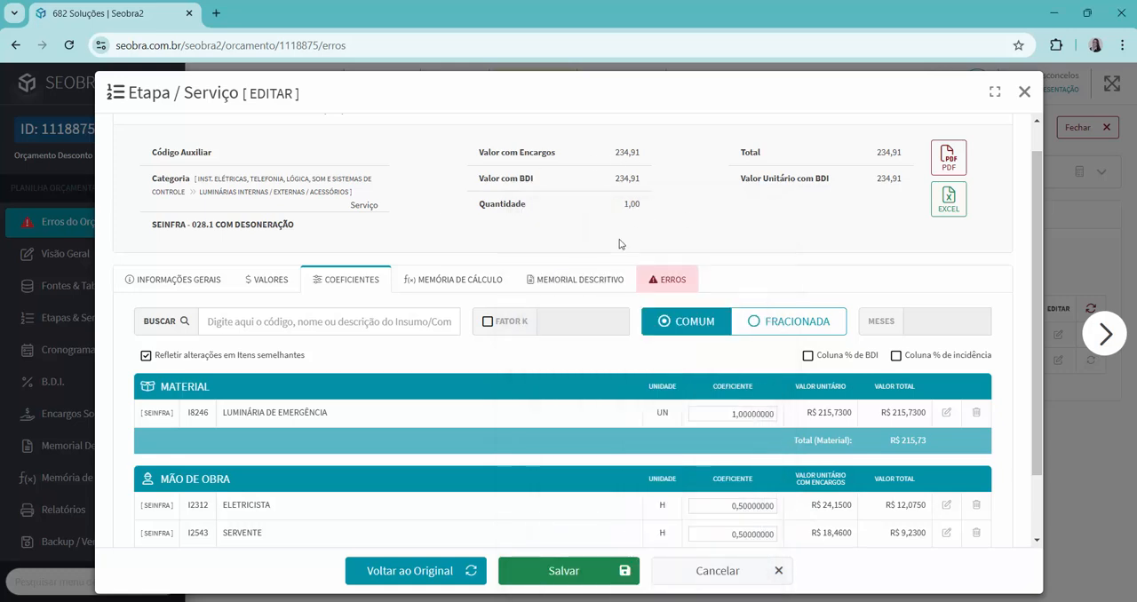
pyautogui.click(669, 281)
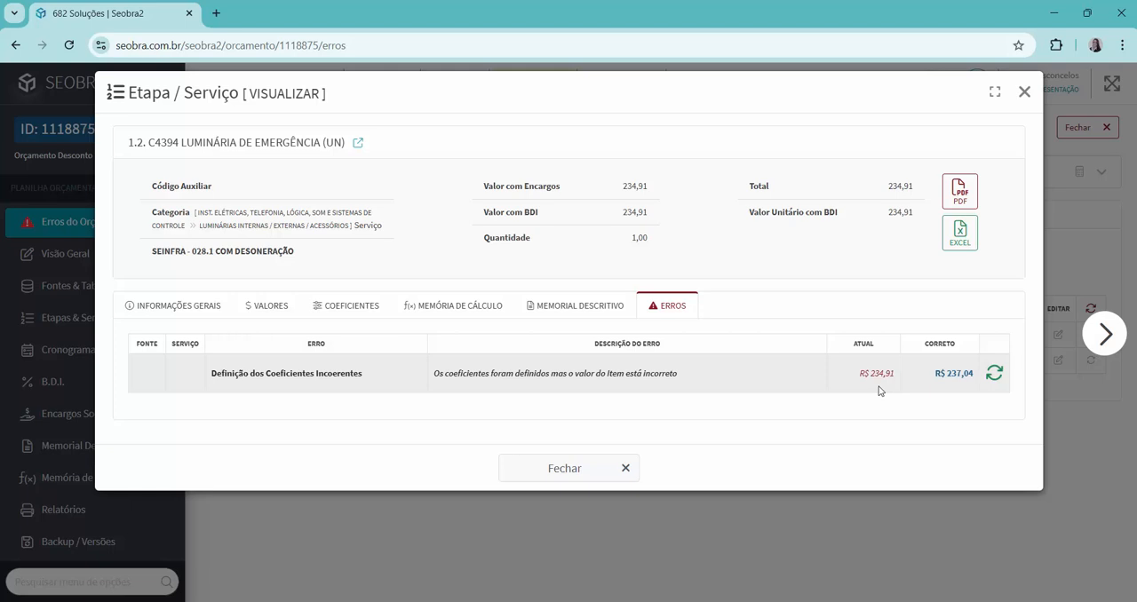
pyautogui.click(329, 306)
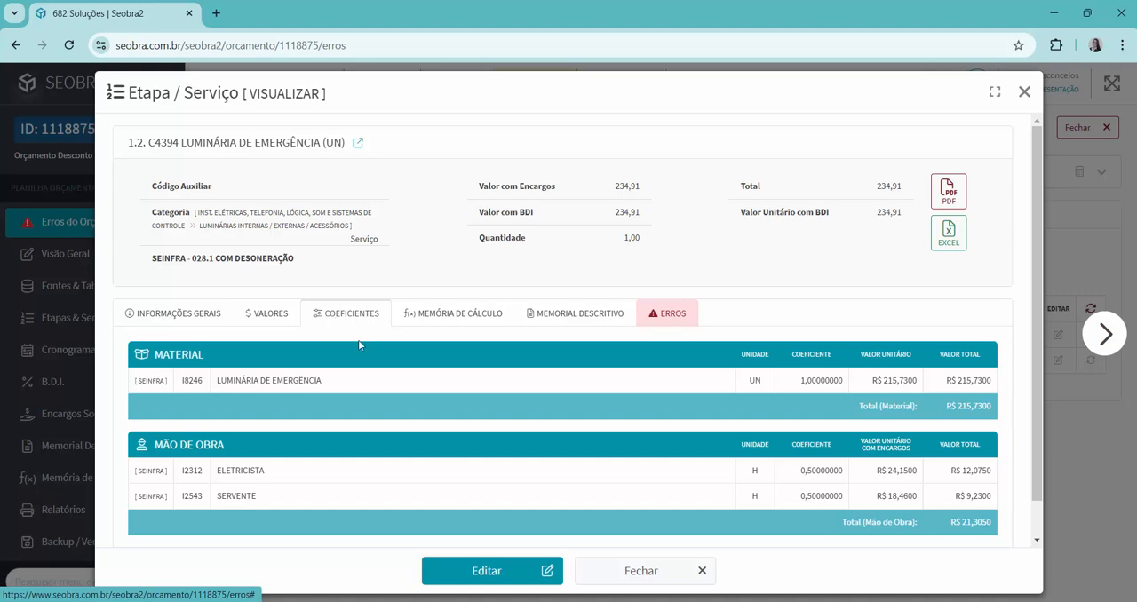
# Open the adjustment of material I8246 LUMINÁRIA DE EMERGÊNCIA in item 1.2 and subtract 26,1 from 239,7 in the calculator.
pyautogui.click(506, 577)
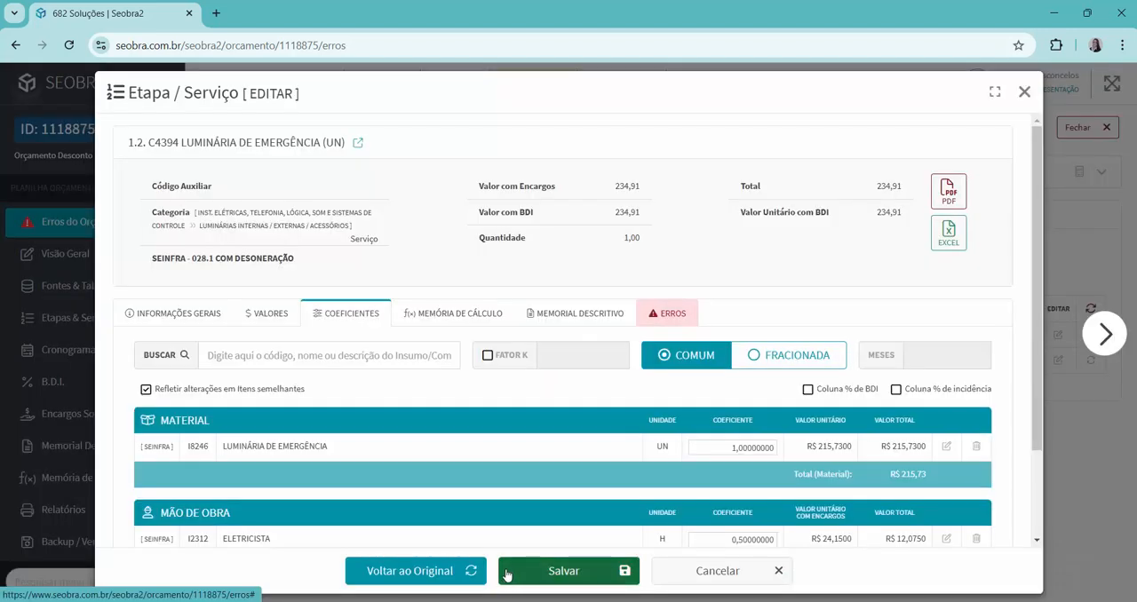
pyautogui.click(945, 447)
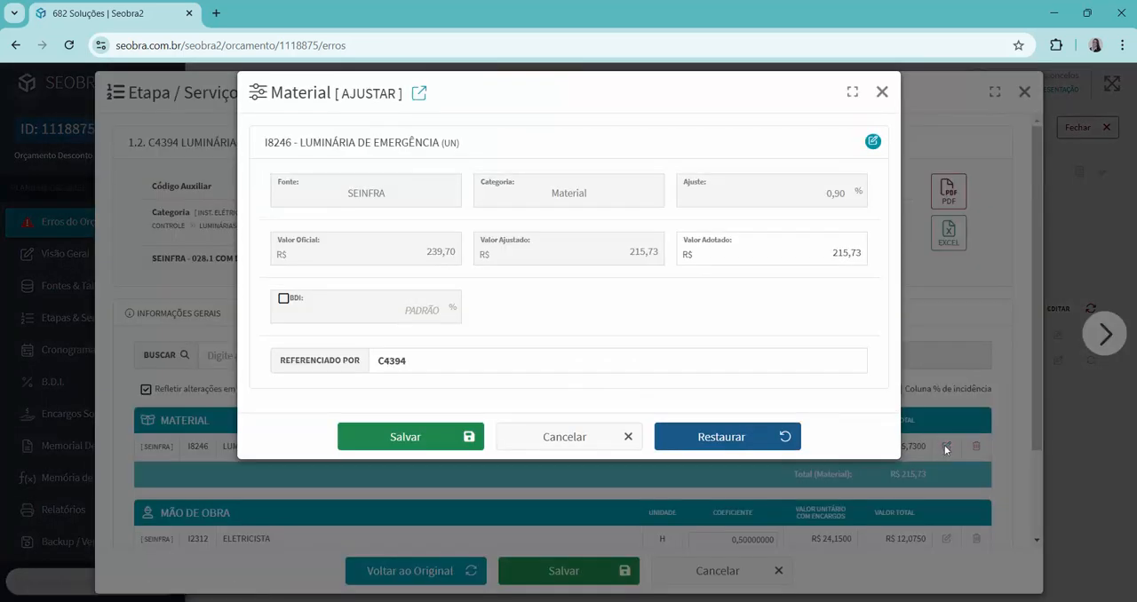
pyautogui.click(828, 254)
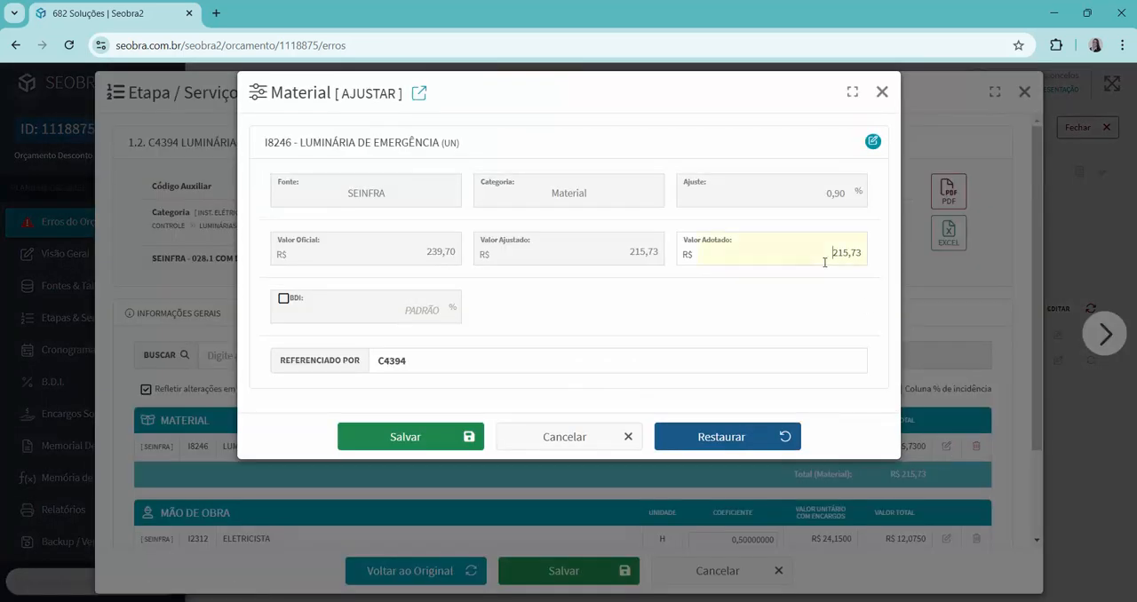
pyautogui.doubleClick(857, 253)
pyautogui.click(756, 601)
pyautogui.click(638, 375)
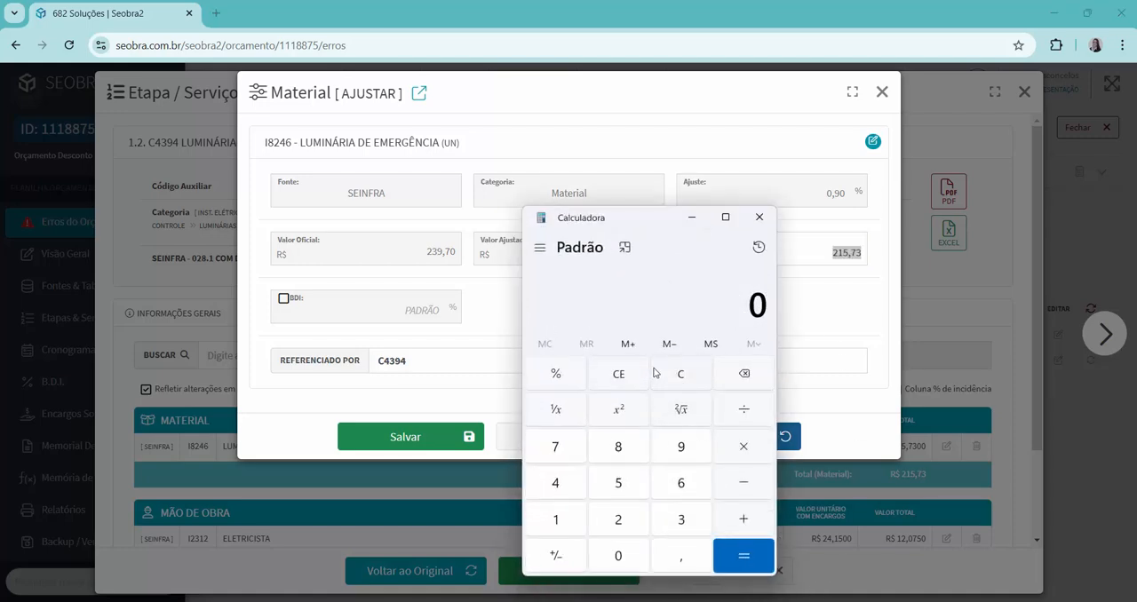
pyautogui.write('239,7')
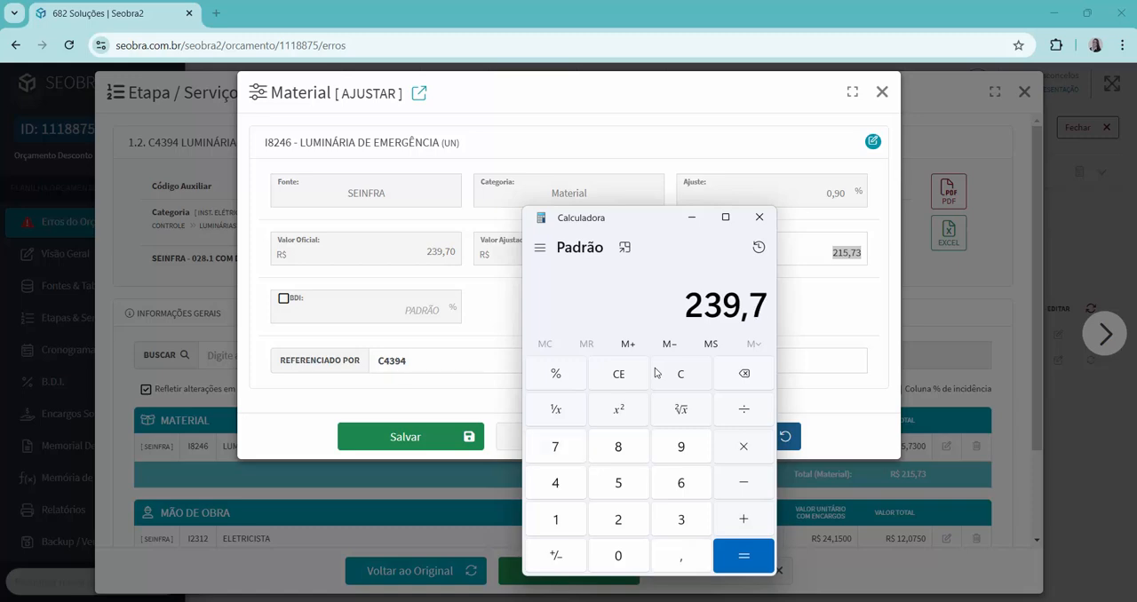
pyautogui.press('-')
pyautogui.write('26,1')
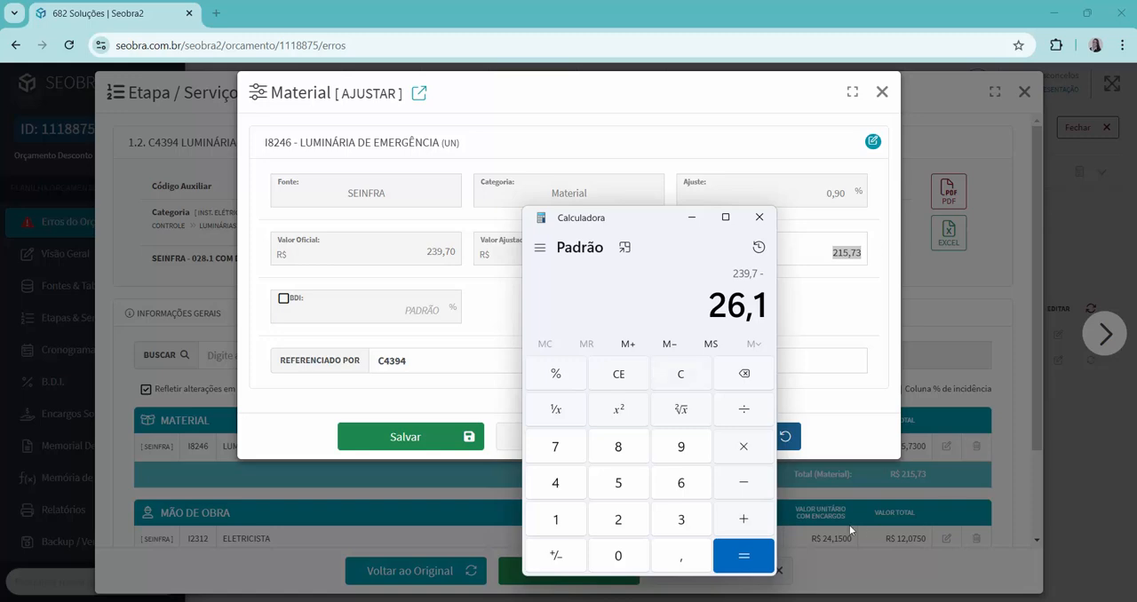
pyautogui.click(742, 553)
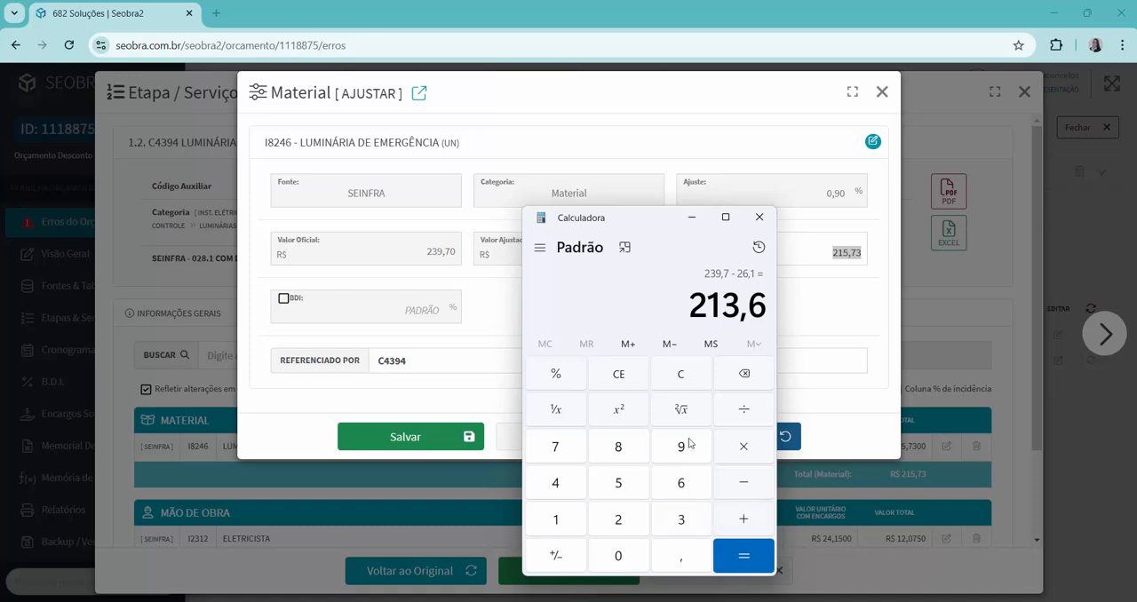
# Set the adopted value of material I8246 to 213,6, save the material and item 1.2, and reload the budget errors.
pyautogui.click(812, 316)
pyautogui.click(823, 252)
pyautogui.moveTo(823, 252); pyautogui.dragTo(875, 254)
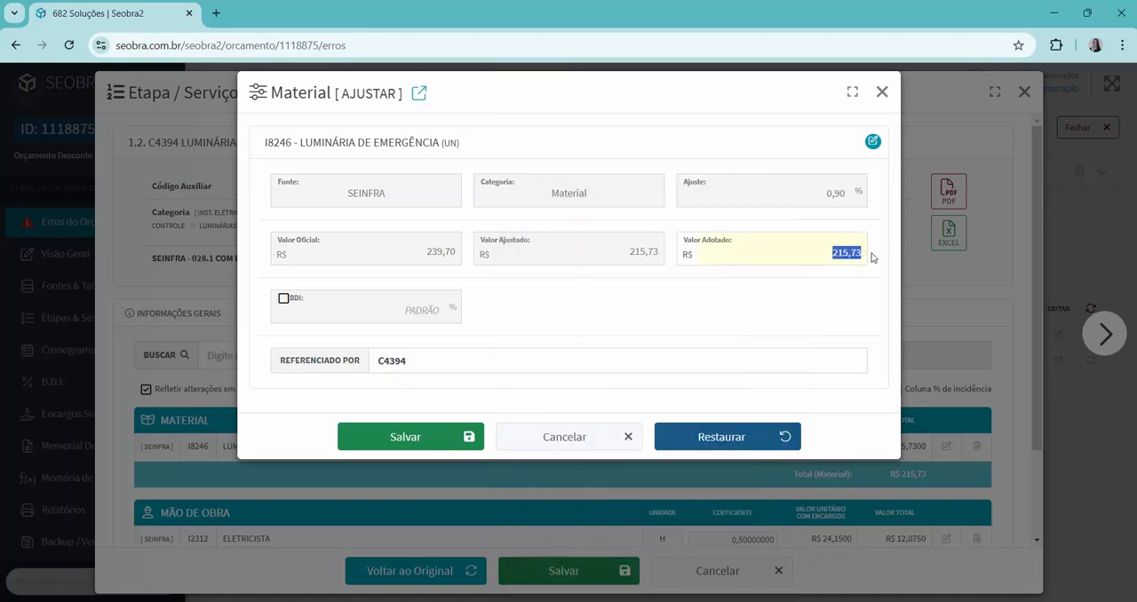
pyautogui.write('213,6')
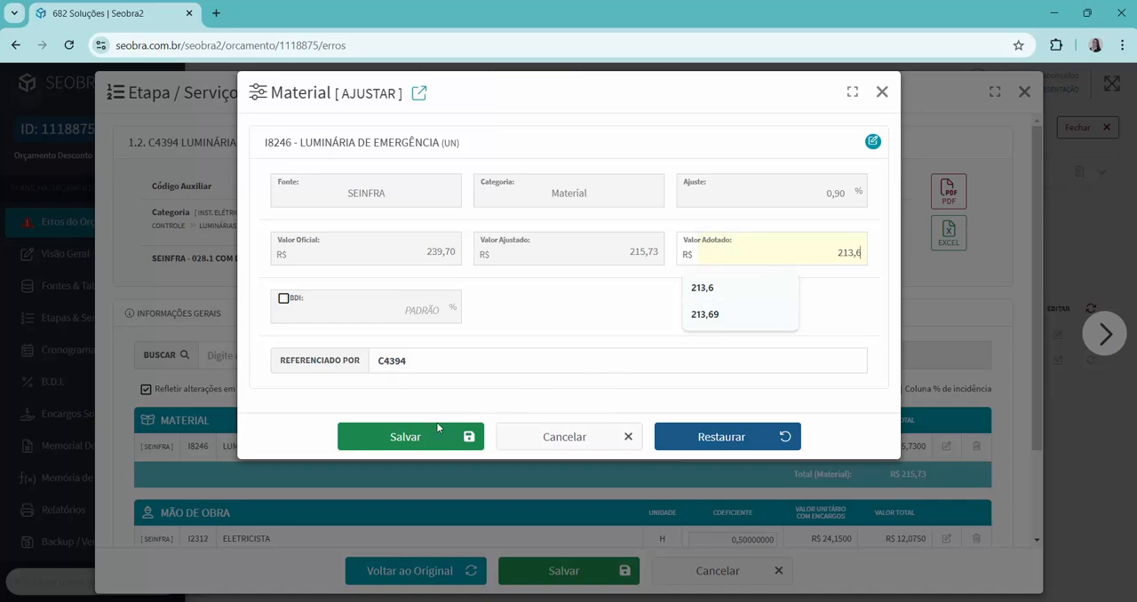
pyautogui.click(402, 437)
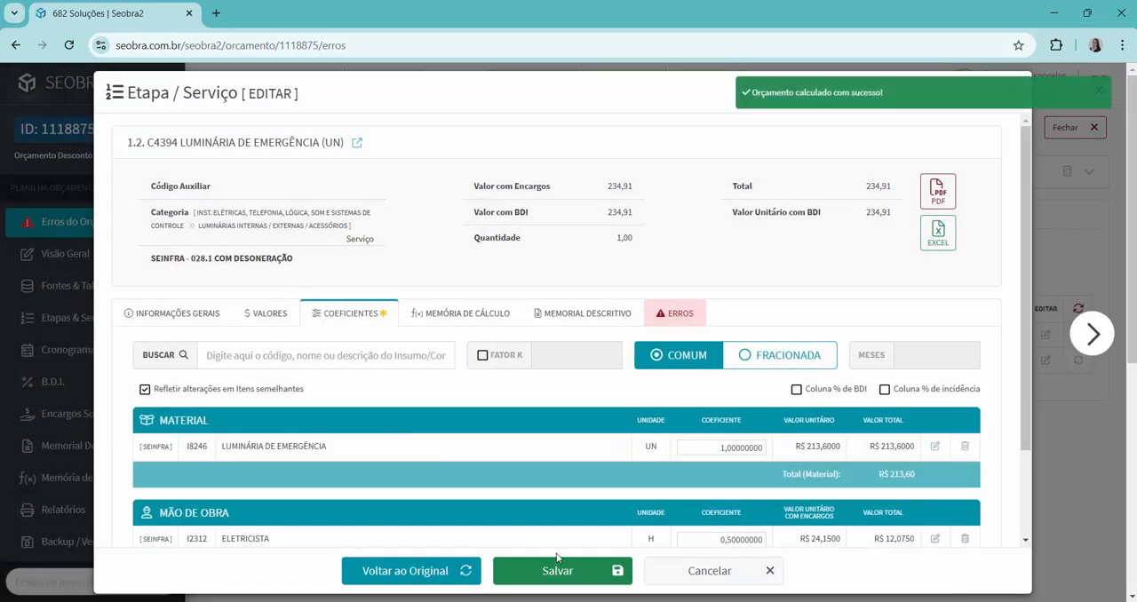
pyautogui.click(562, 566)
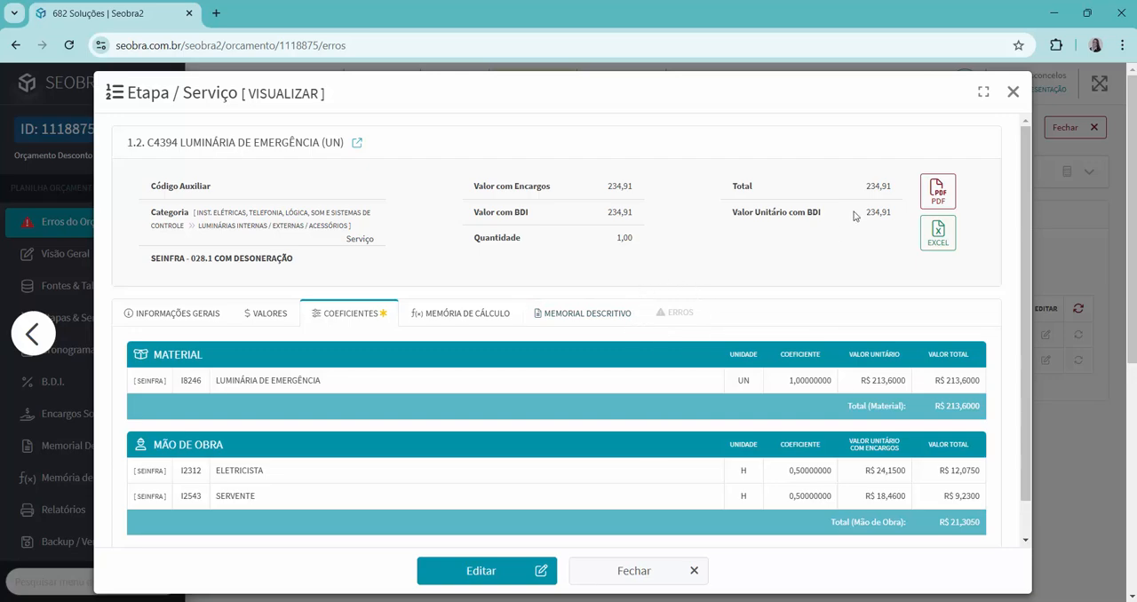
pyautogui.click(1012, 92)
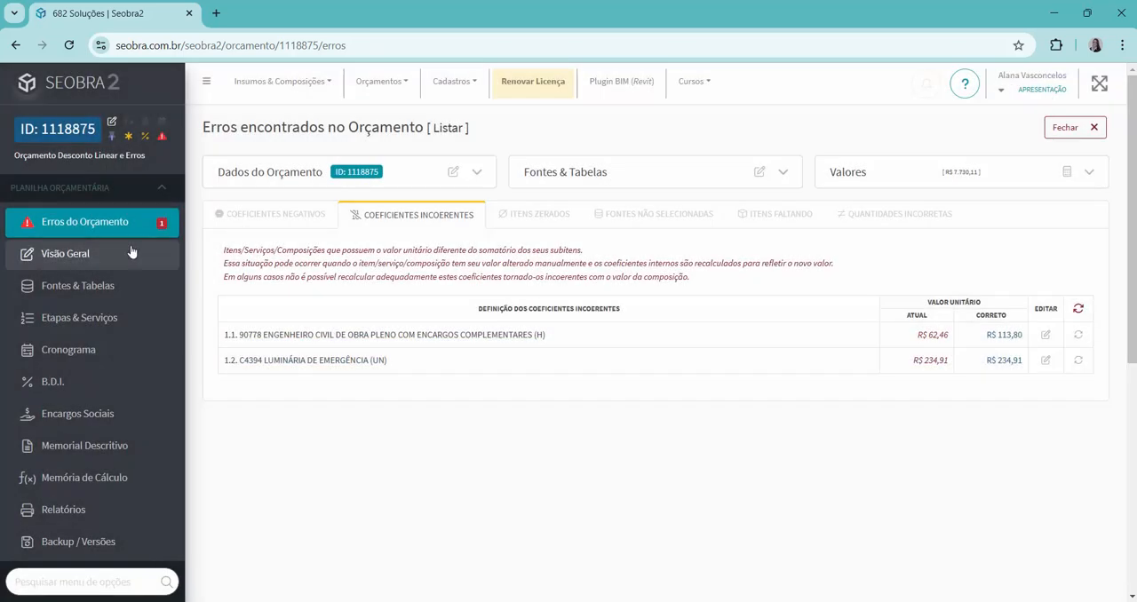
pyautogui.click(122, 228)
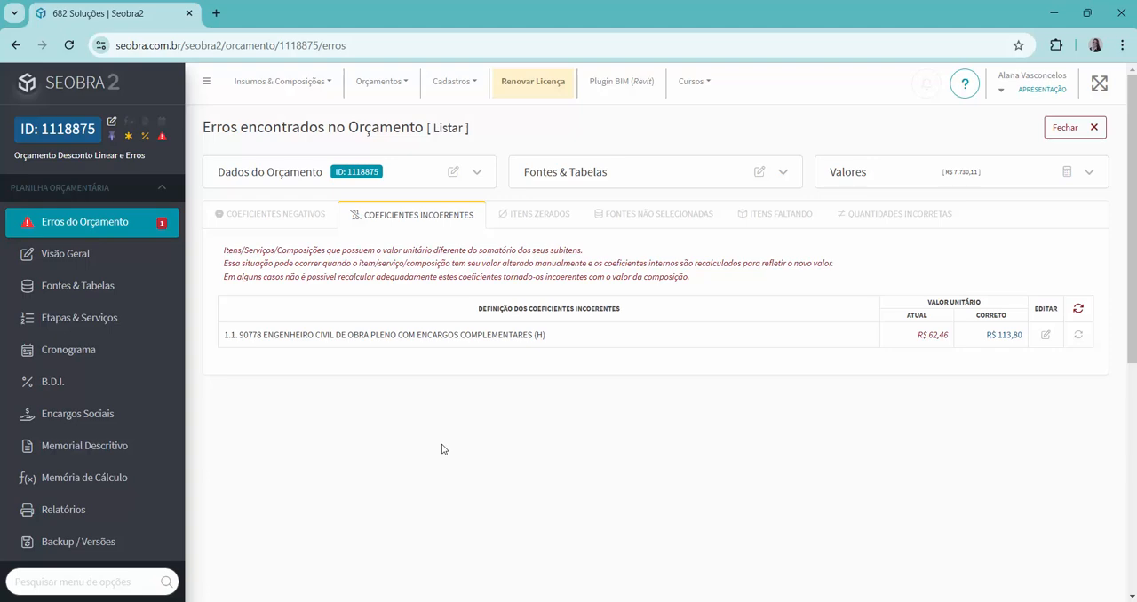
# Remove all existing adjustments from the budget, including percentage adjustments, input values, altered compositions and items, reference values and review marks.
pyautogui.click(1067, 178)
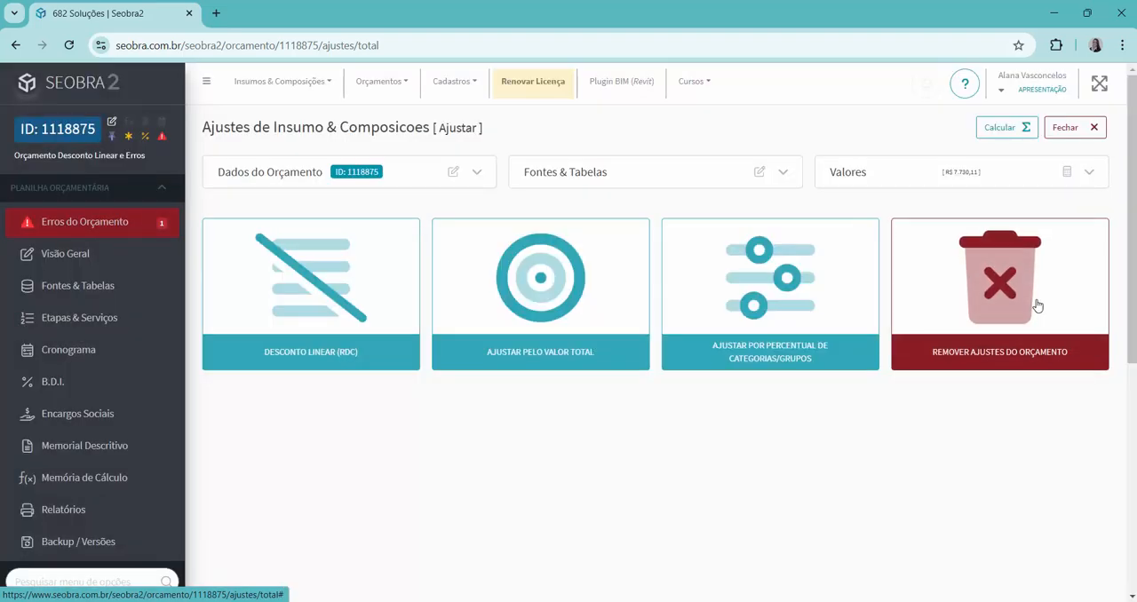
pyautogui.click(1036, 305)
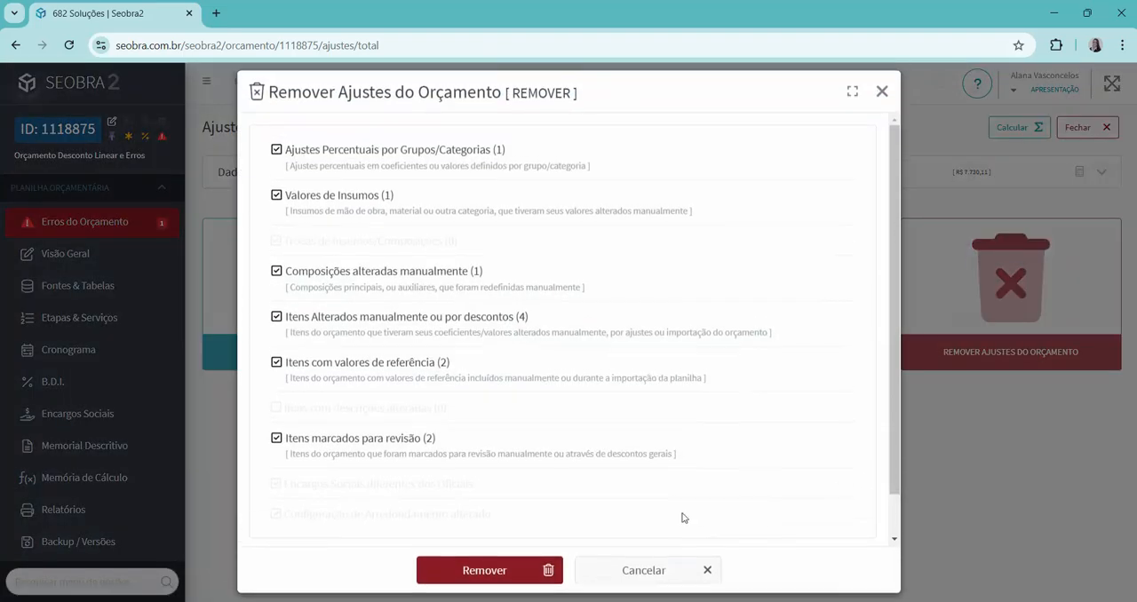
pyautogui.click(452, 571)
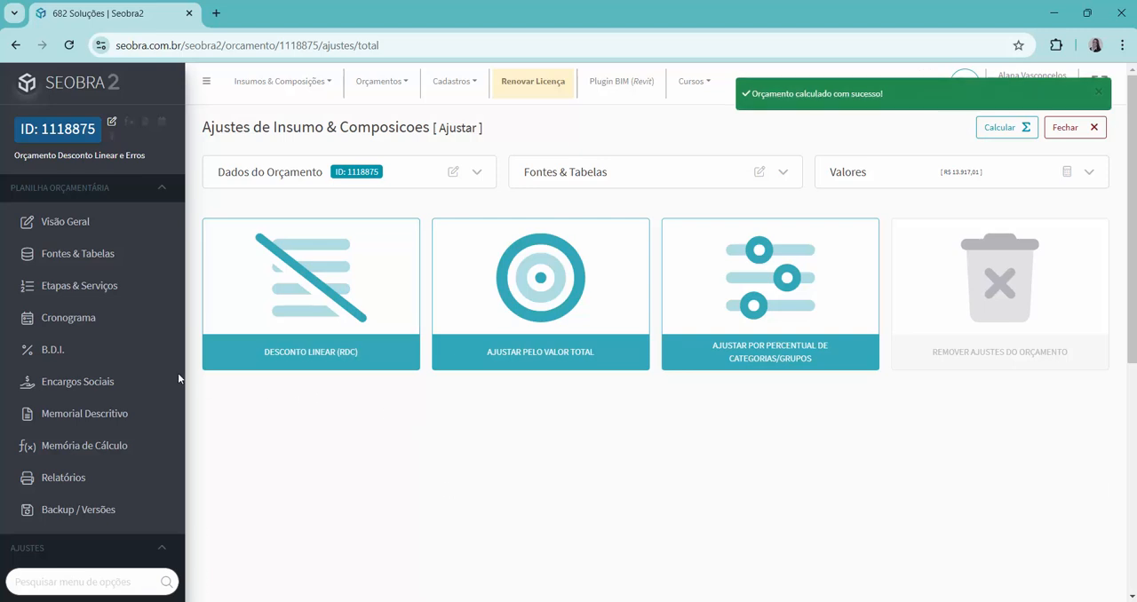
# Add SINAPI service 92768 ARMAÇÃO DE LAJE as item 1.3 in ETAPA 1 with quantity 1,00.
pyautogui.click(104, 301)
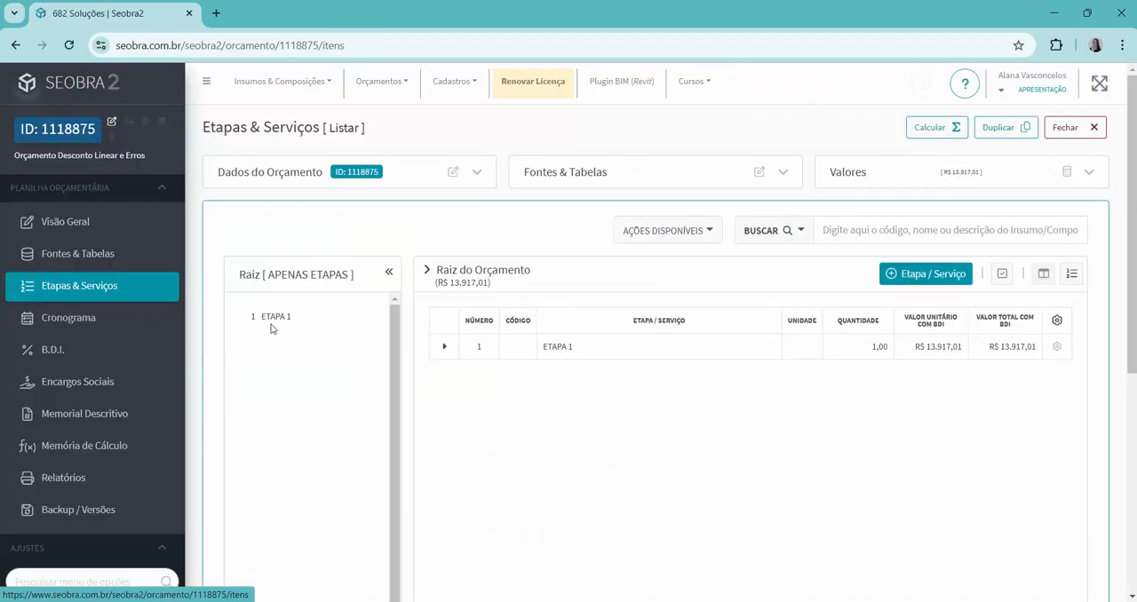
pyautogui.click(273, 321)
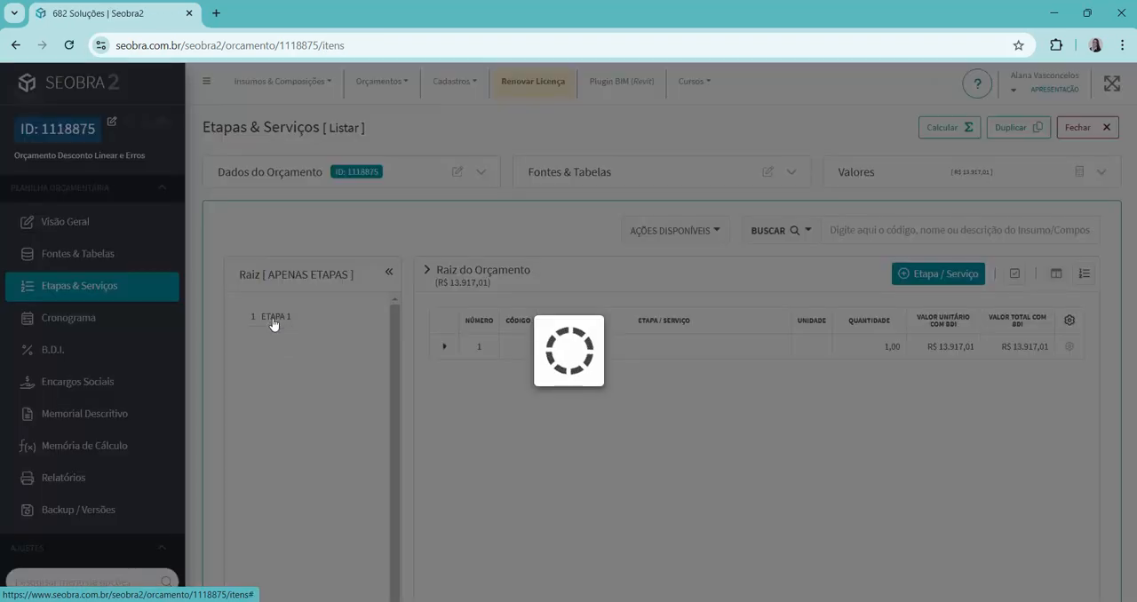
pyautogui.click(929, 274)
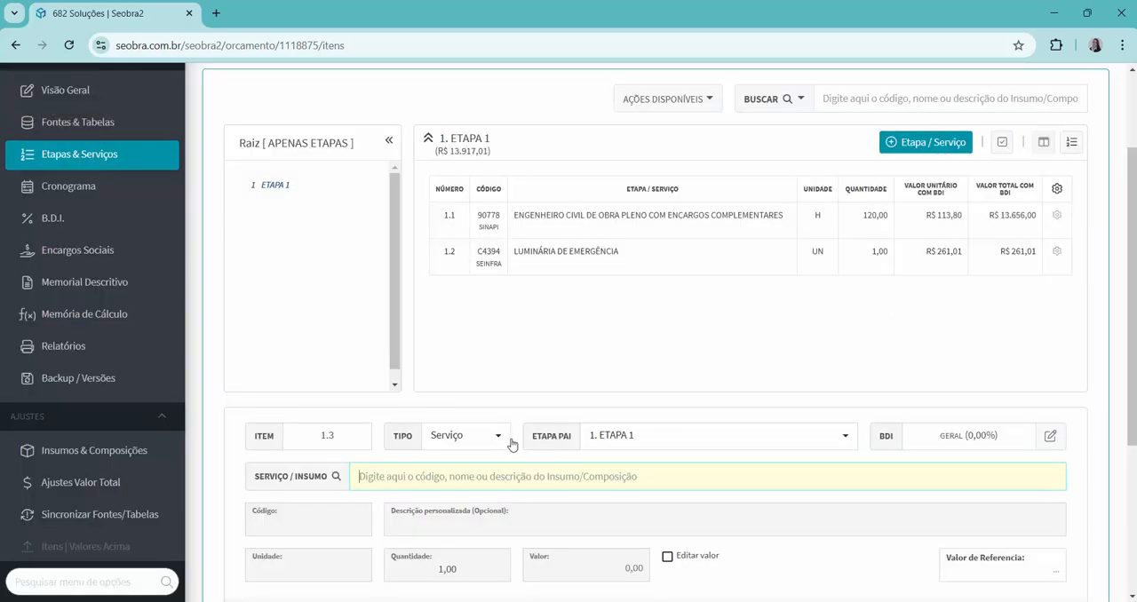
pyautogui.write('92768')
pyautogui.click(489, 509)
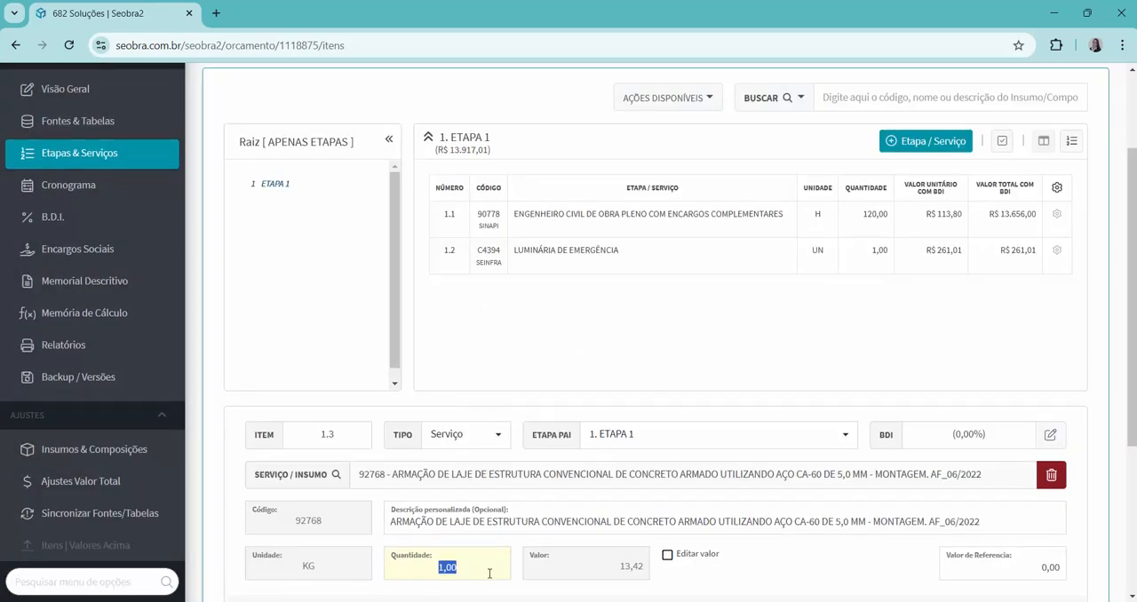
pyautogui.scroll(-2, 488, 569)
pyautogui.click(550, 551)
# Add SINAPI service 97740 PEÇA CIRCULAR PRÉ-MOLDADA as item 1.4 in ETAPA 1 with quantity 1,00.
pyautogui.write('97740')
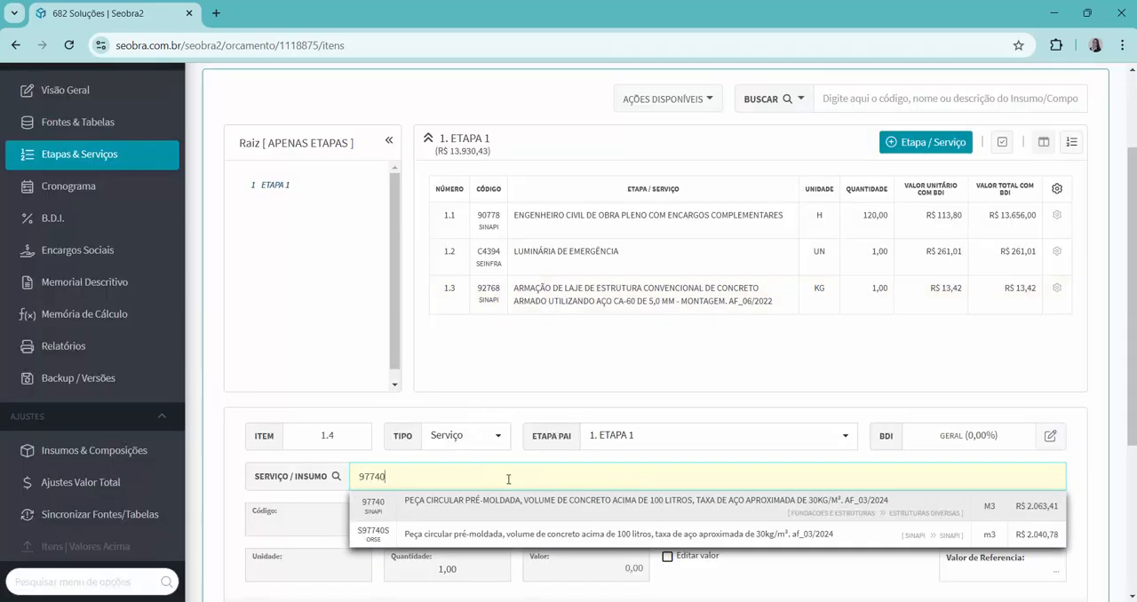
pyautogui.click(504, 511)
pyautogui.scroll(-1, 556, 558)
pyautogui.click(560, 554)
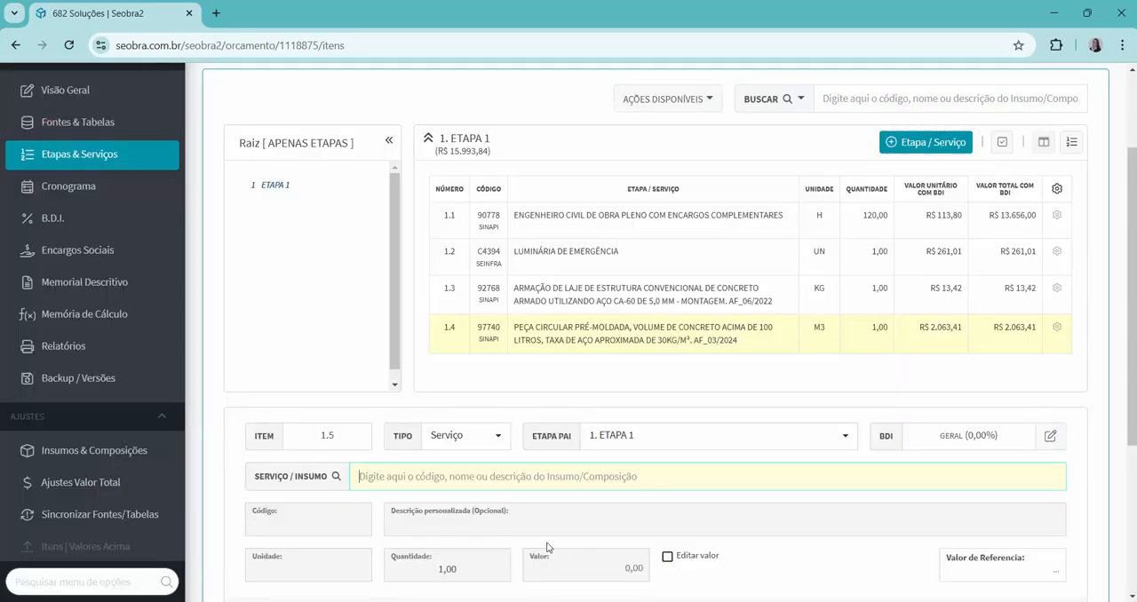
# Add SINAPI service 97736 PEÇA RETANGULAR PRÉ-MOLDADA as item 1.5 in ETAPA 1 with quantity 1,00, and close the entry form.
pyautogui.write('97736')
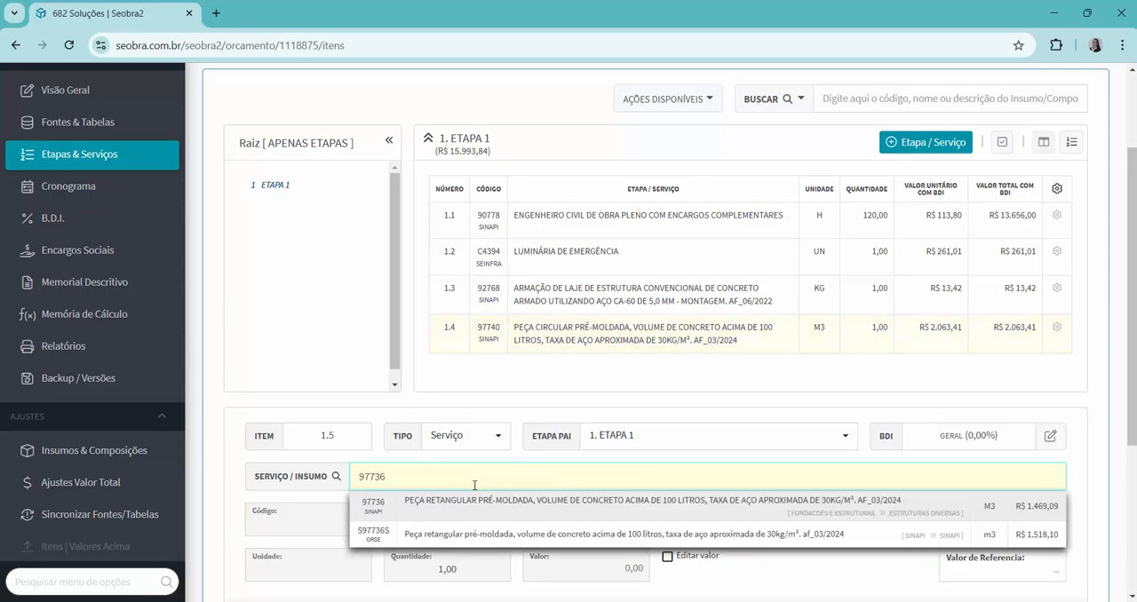
pyautogui.click(471, 506)
pyautogui.scroll(-2, 582, 479)
pyautogui.click(585, 482)
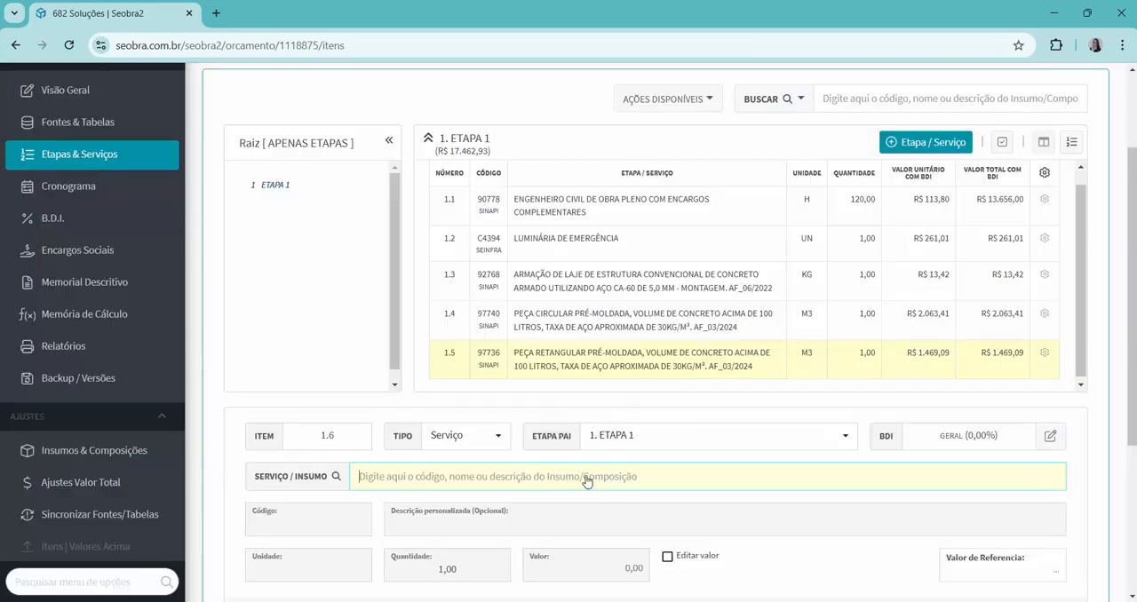
pyautogui.scroll(-2, 586, 477)
pyautogui.click(685, 474)
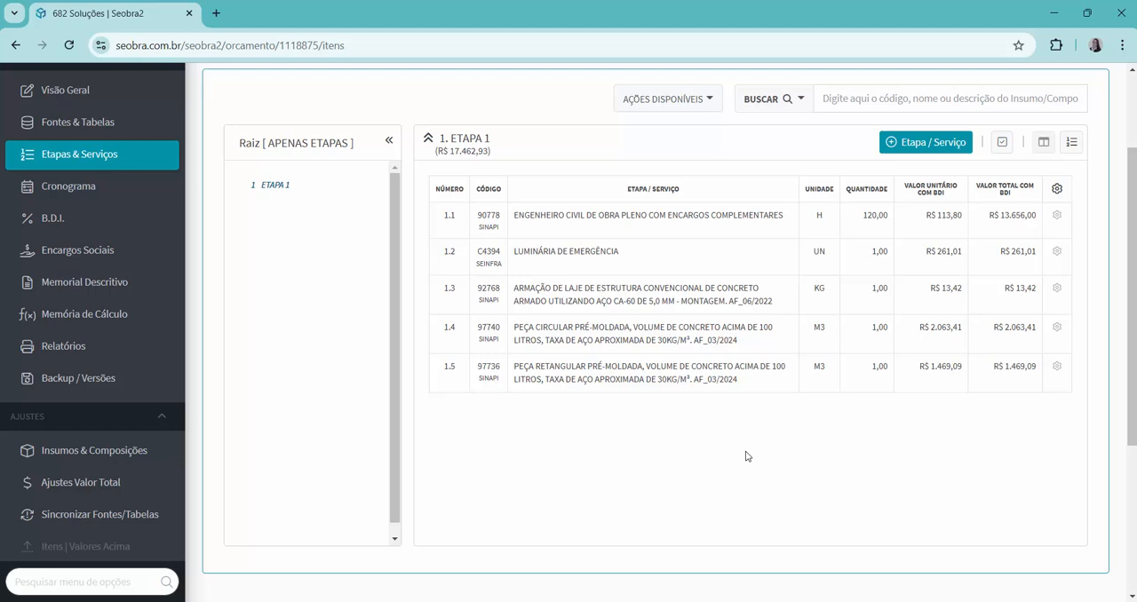
# Examine the coefficients of item 1.4 PEÇA CIRCULAR PRÉ-MOLDADA, including its auxiliary services such as 92768, and close its details.
pyautogui.doubleClick(592, 338)
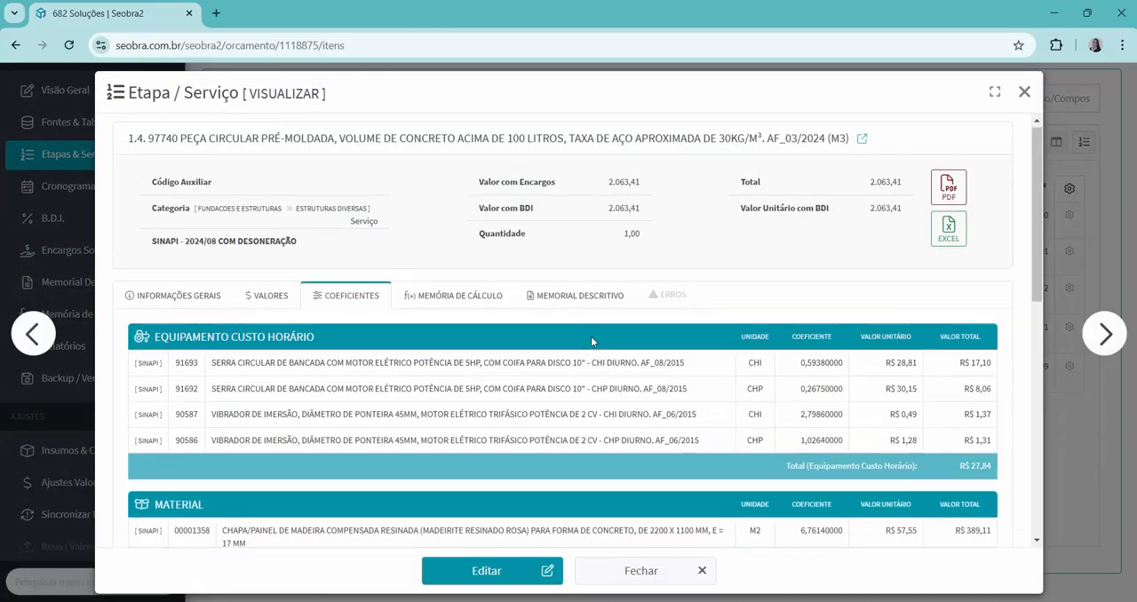
pyautogui.scroll(-5, 591, 337)
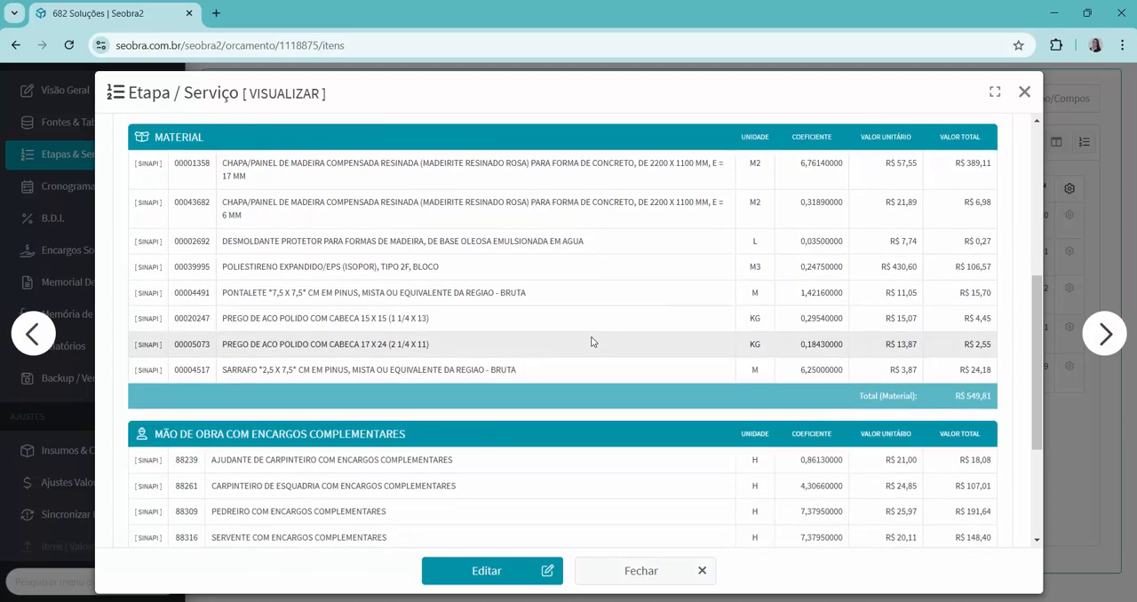
pyautogui.scroll(-3, 592, 341)
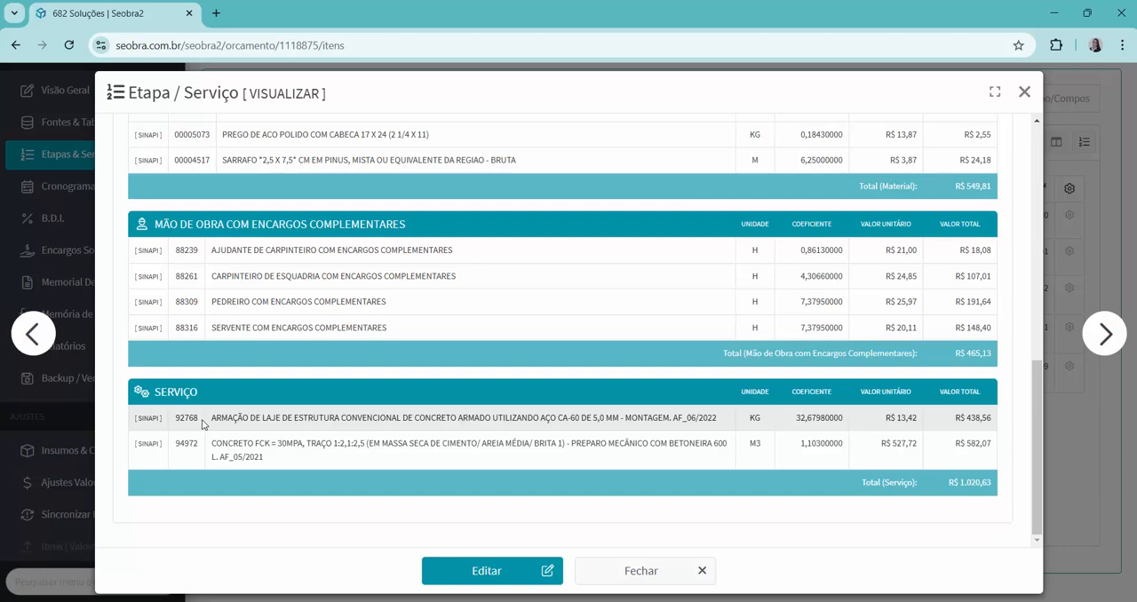
pyautogui.scroll(3, 1020, 306)
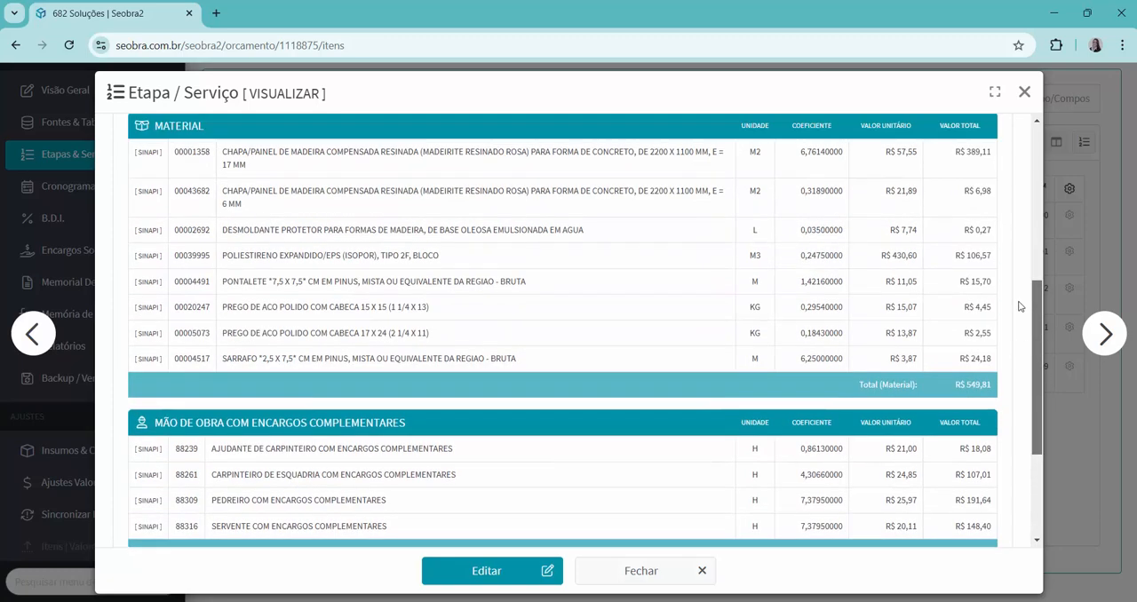
pyautogui.scroll(6, 1019, 306)
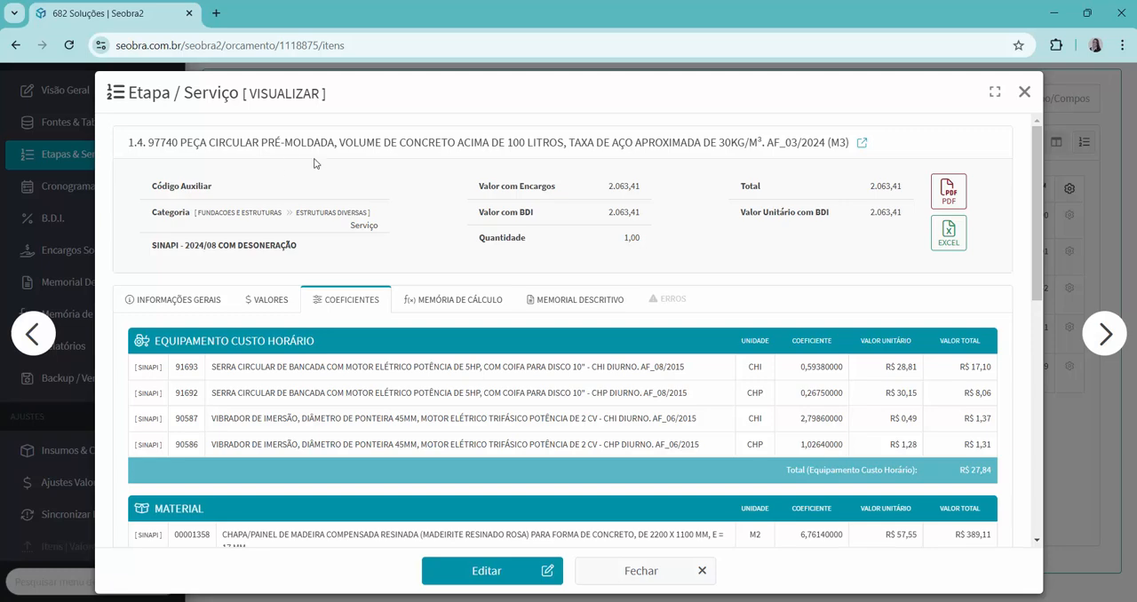
pyautogui.click(1024, 92)
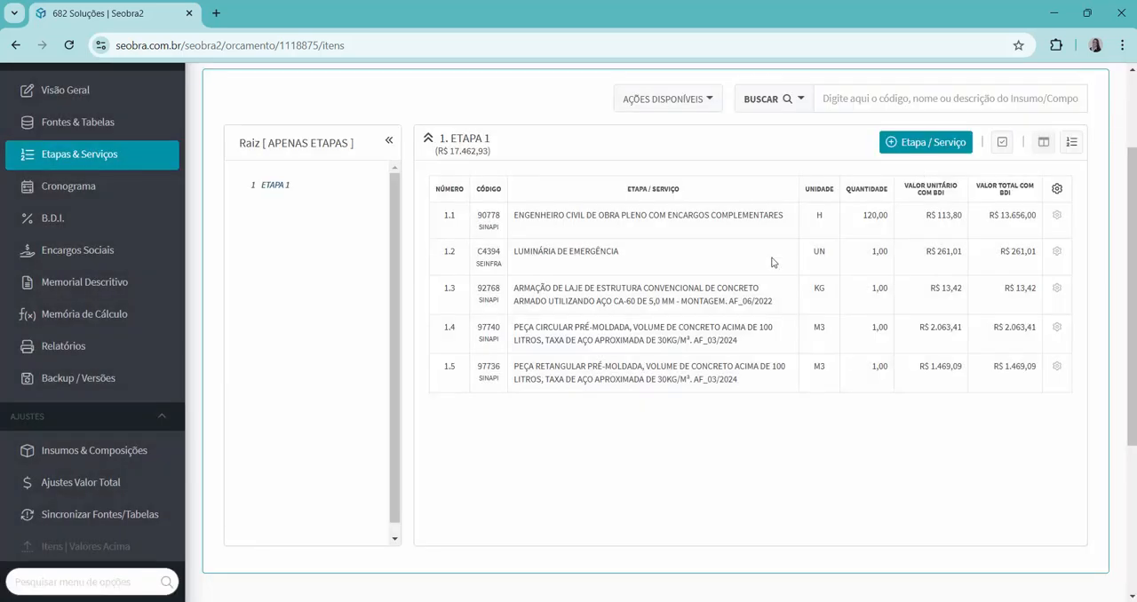
# Examine the coefficients of item 1.5 PEÇA RETANGULAR PRÉ-MOLDADA, including its auxiliary service 92768, and close its details.
pyautogui.doubleClick(625, 365)
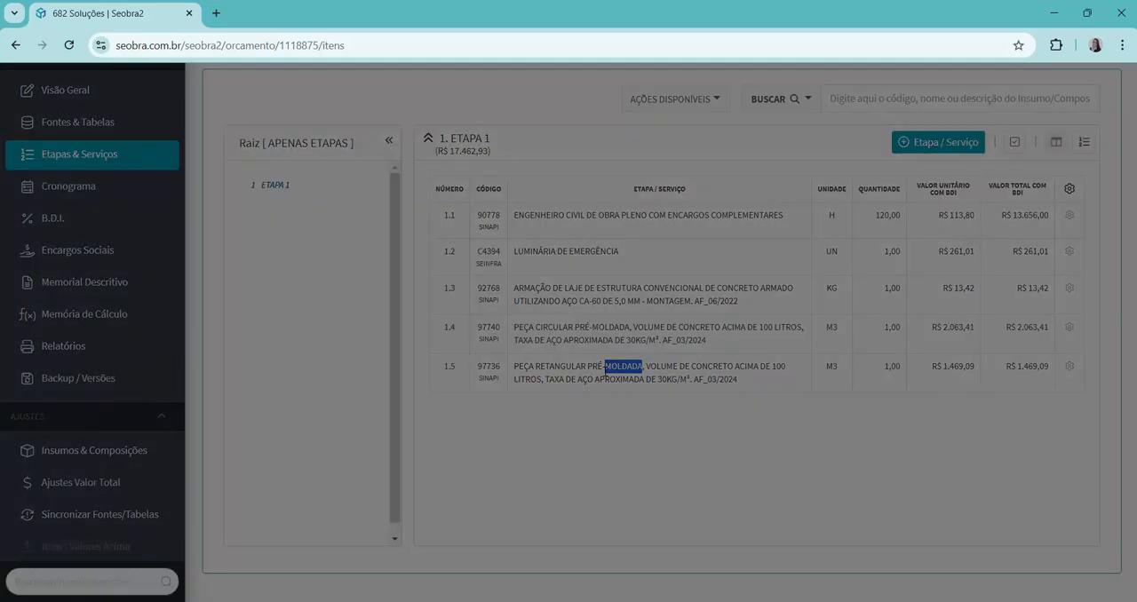
pyautogui.scroll(-6, 1024, 428)
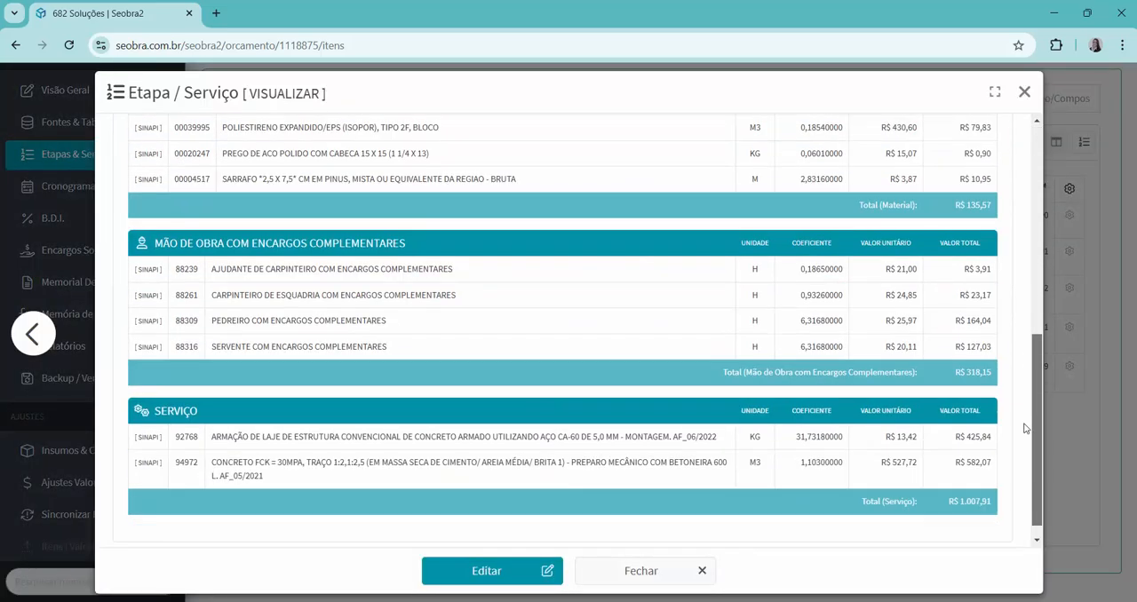
pyautogui.scroll(-1, 1024, 428)
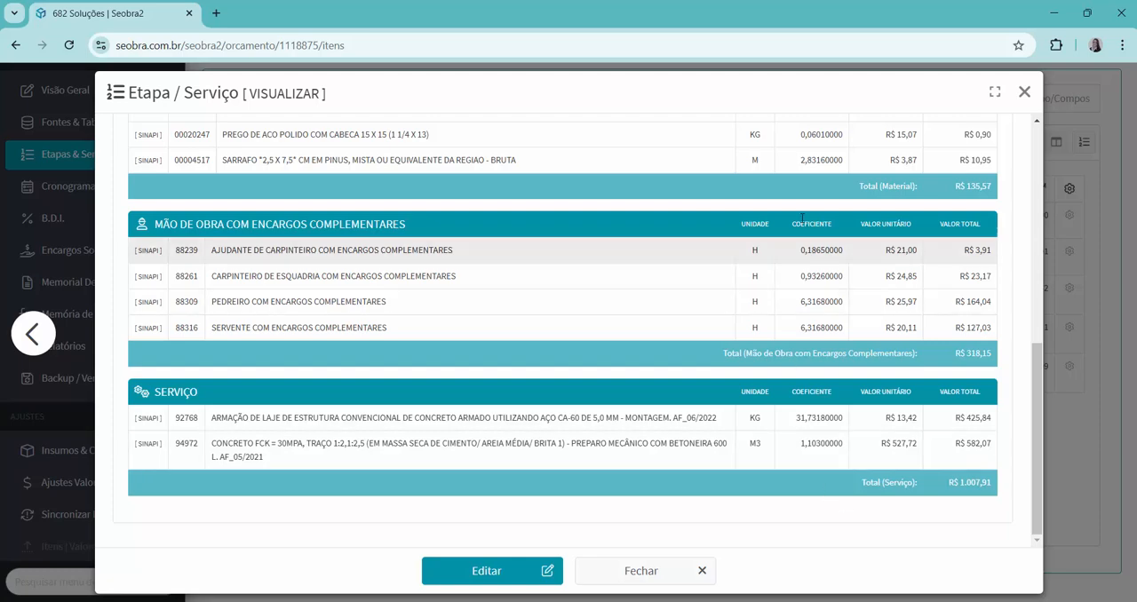
pyautogui.scroll(3, 816, 456)
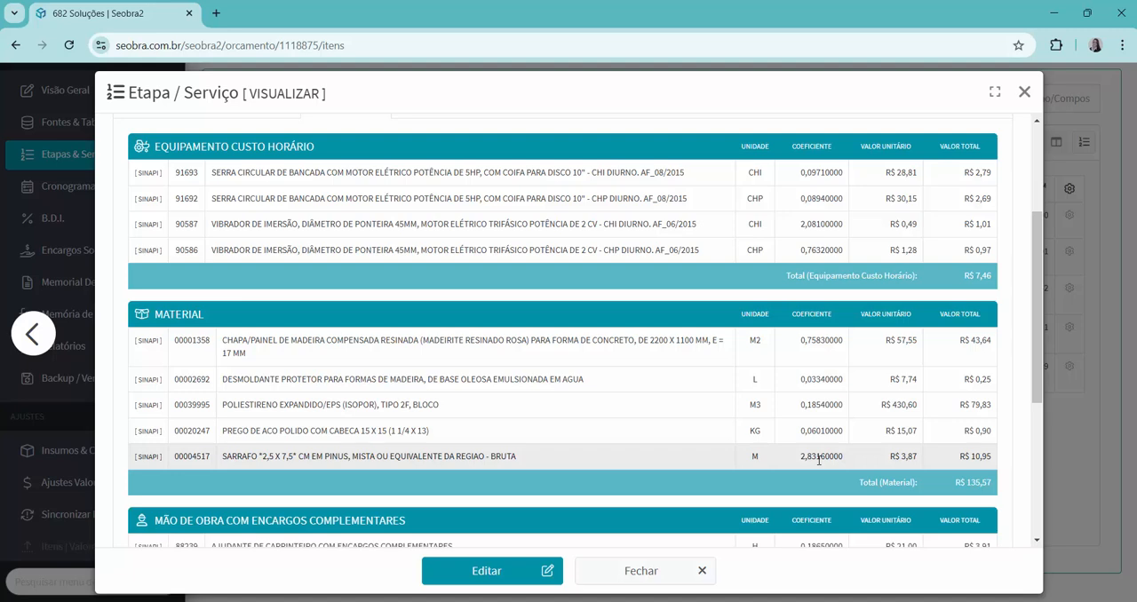
pyautogui.click(1024, 93)
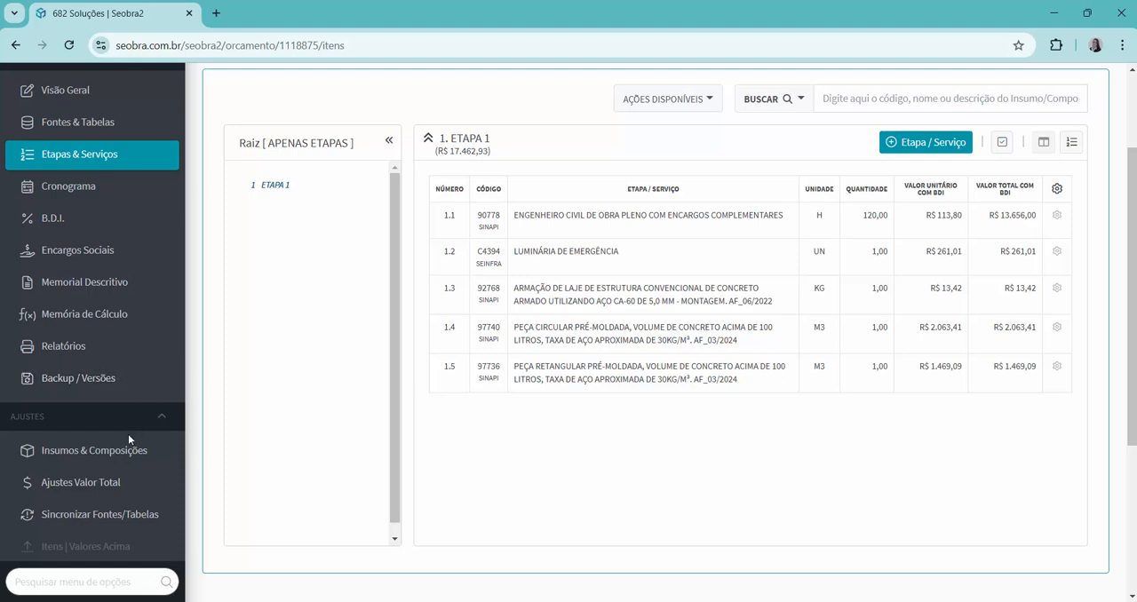
# Apply and save a 10,00% linear discount (RDC) by categories, with Mão de Obra and Serviço set to Nenhum.
pyautogui.click(73, 498)
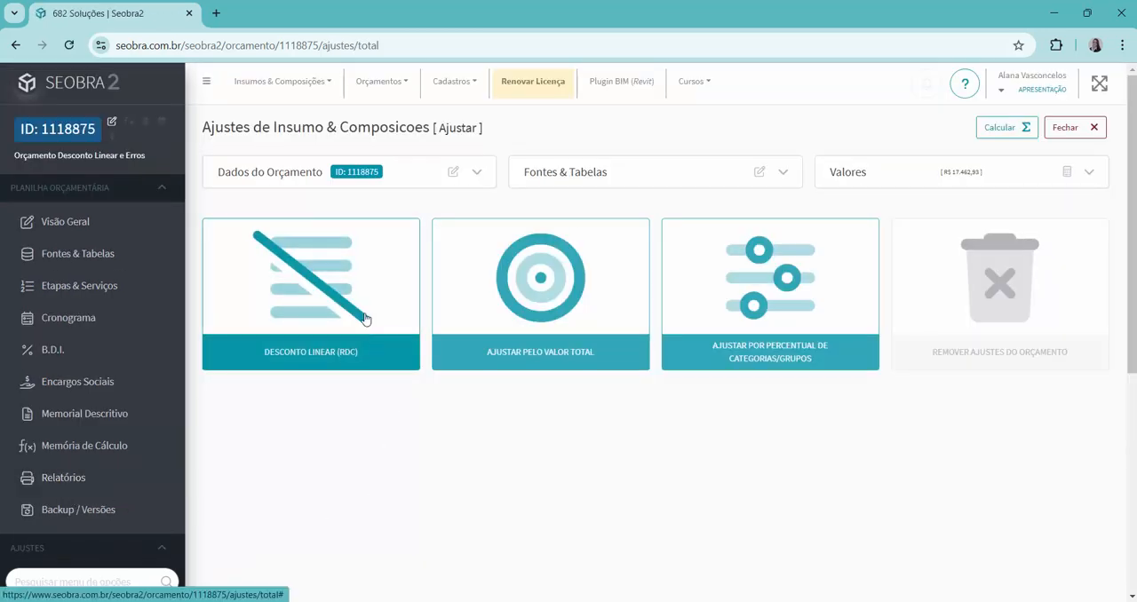
pyautogui.click(305, 271)
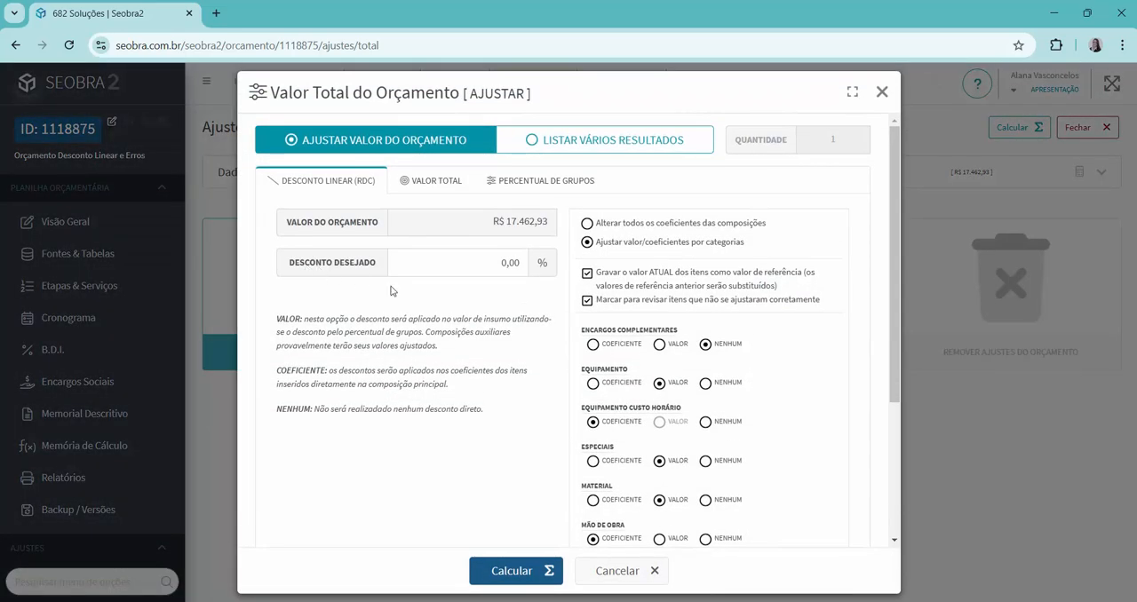
pyautogui.click(494, 266)
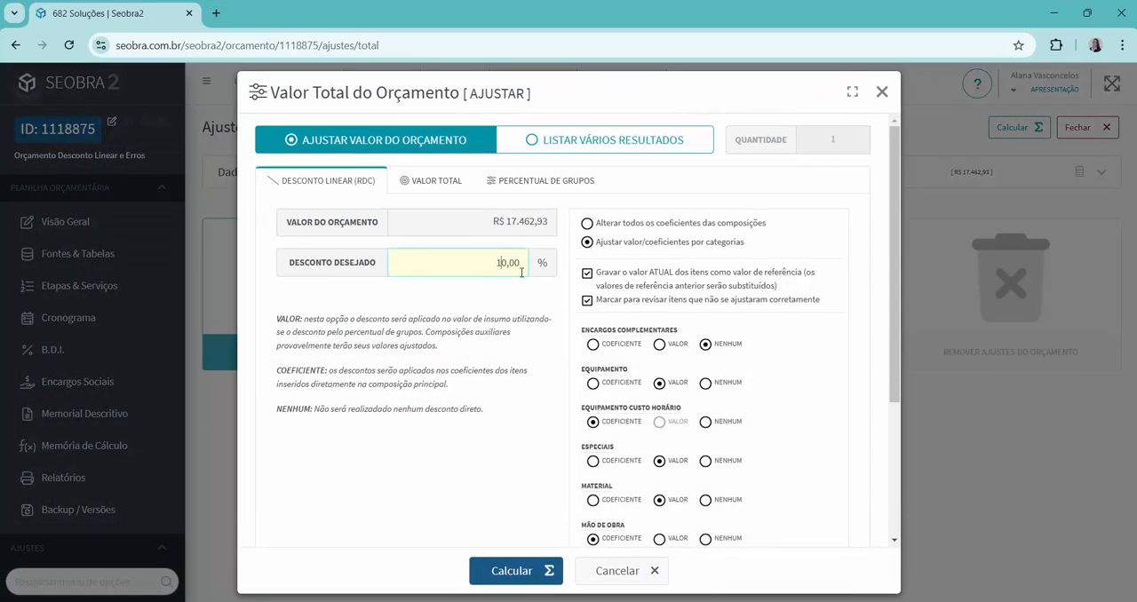
pyautogui.scroll(-3, 751, 479)
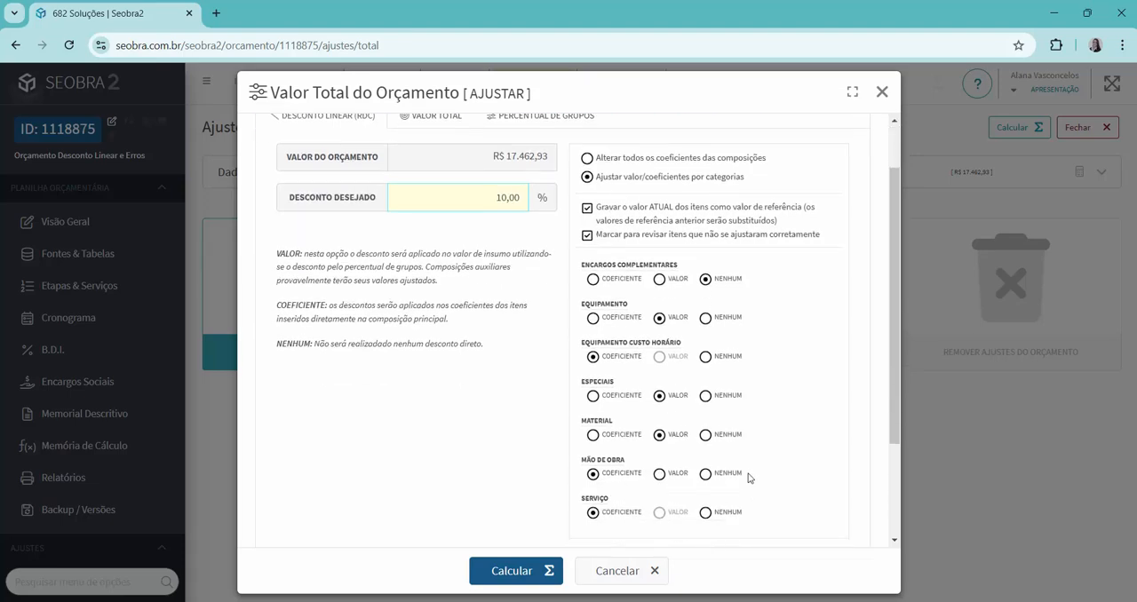
pyautogui.click(705, 390)
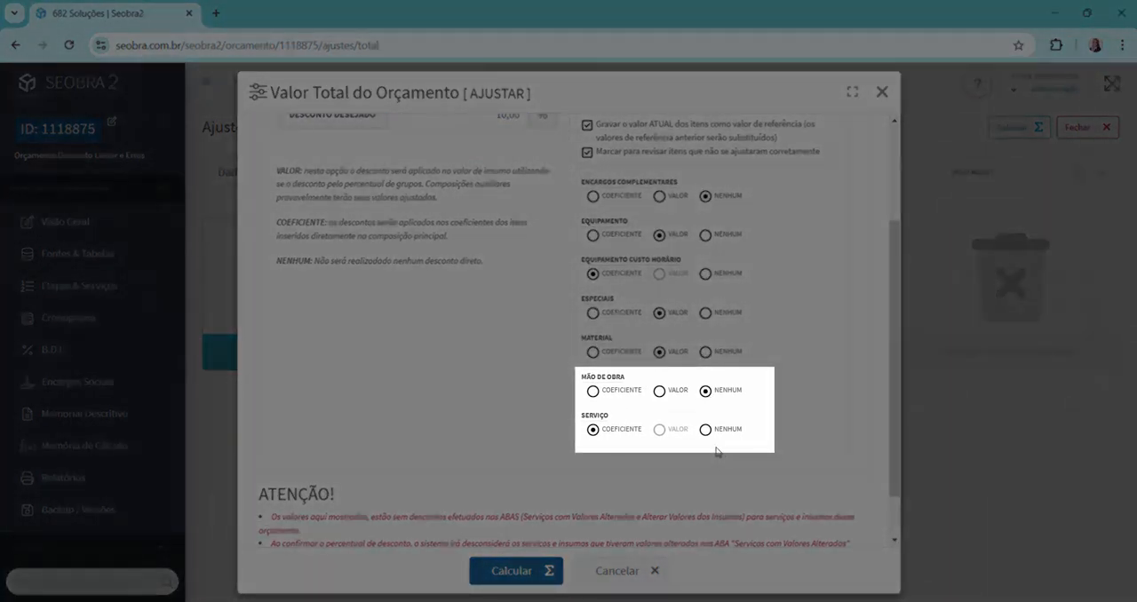
pyautogui.click(705, 430)
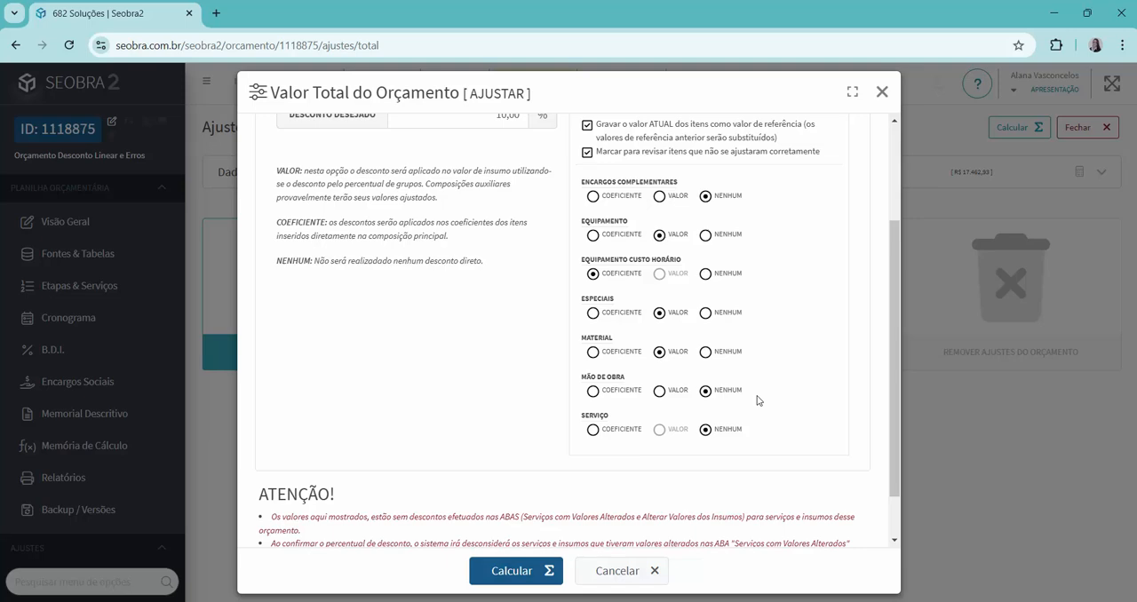
pyautogui.click(510, 573)
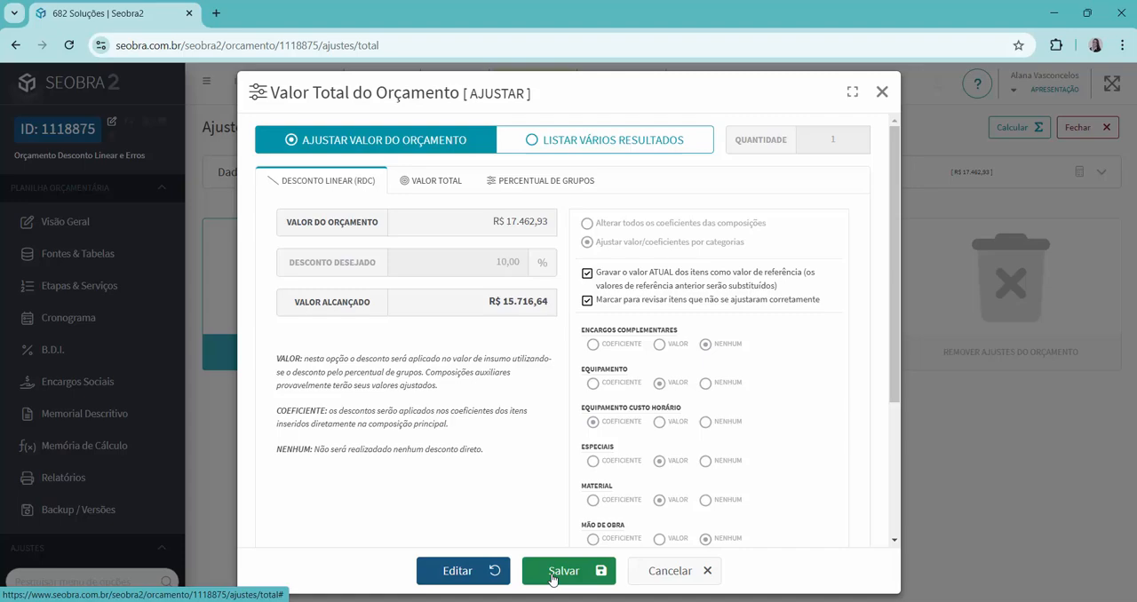
pyautogui.click(561, 575)
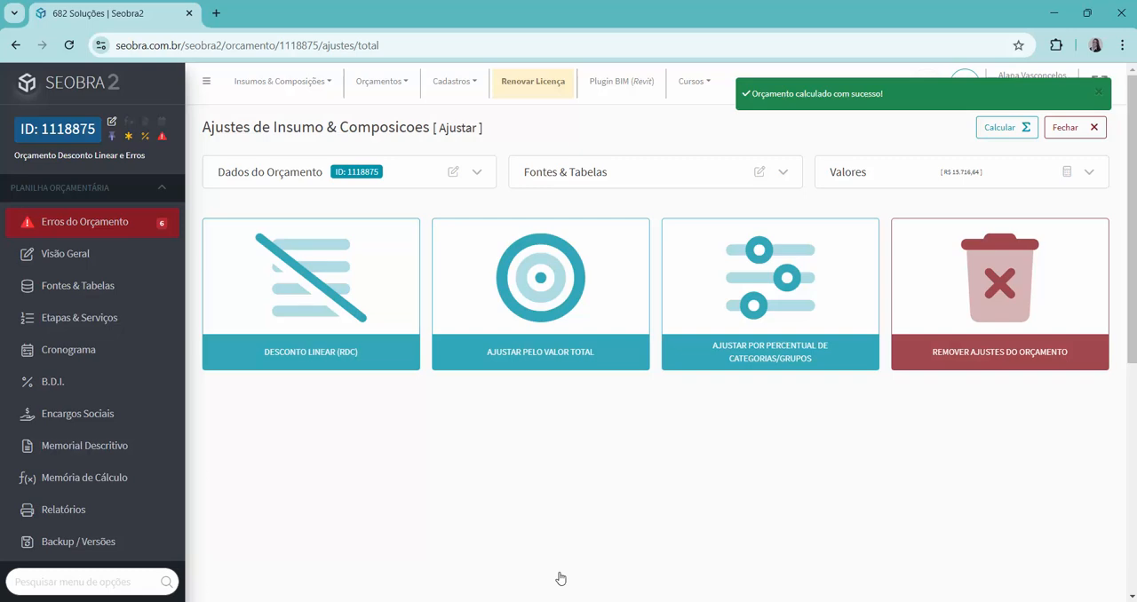
# Examine the budget errors, checking the differing values of service 92768 and the list of inconsistent coefficients.
pyautogui.click(95, 228)
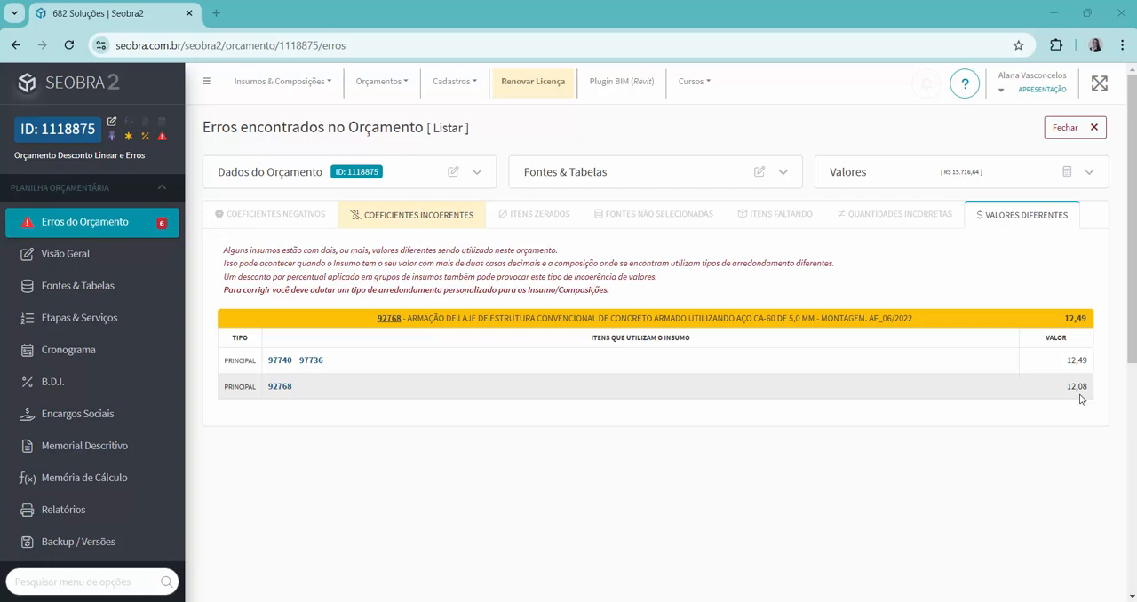
pyautogui.moveTo(313, 360)
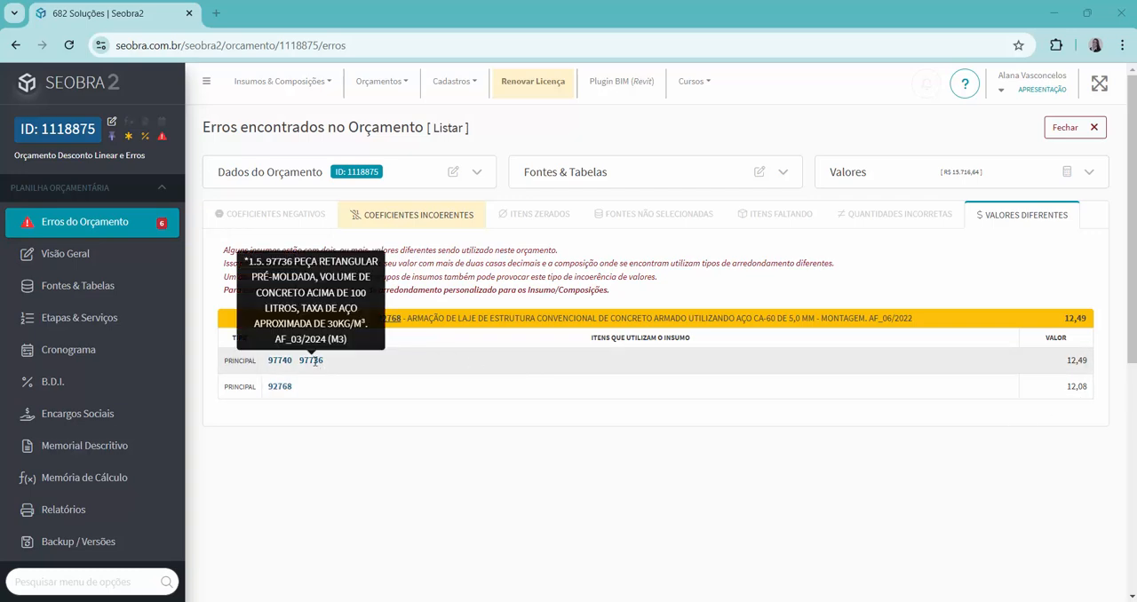
pyautogui.moveTo(278, 362)
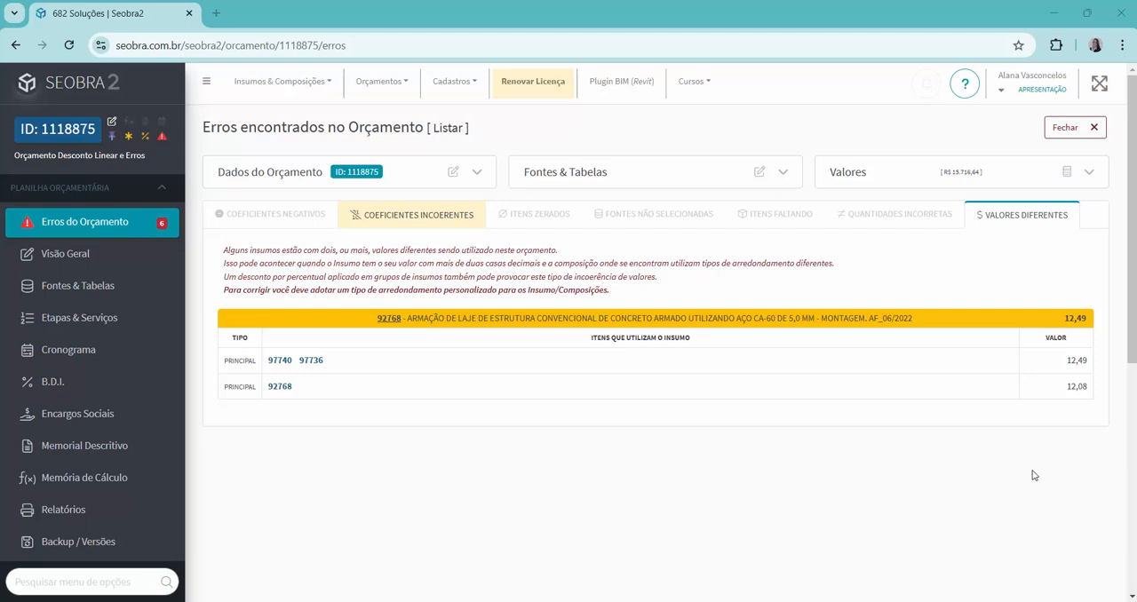
pyautogui.click(436, 226)
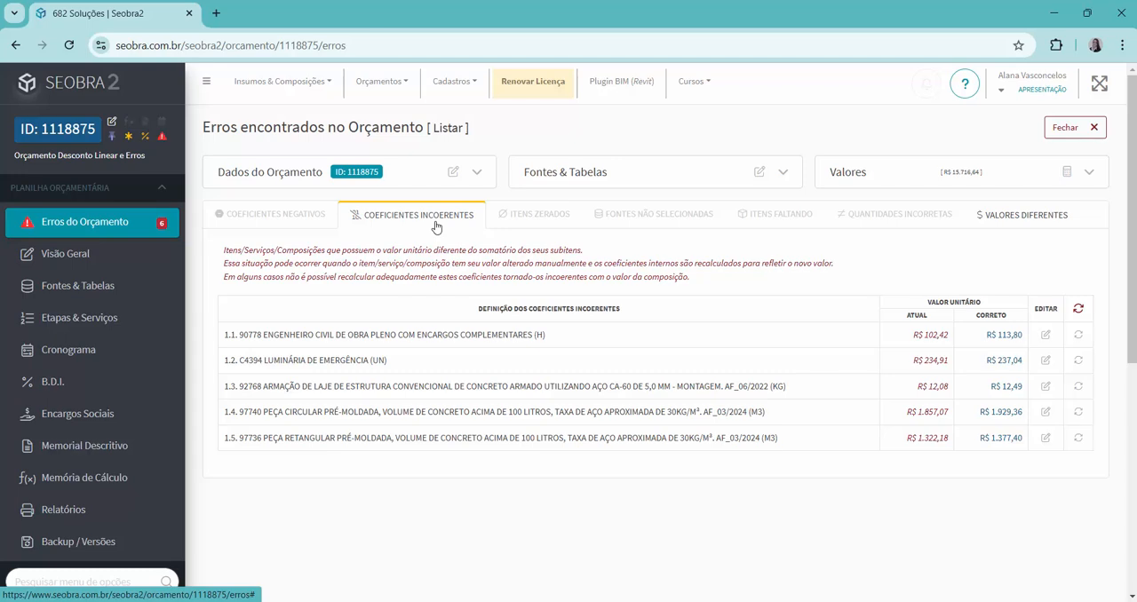
# Remove all adjustments from the budget and confirm the removal.
pyautogui.click(1062, 174)
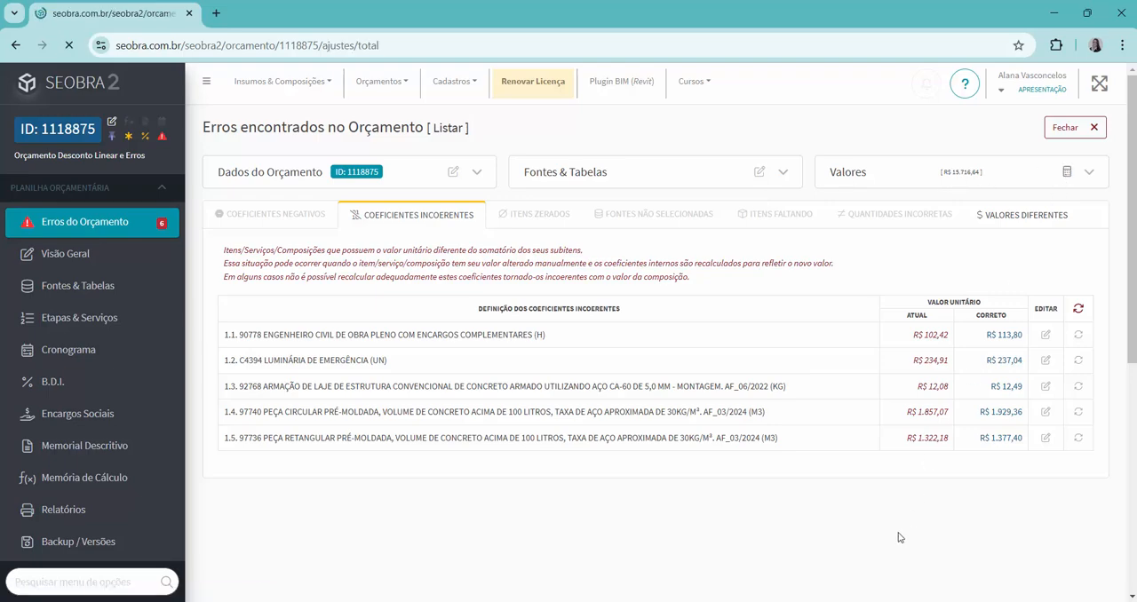
pyautogui.click(1002, 365)
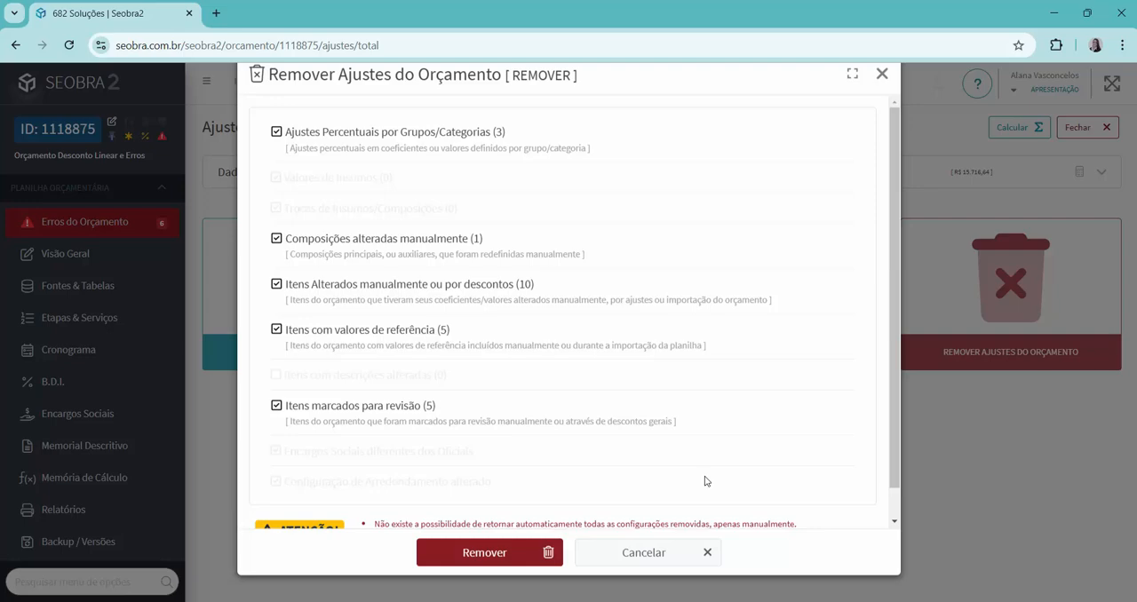
pyautogui.click(526, 557)
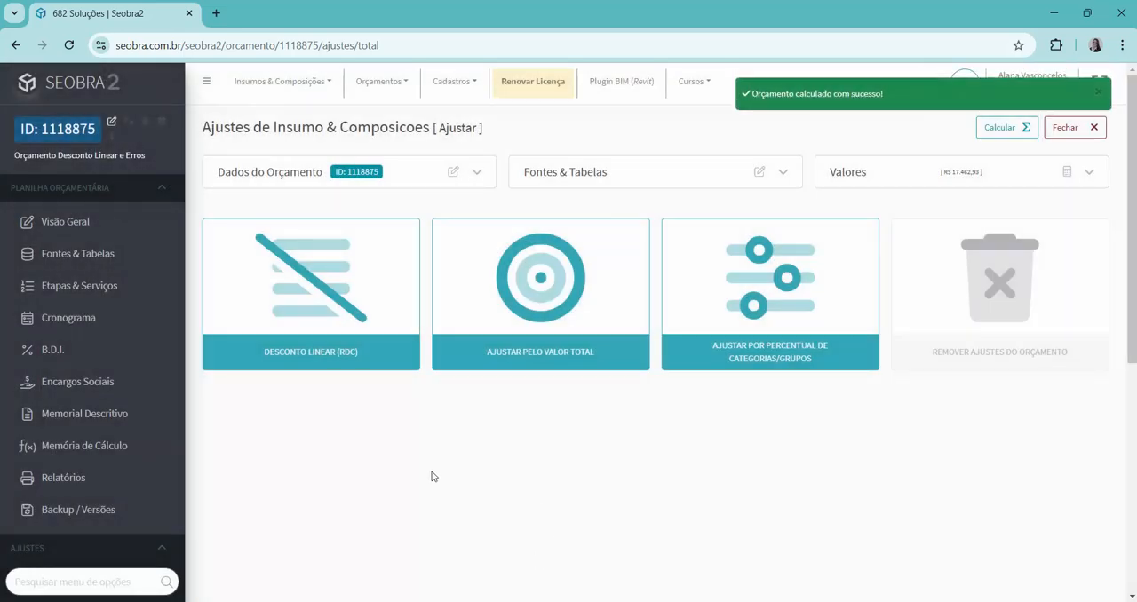
# Apply and save a 10,00% linear discount (RDC) by categories, keeping Mão de Obra and Serviço on Coeficiente.
pyautogui.click(321, 296)
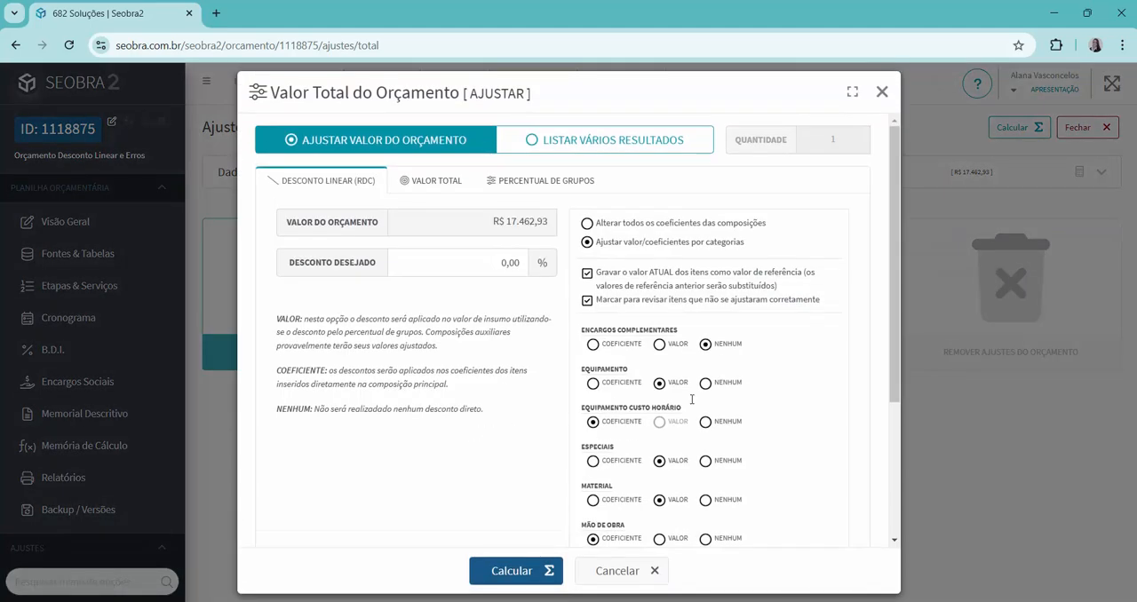
pyautogui.scroll(-1, 723, 370)
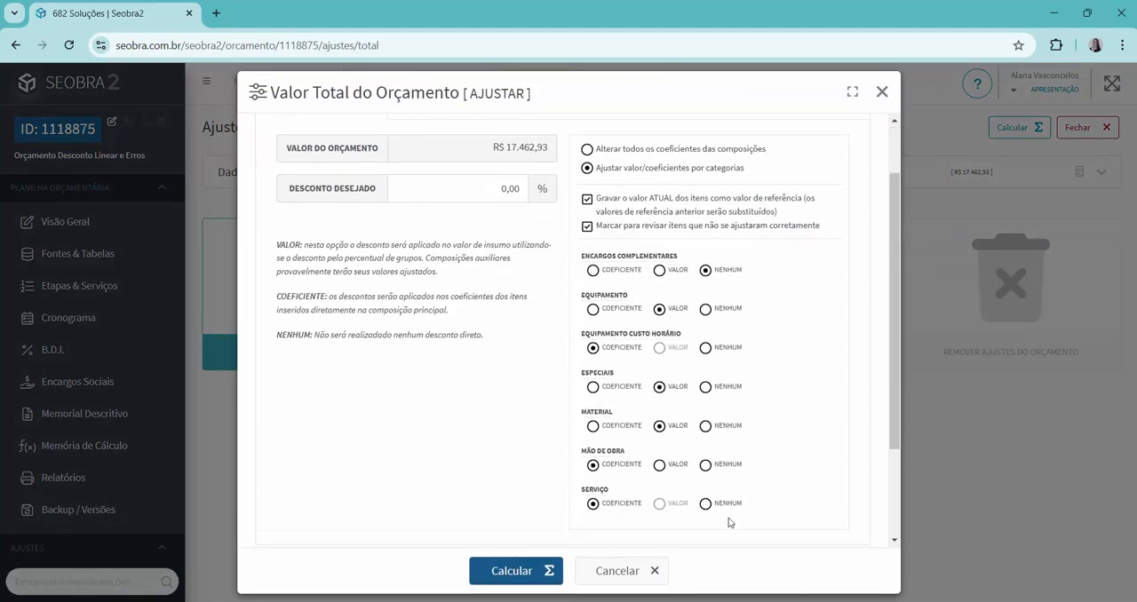
pyautogui.scroll(1, 777, 480)
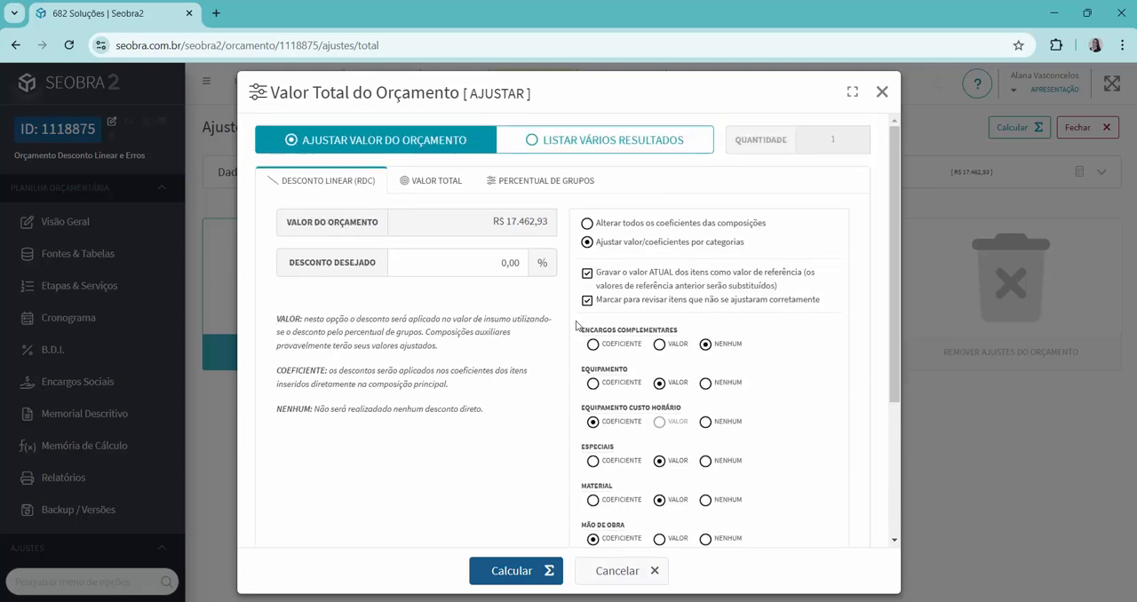
pyautogui.click(499, 266)
pyautogui.write('10')
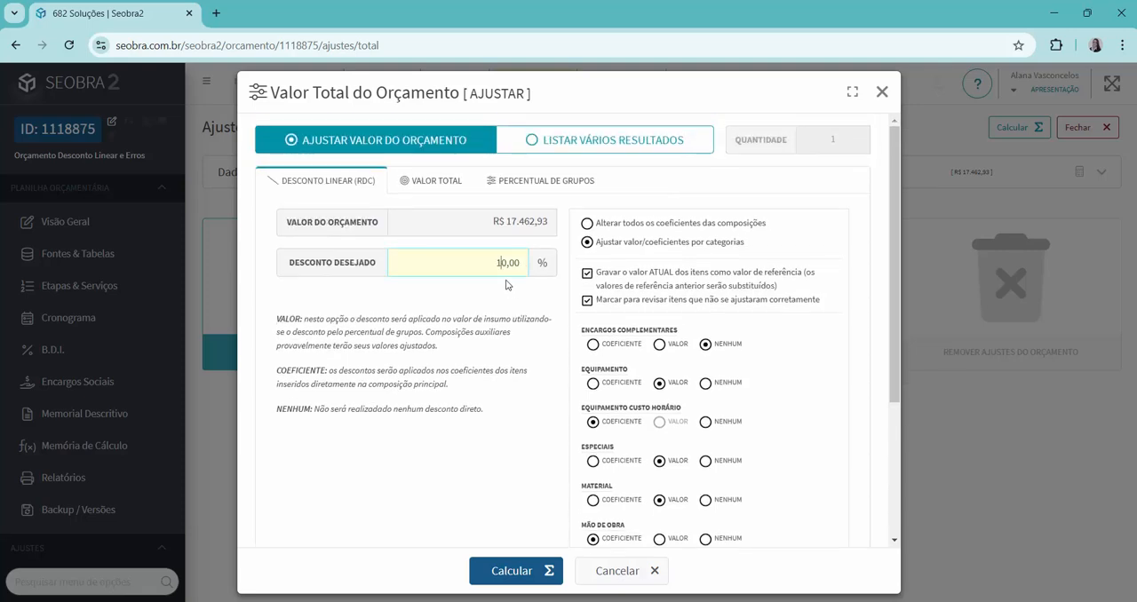
pyautogui.click(551, 576)
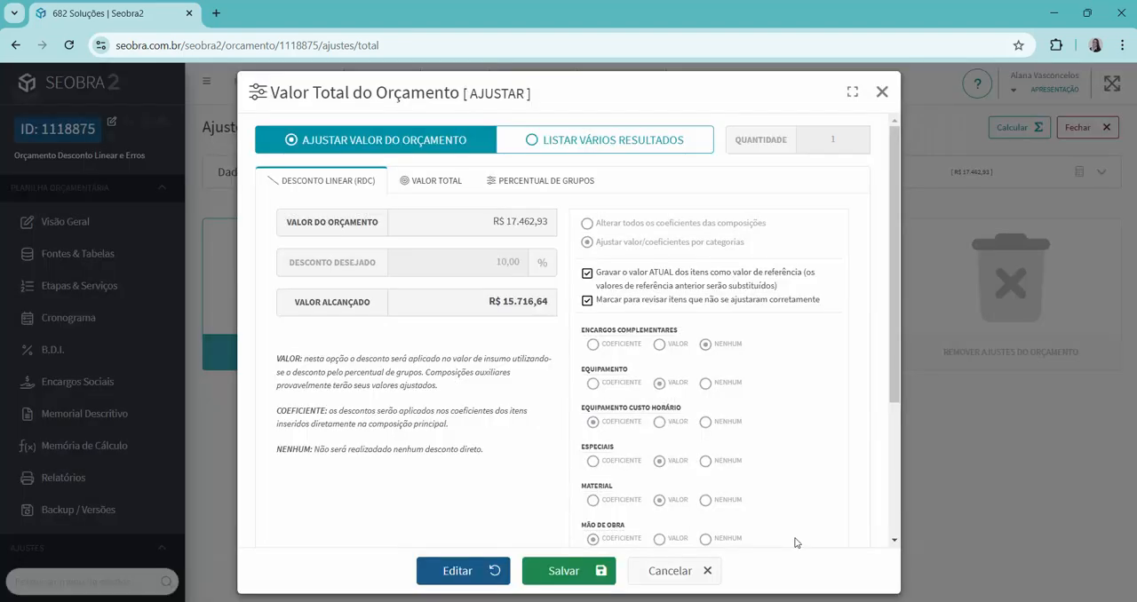
pyautogui.click(563, 570)
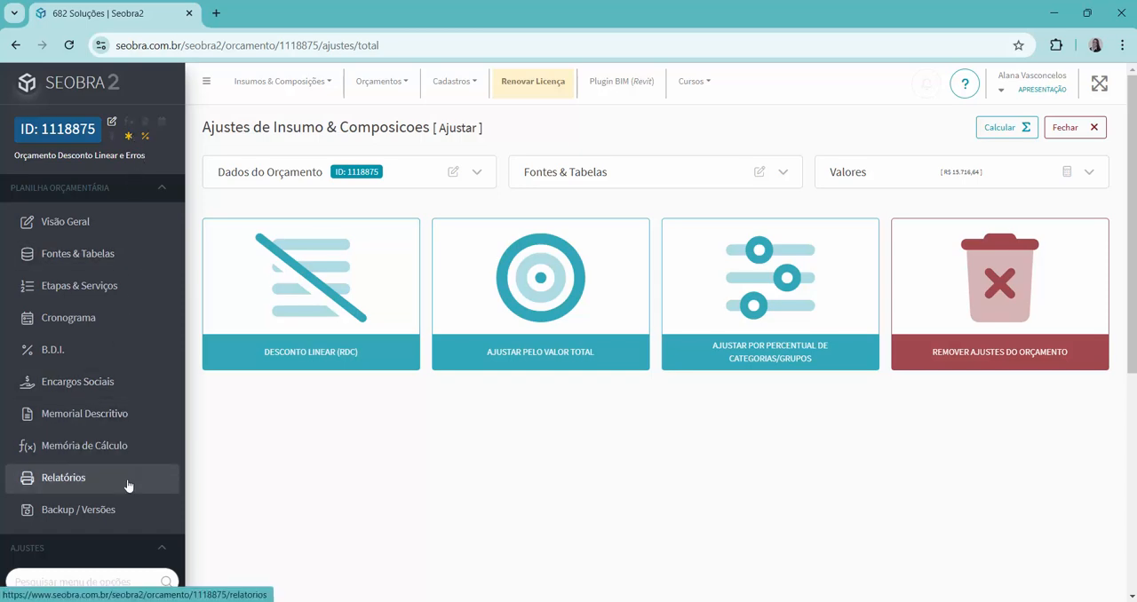
# Open ETAPA 1 in the budget's services and check the unit value of auxiliary service 92768 within item 1.4, closing its details.
pyautogui.click(107, 285)
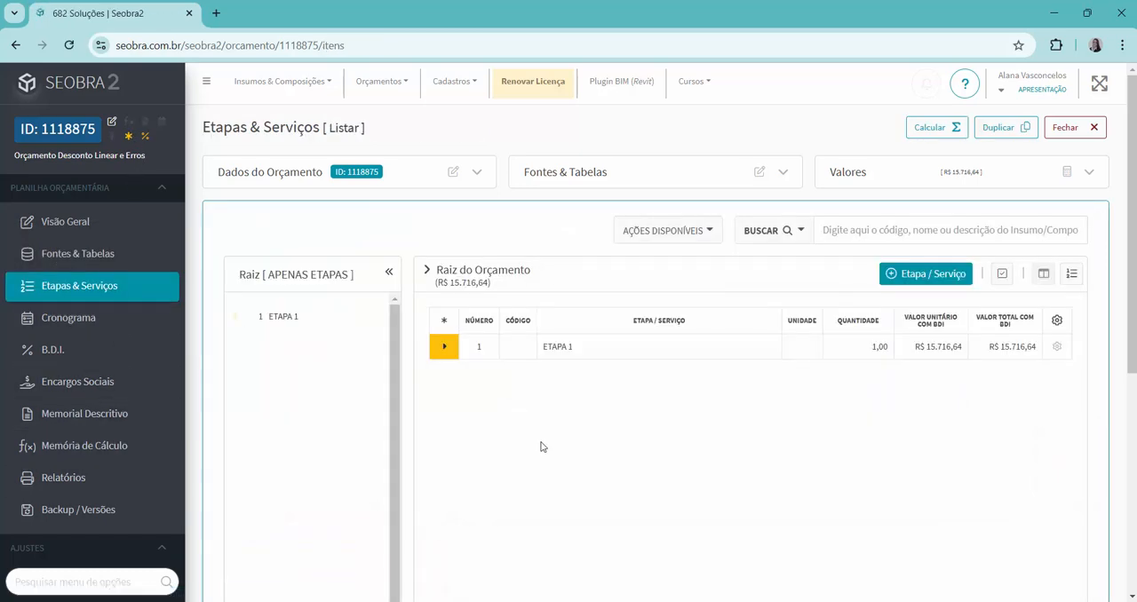
pyautogui.click(444, 347)
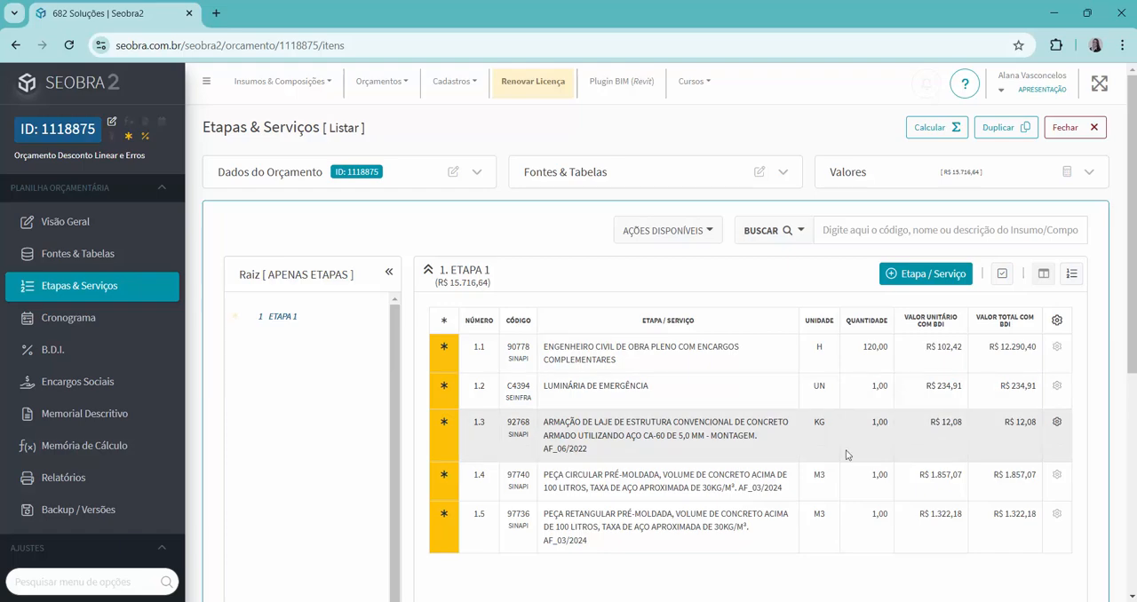
pyautogui.doubleClick(629, 487)
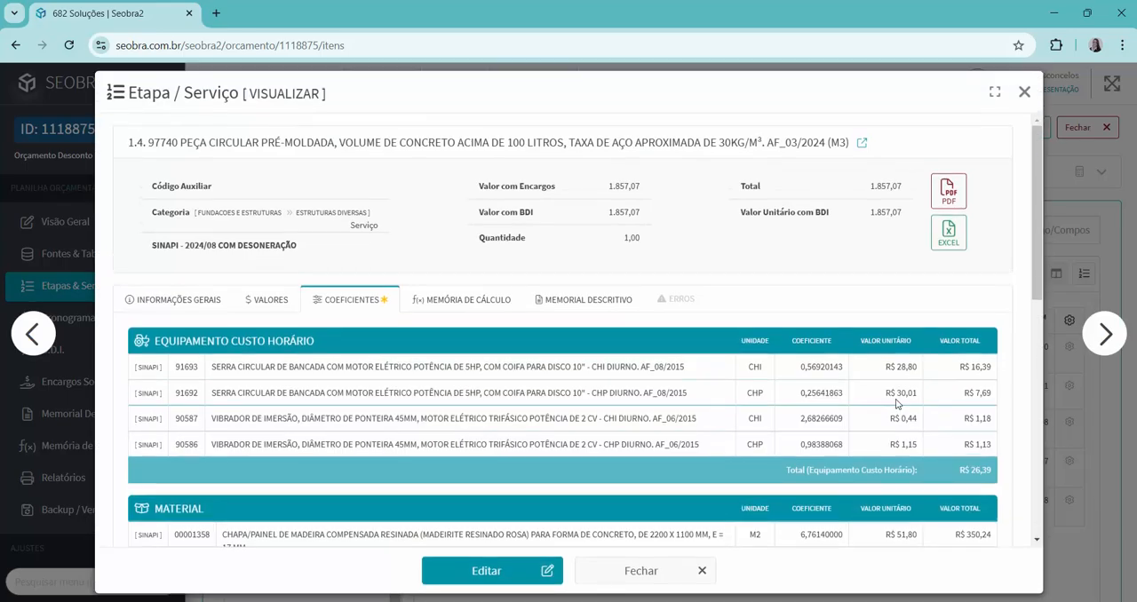
pyautogui.moveTo(1033, 231); pyautogui.dragTo(1035, 490)
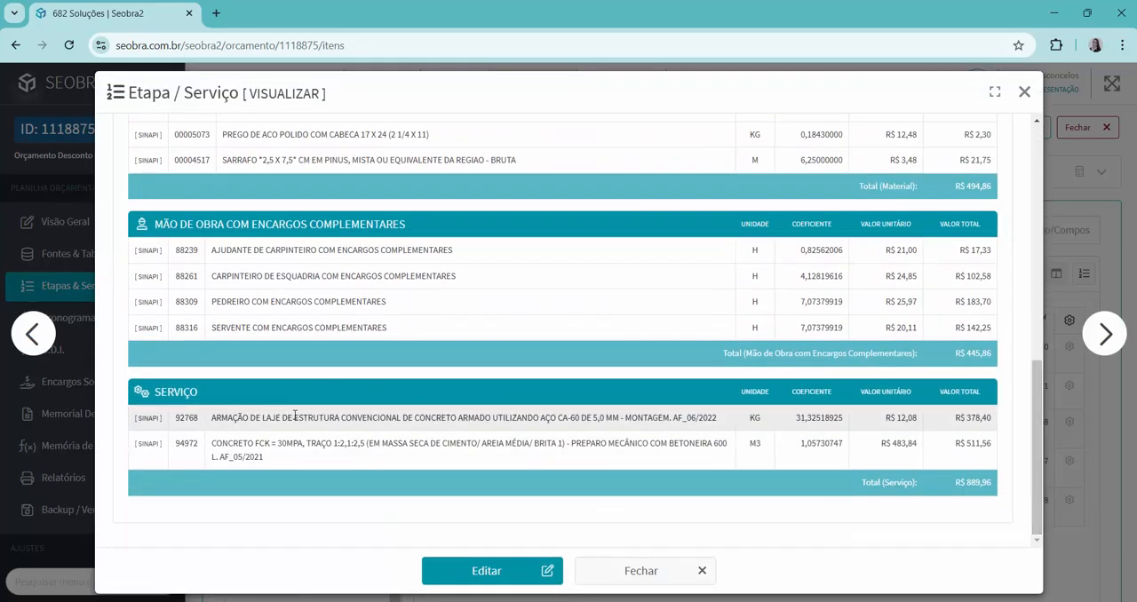
pyautogui.doubleClick(912, 421)
pyautogui.click(1024, 92)
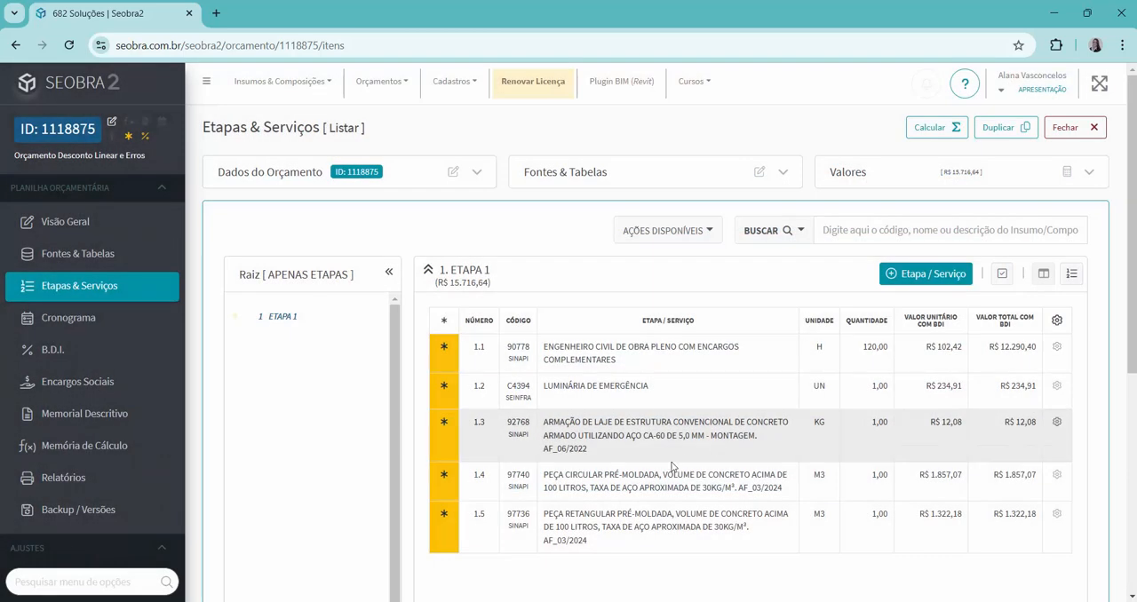
# Check the unit value of auxiliary service 92768 within item 1.5 PEÇA RETANGULAR PRÉ-MOLDADA and close its details.
pyautogui.doubleClick(590, 514)
pyautogui.doubleClick(773, 532)
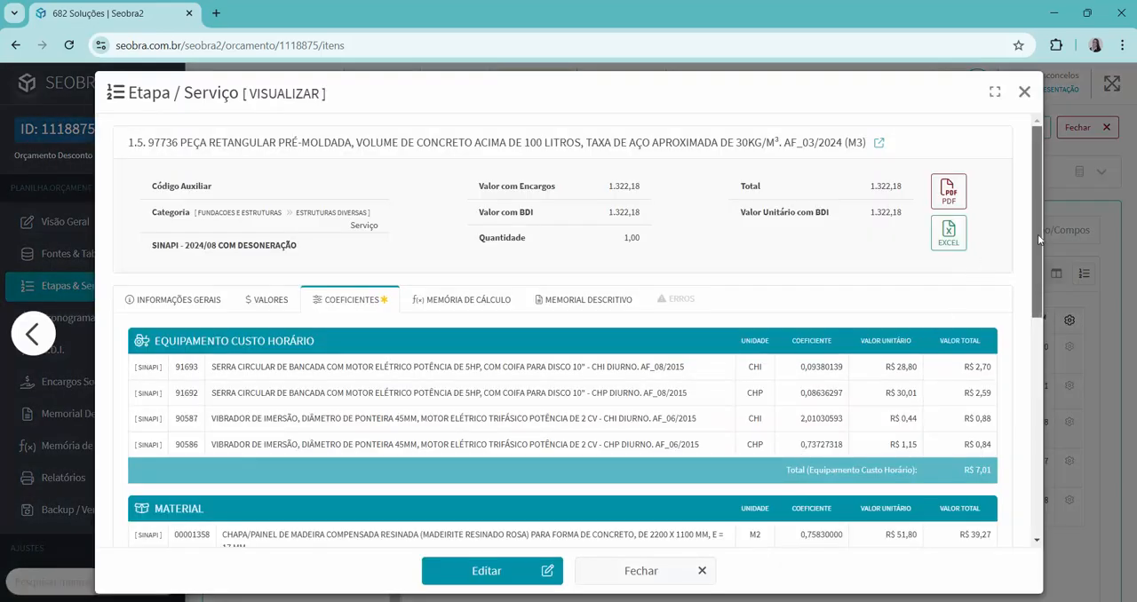
pyautogui.moveTo(1038, 234); pyautogui.dragTo(1041, 544)
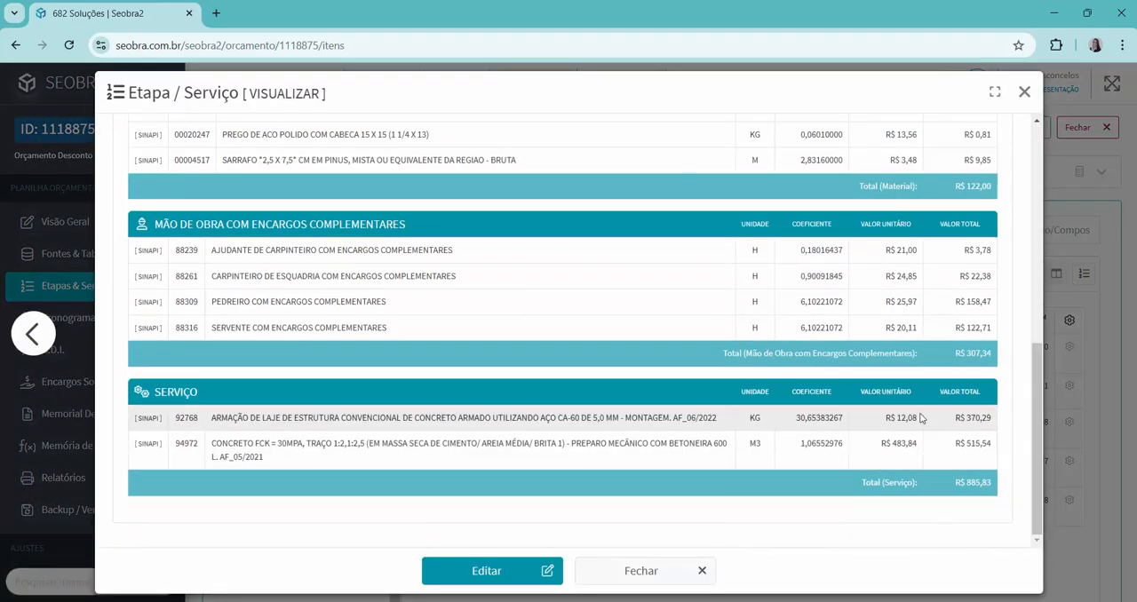
pyautogui.moveTo(919, 418); pyautogui.dragTo(890, 418)
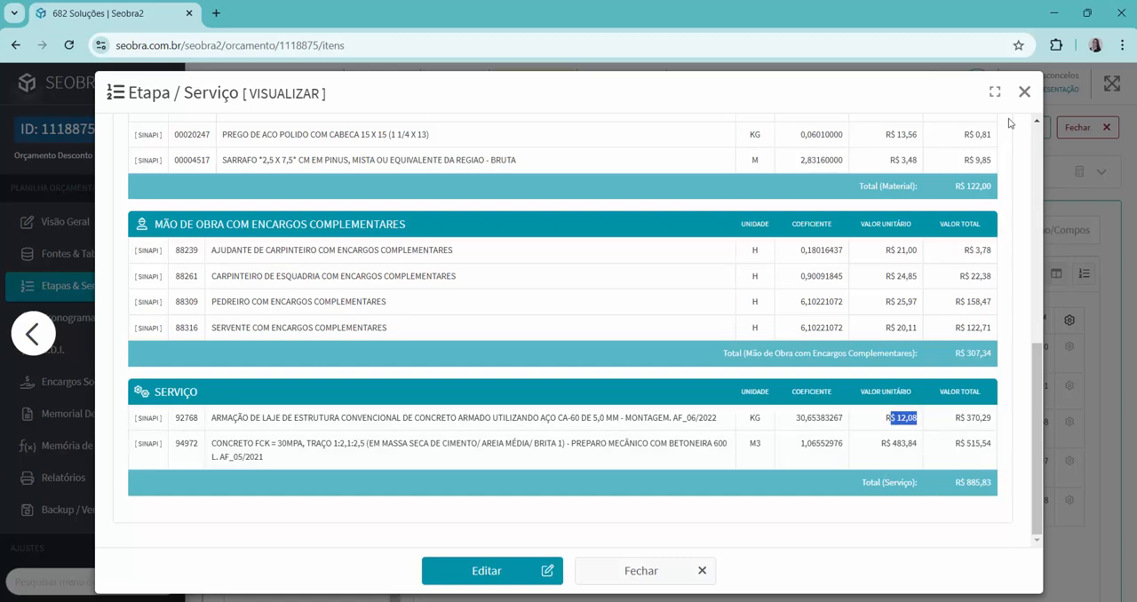
pyautogui.click(1027, 95)
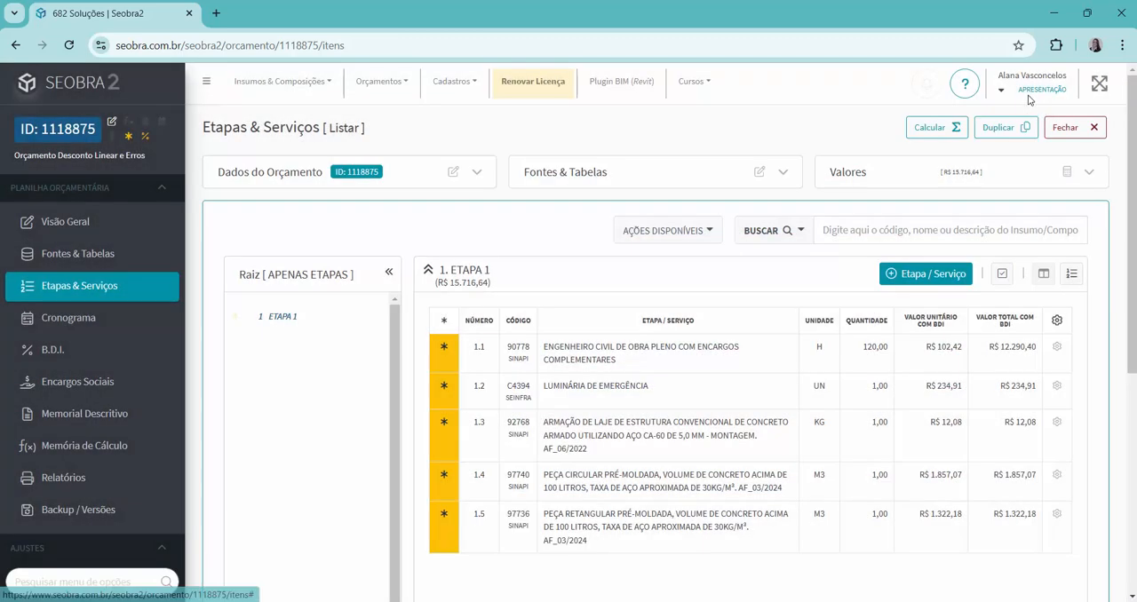